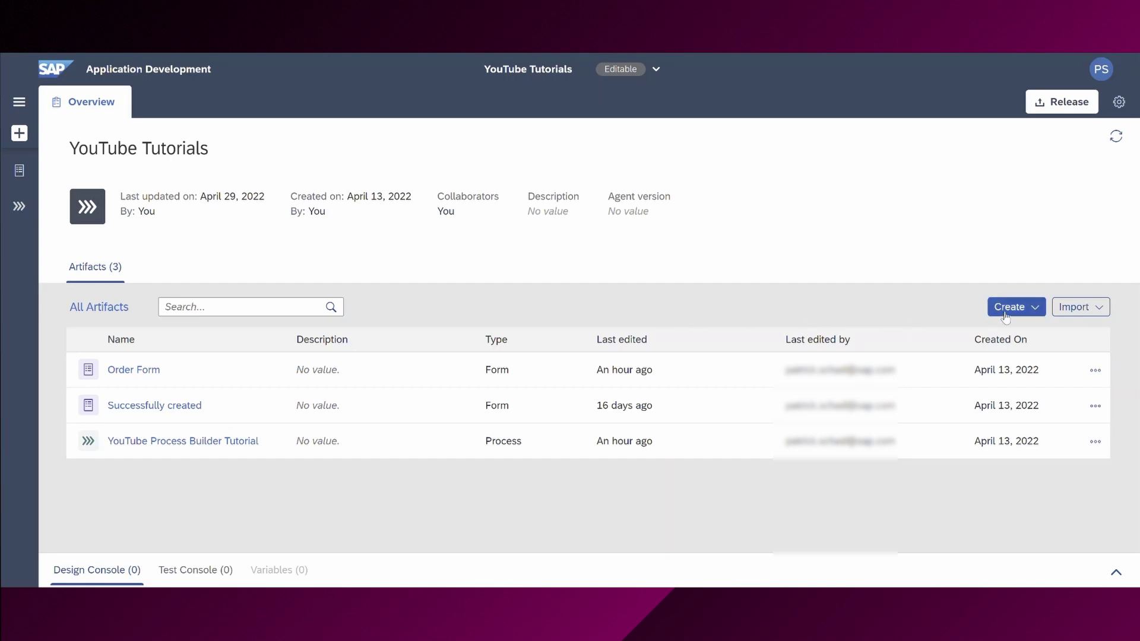
Create a new process named 'YouTube Decisions & Rules Tutorial'
click(1033, 307)
click(817, 336)
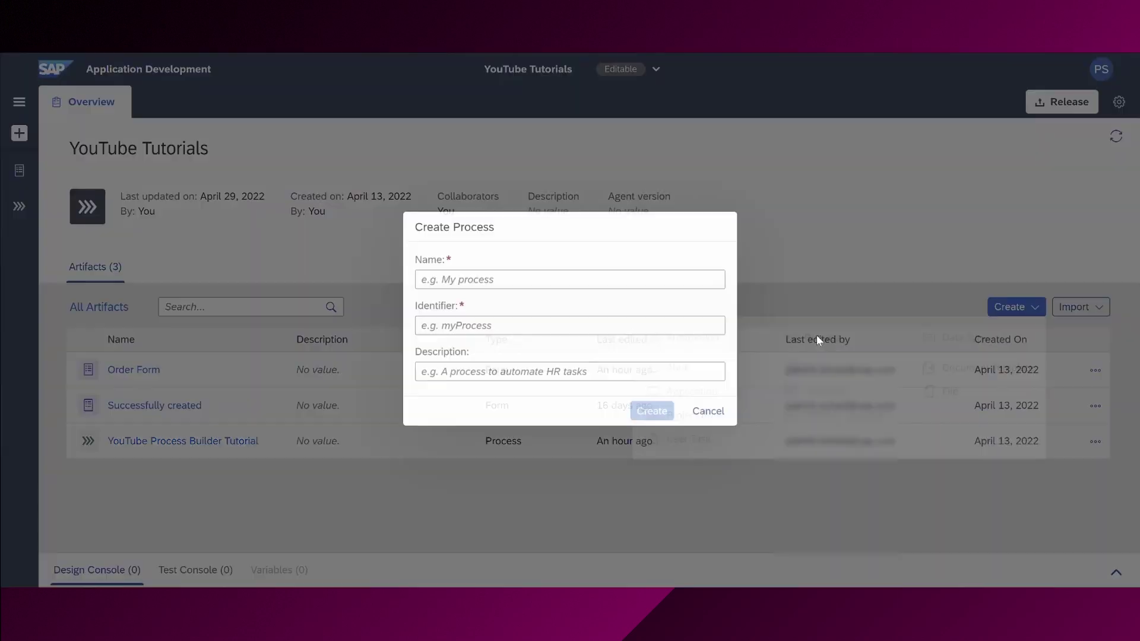
text(YouTube Decisions & Rules Tutorial)
click(652, 413)
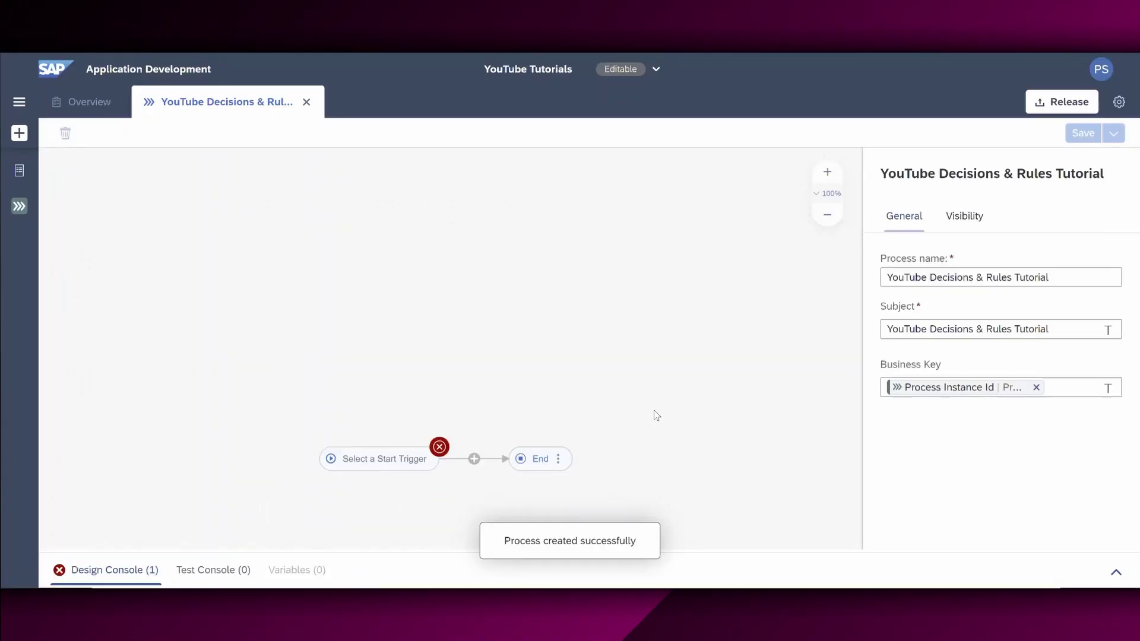
Set the process to start when the Order Form is submitted
click(380, 372)
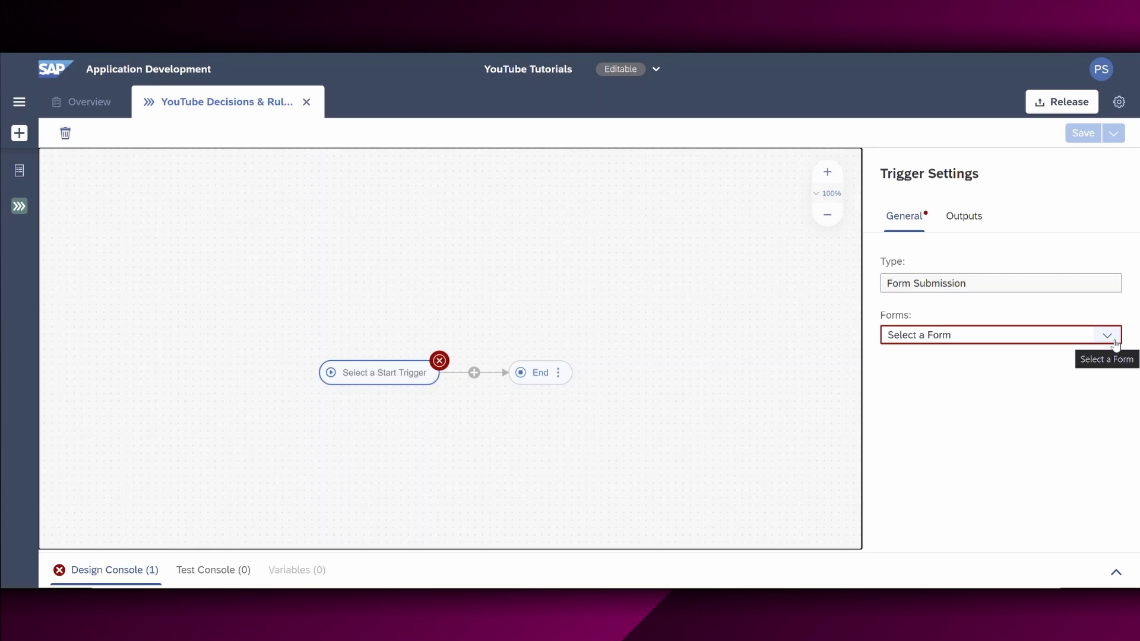
click(1115, 343)
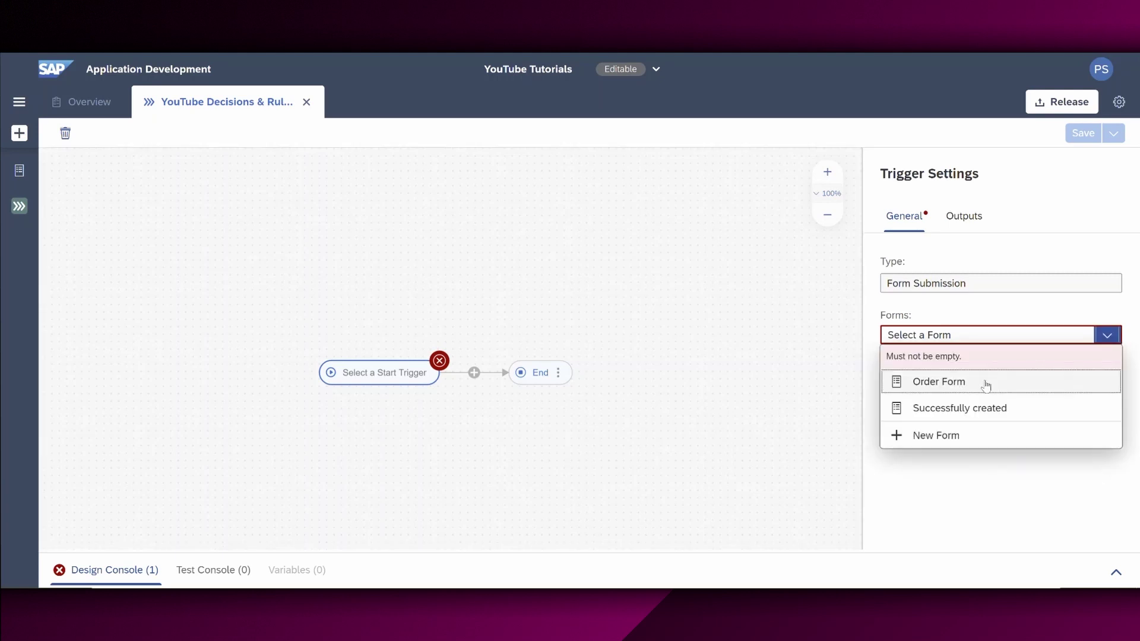
click(986, 383)
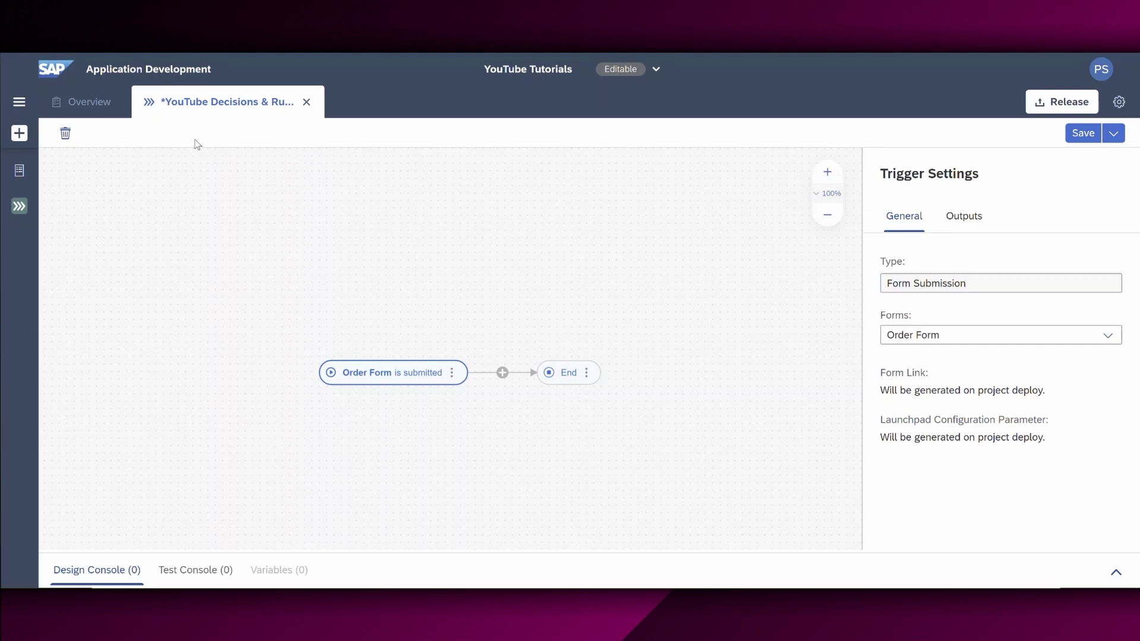
Save the process and start a new approval named 'Manager approval for notebook'
key(ctrl+s)
click(89, 106)
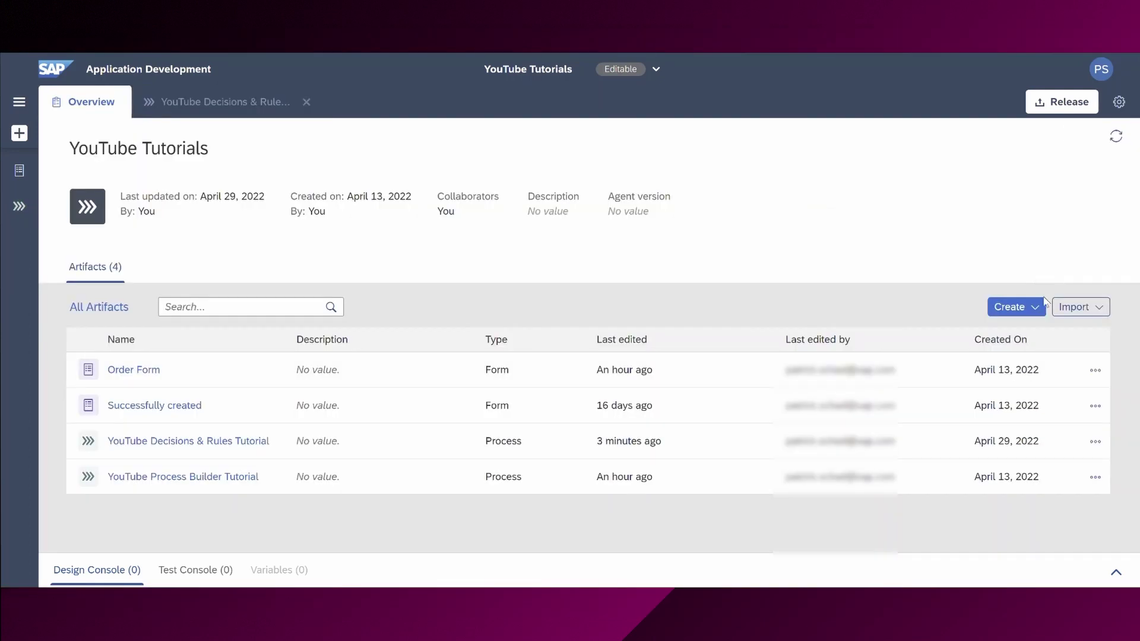
click(1040, 306)
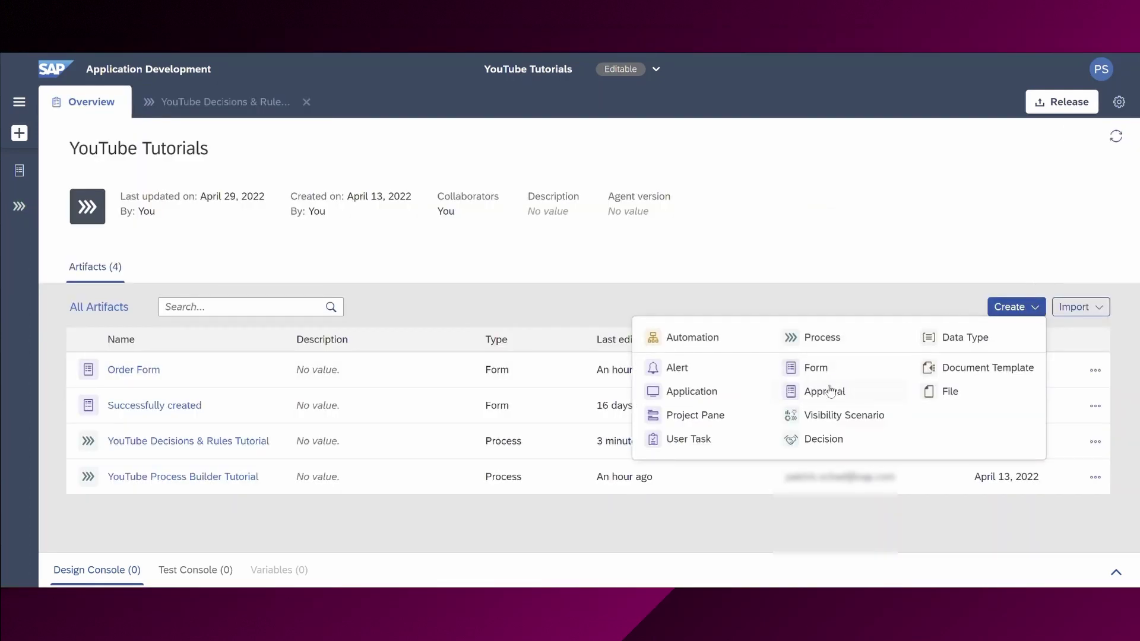
click(829, 391)
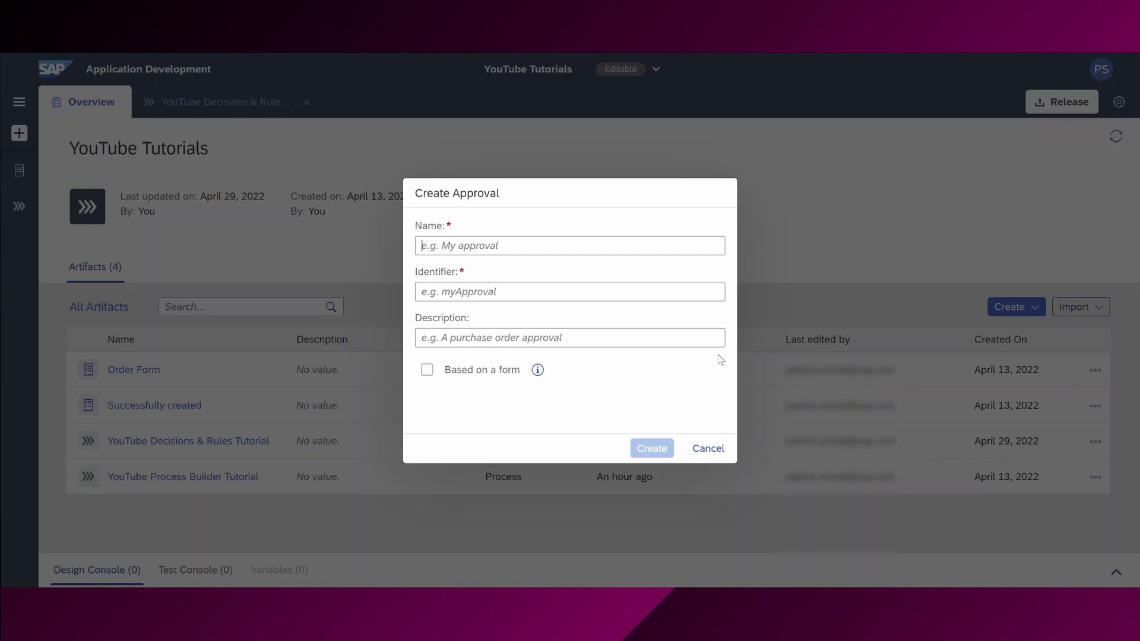
text(Manager a)
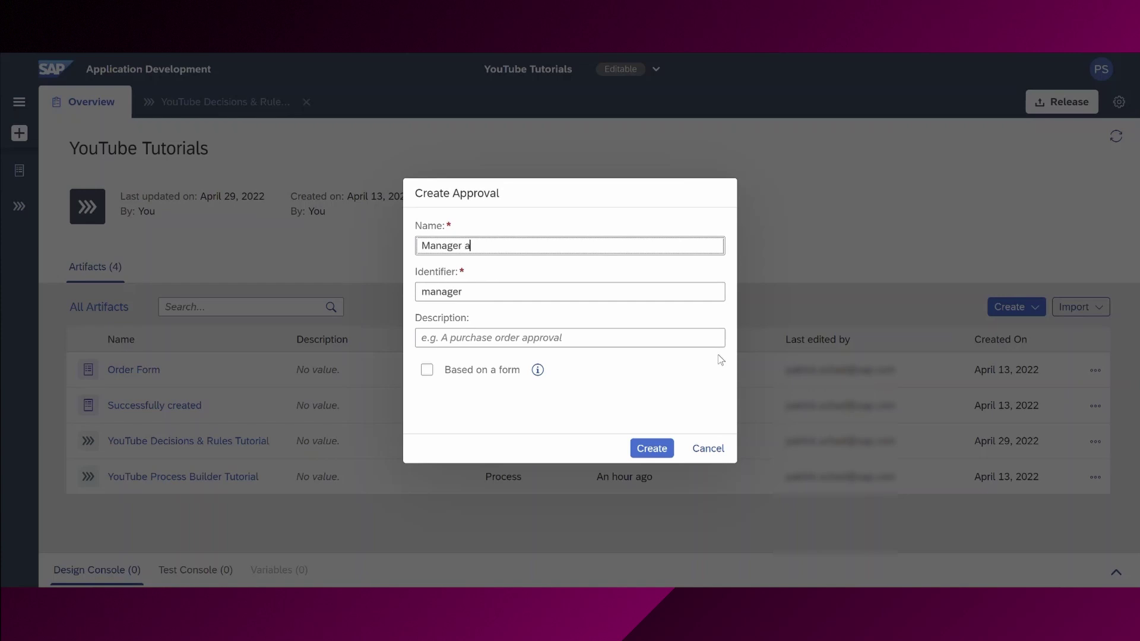
text(pproval for ni)
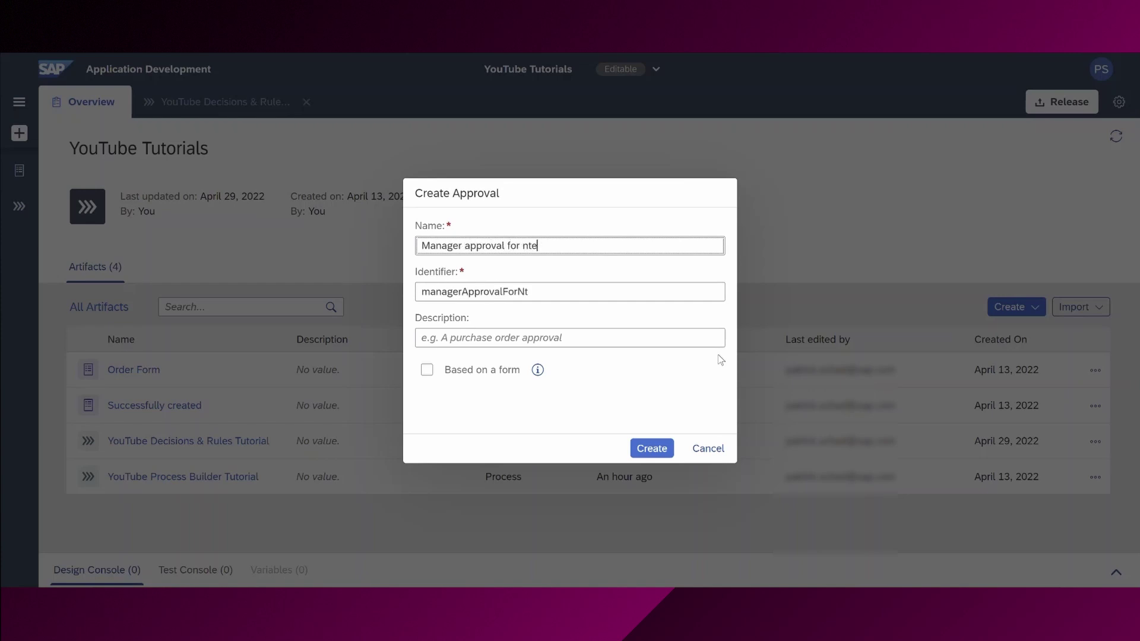
key(BackSpace)
text(otebook)
Base the approval on the Order Form and create it
click(458, 377)
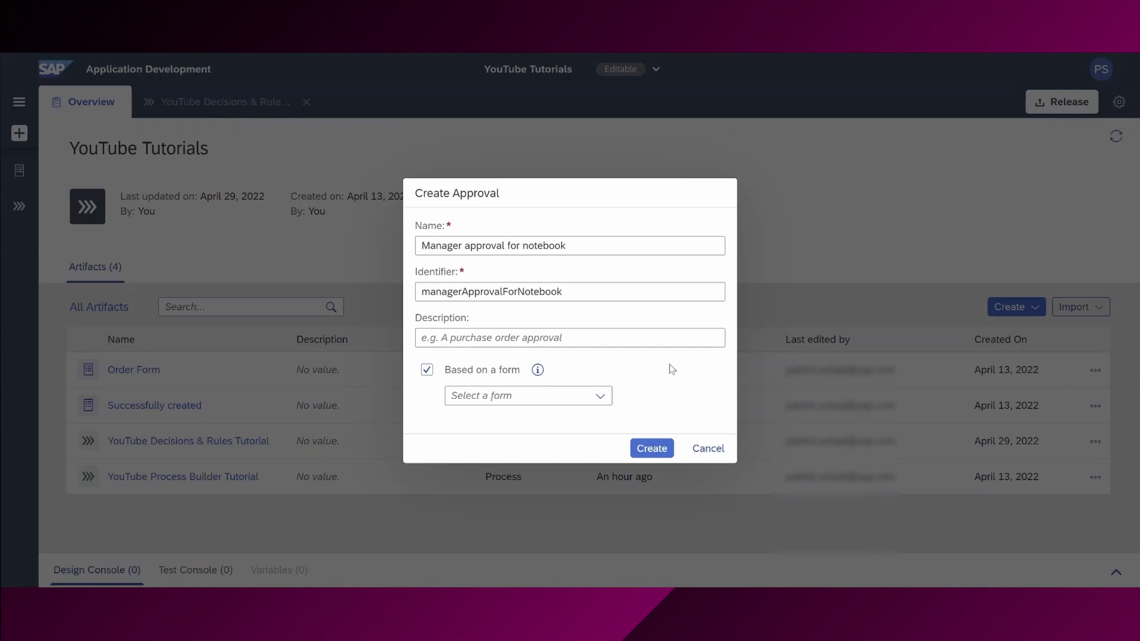
click(599, 399)
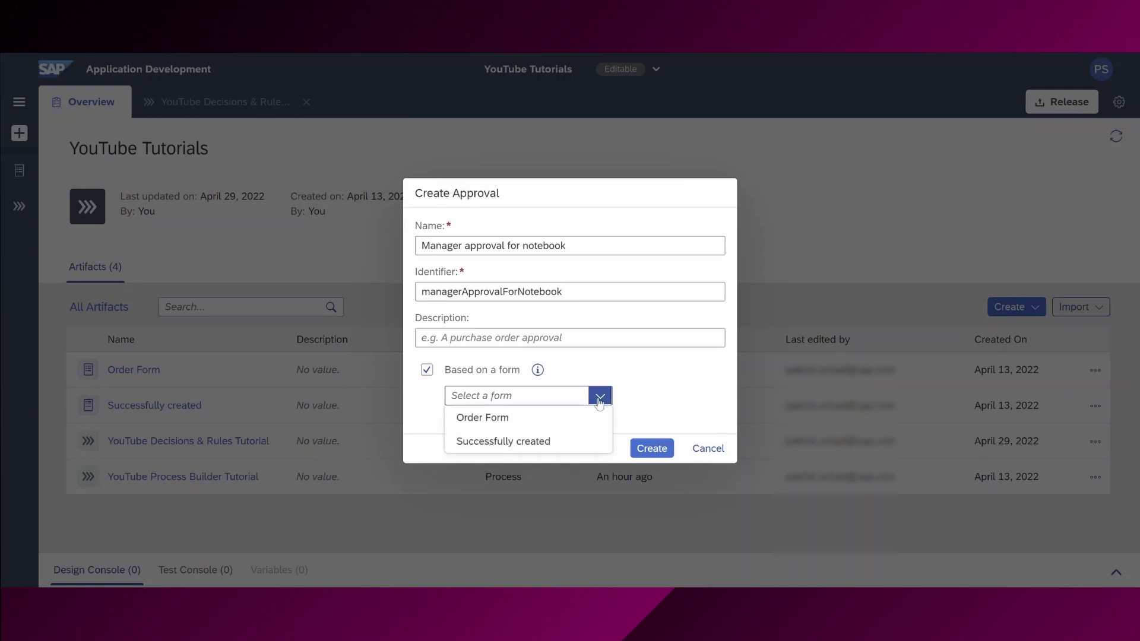
click(506, 419)
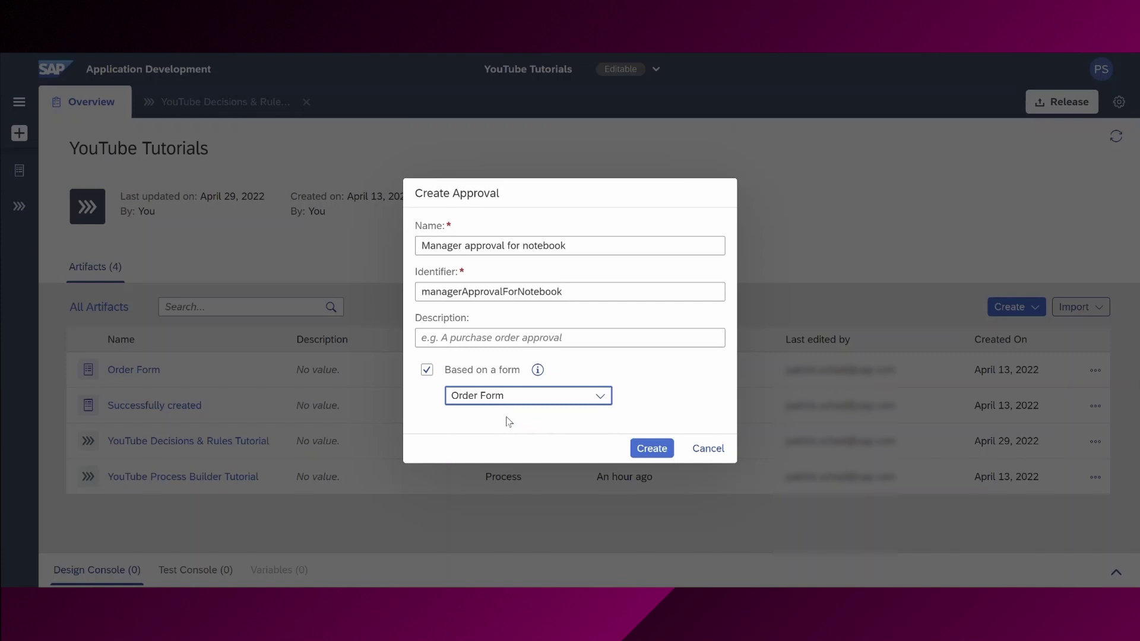
click(651, 449)
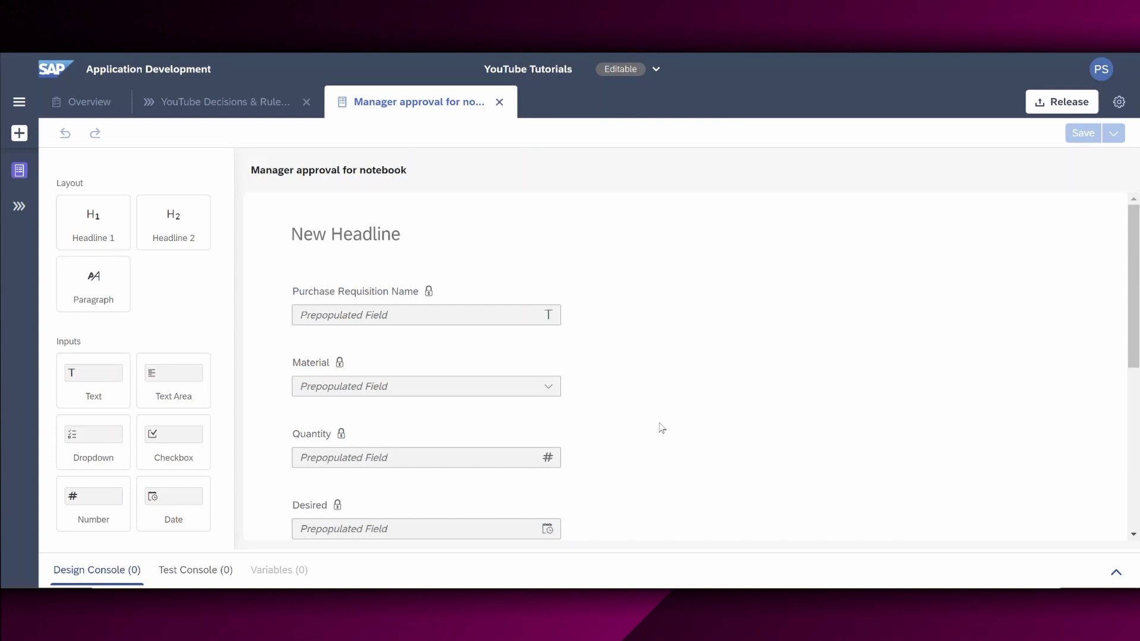
Add a 'Comments' paragraph below the Plant field
click(445, 293)
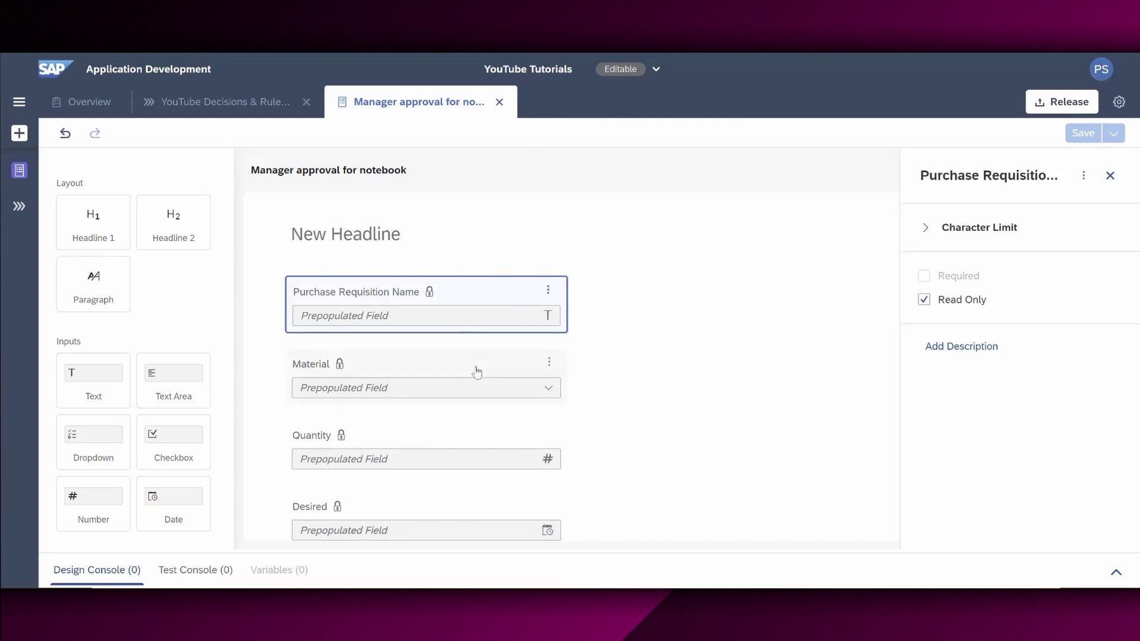
scroll(471, 402, down, 4)
scroll(501, 397, down, 2)
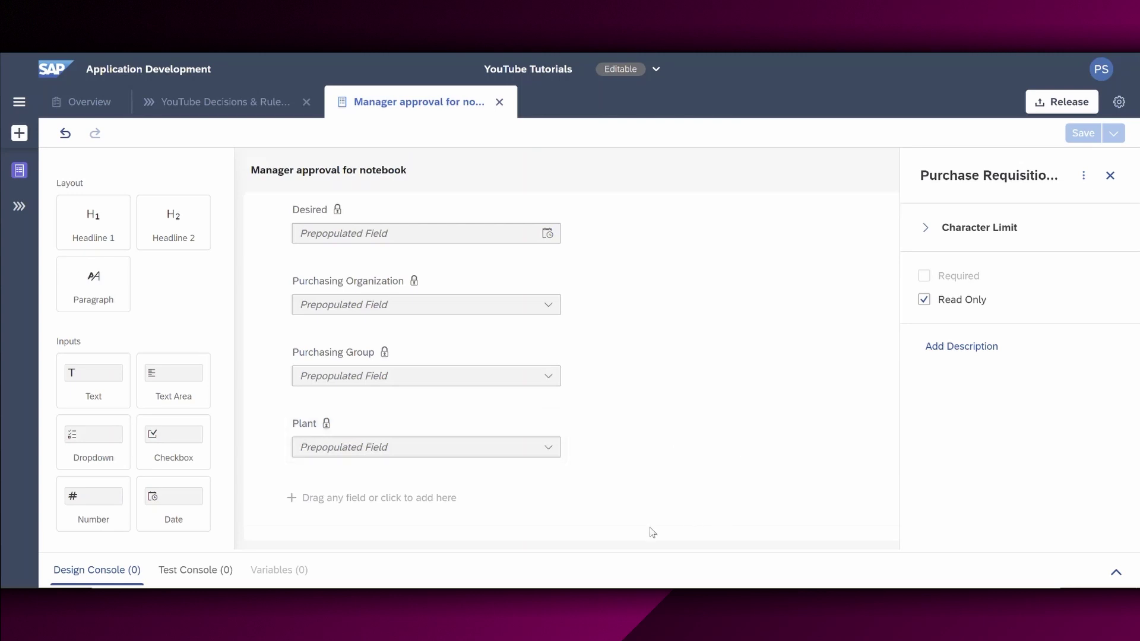
drag(98, 279, 318, 475)
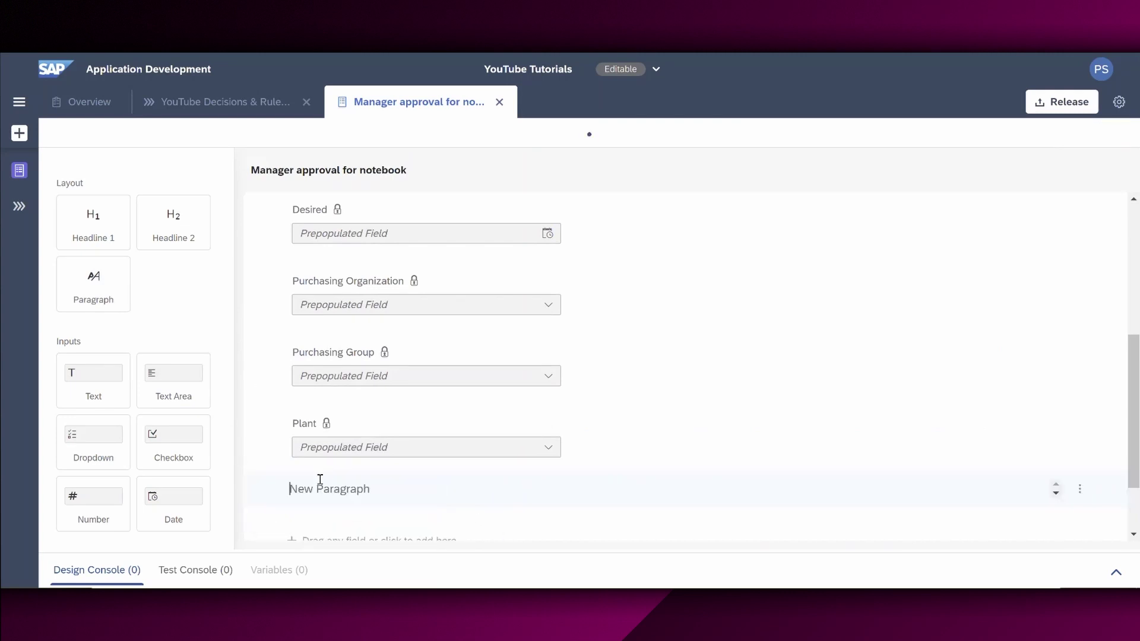
scroll(700, 381, down, 2)
text(Come)
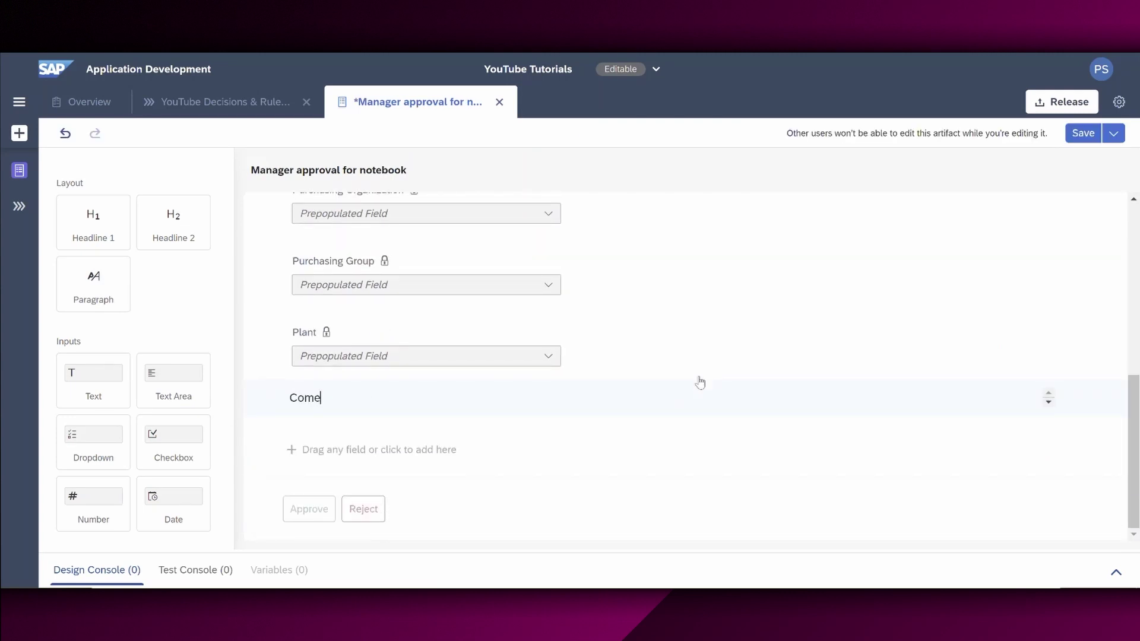
key(BackSpace)
text(ments)
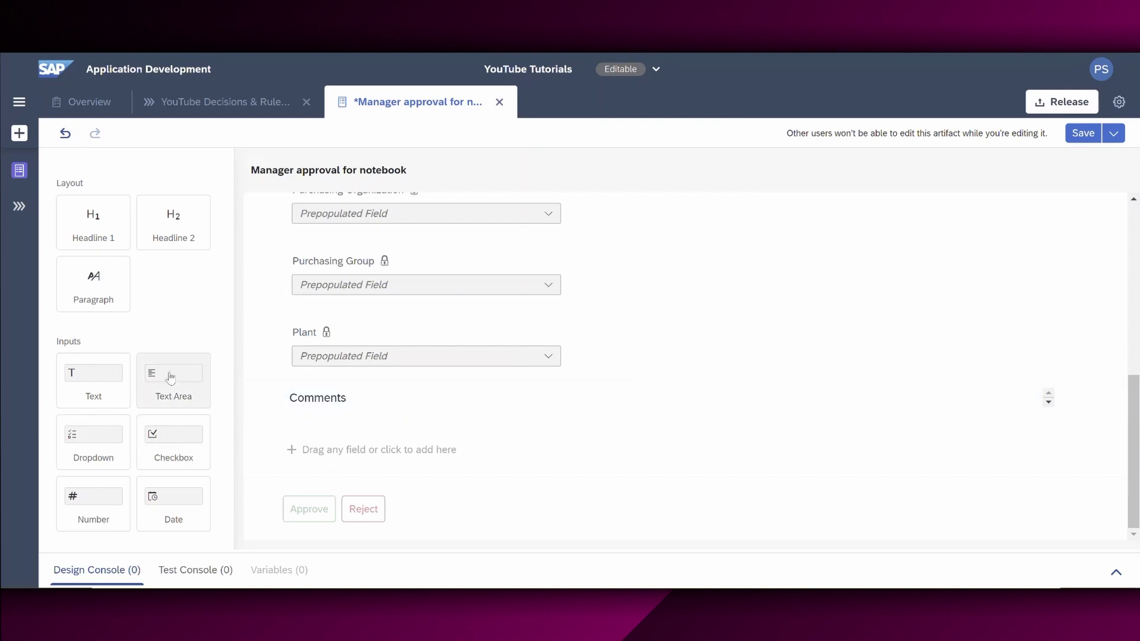
Add a 'Manager Comments' text area under it and save the approval form
drag(170, 378, 335, 439)
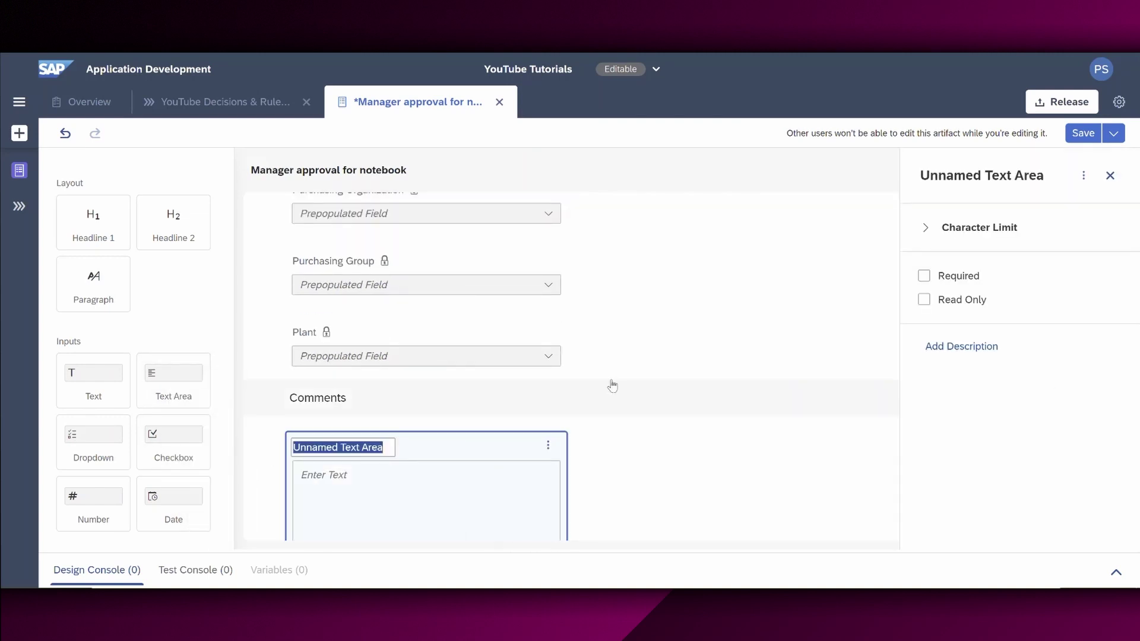
scroll(612, 386, down, 3)
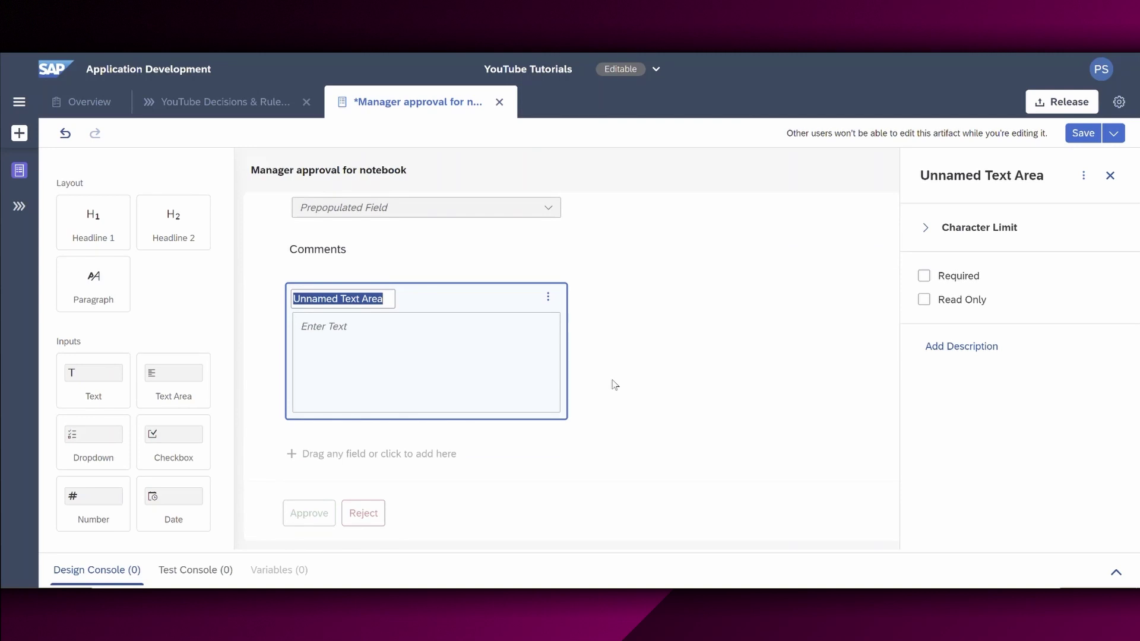
text(Manager Co)
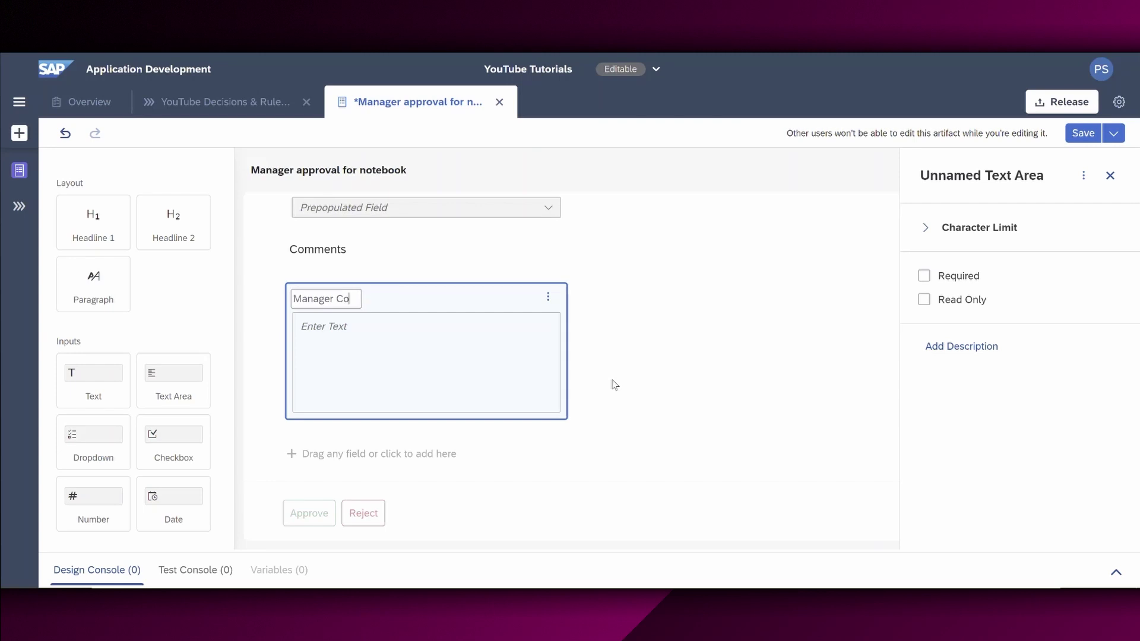
text(mments)
click(615, 384)
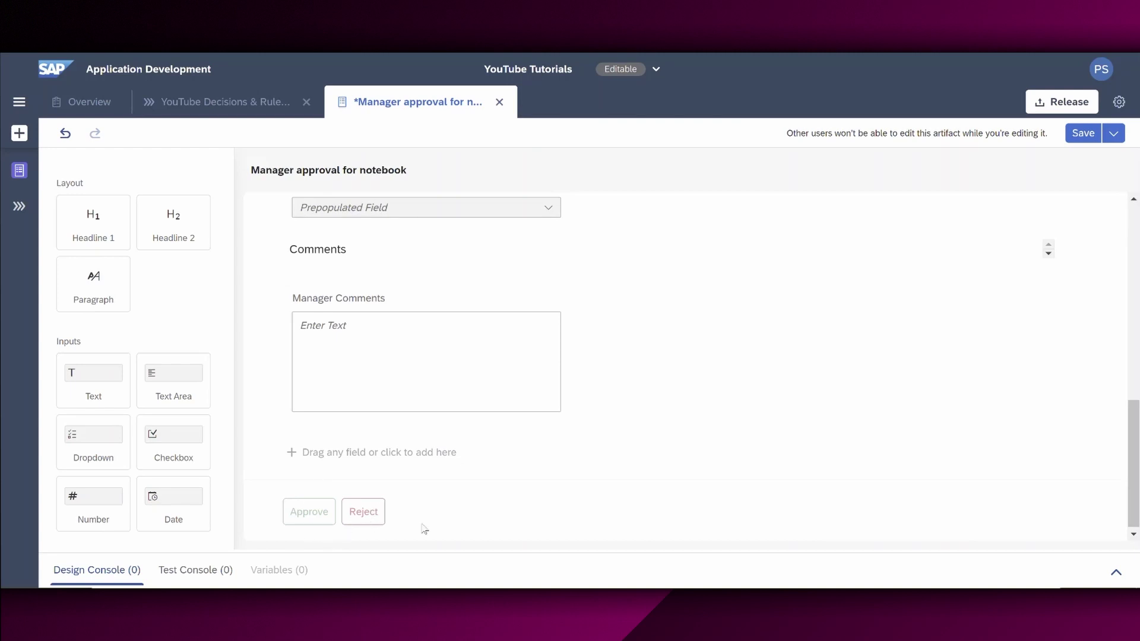
click(1081, 137)
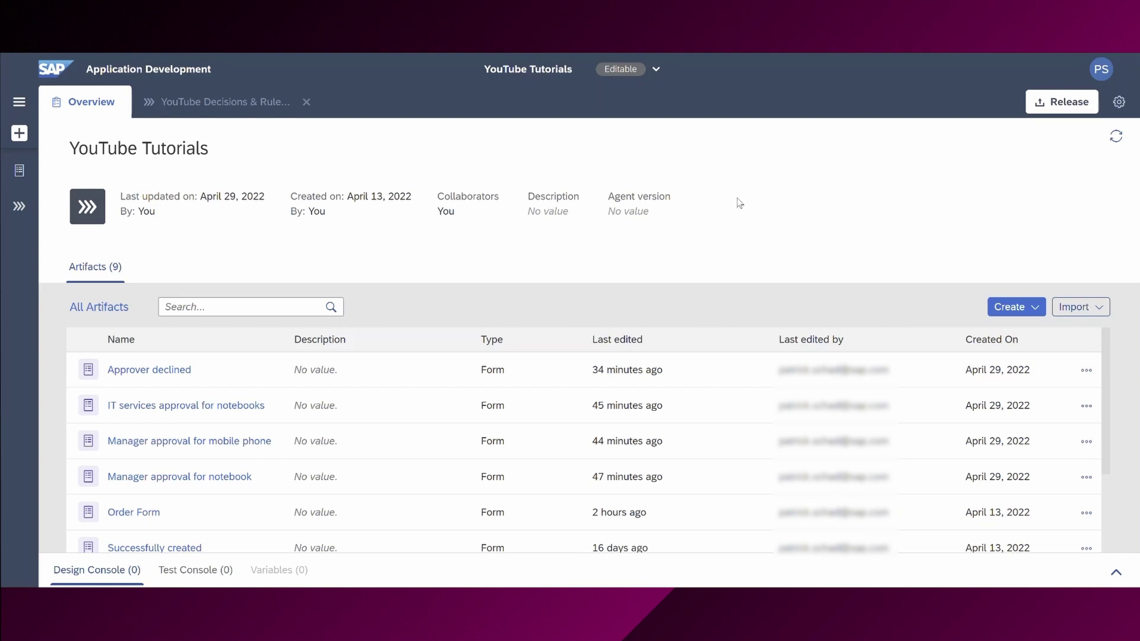
Create a new data type named 'Approvers'
click(1033, 315)
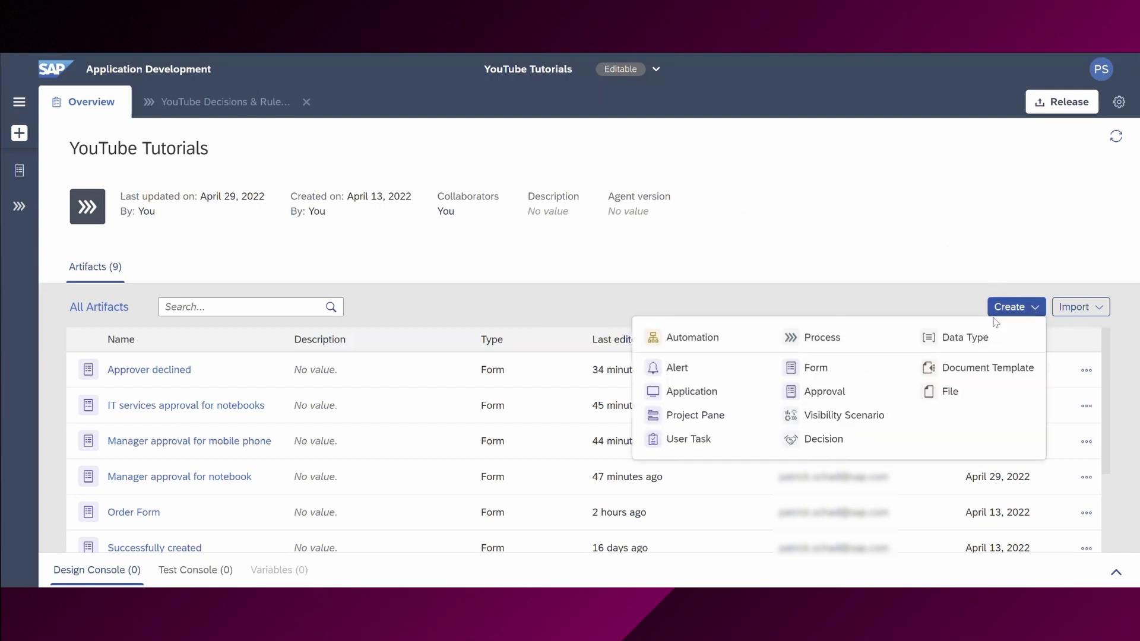
click(961, 339)
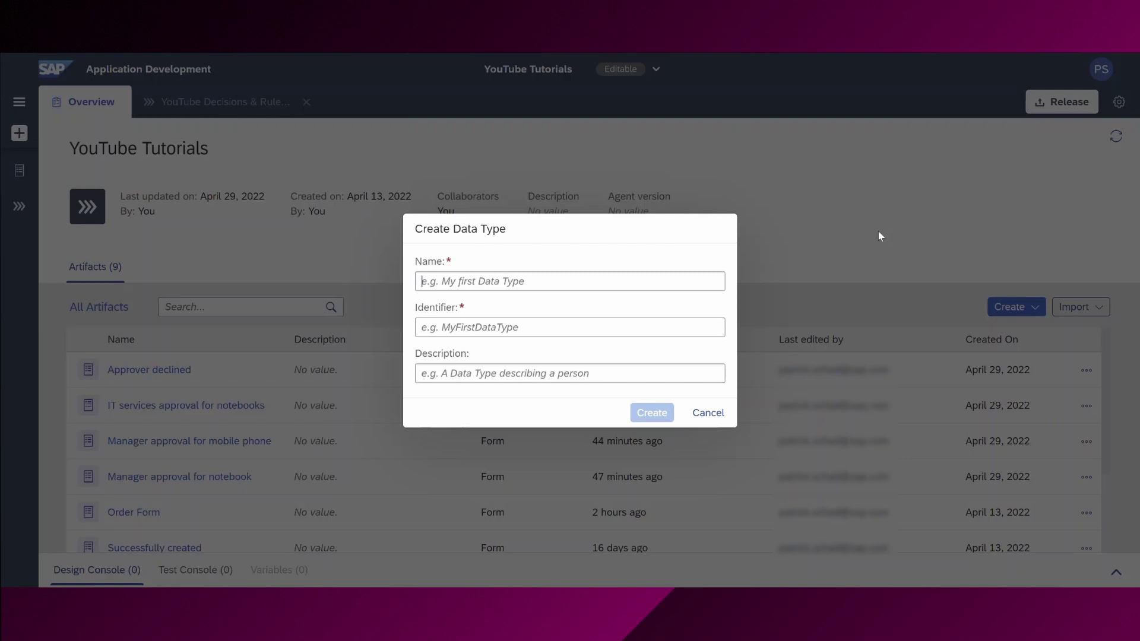
text(Approvers)
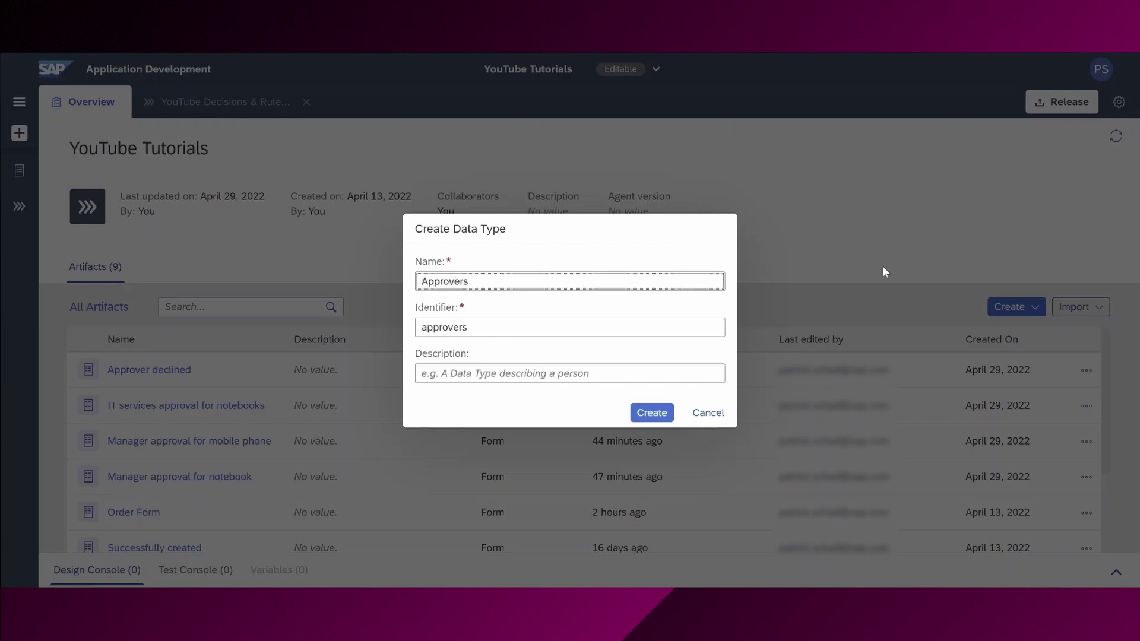
click(651, 415)
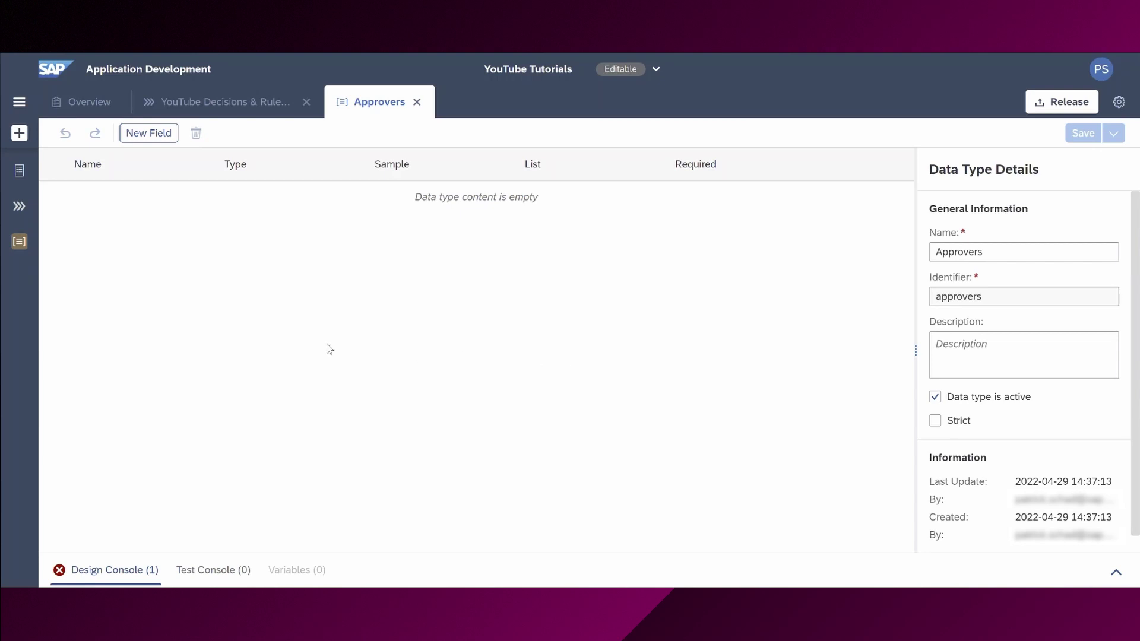
Add String fields Manager and ITServices, save, and return to the overview
click(134, 134)
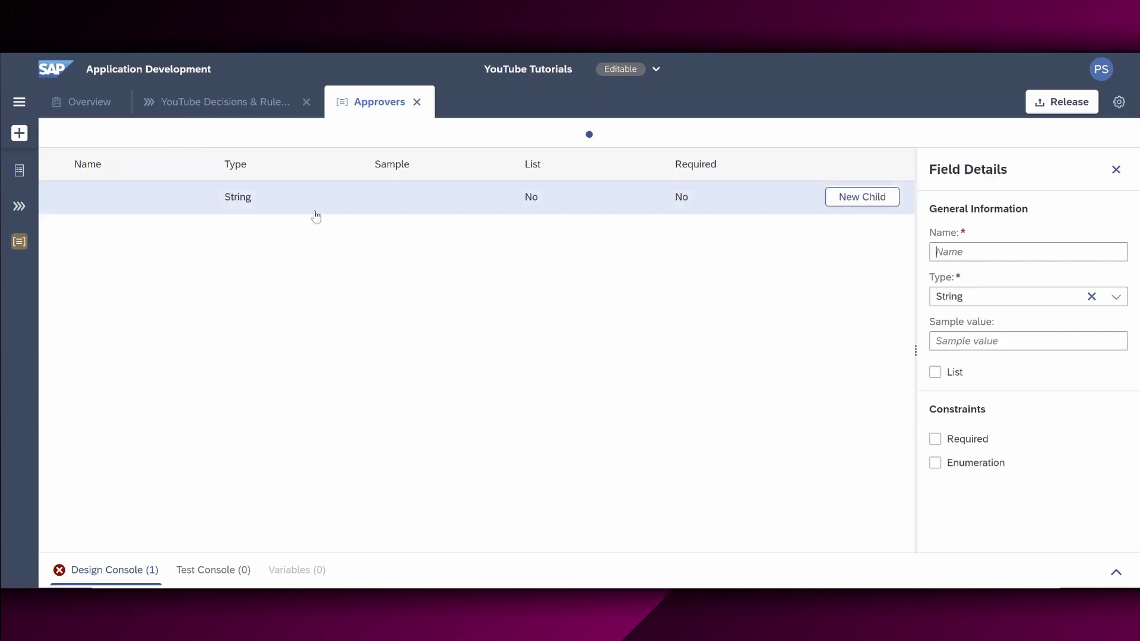
click(961, 254)
text(Manager)
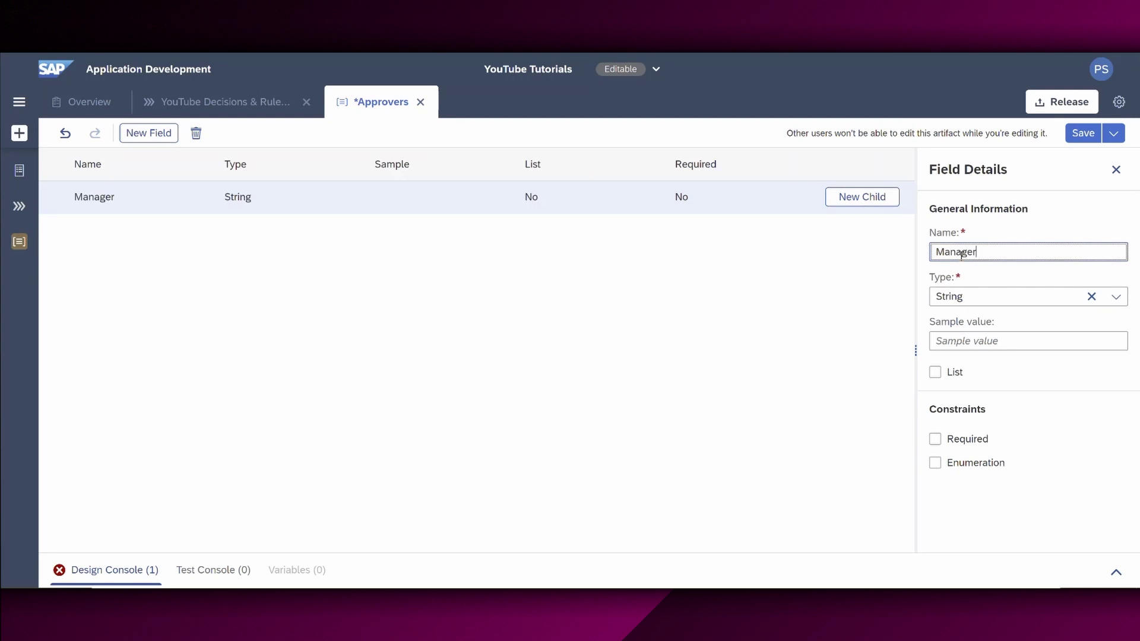
click(174, 132)
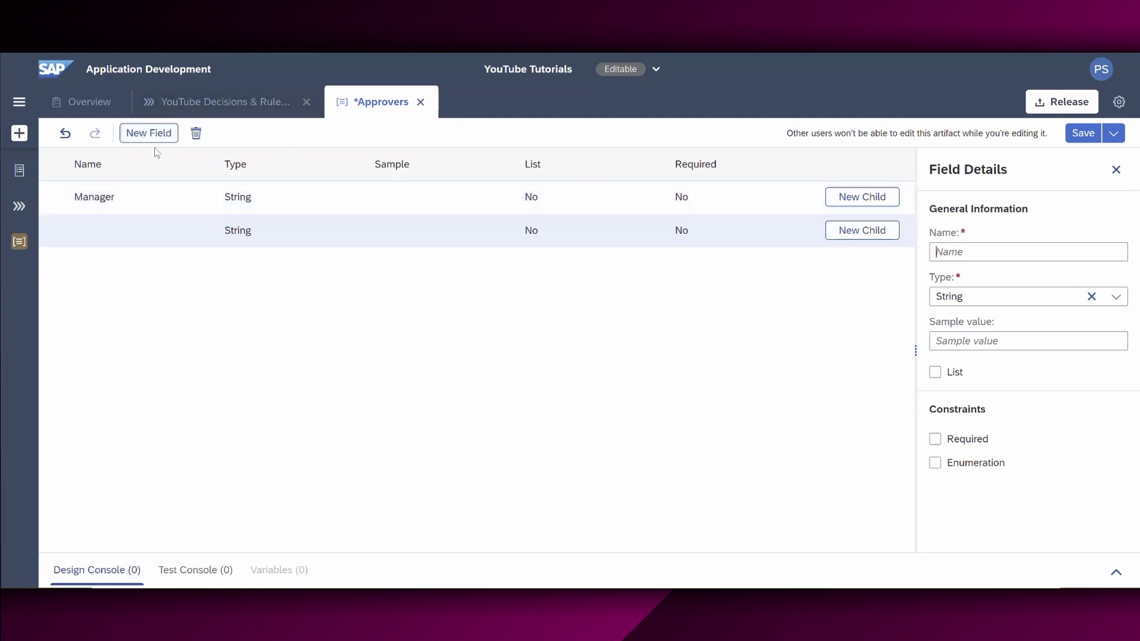
click(956, 251)
text(IT)
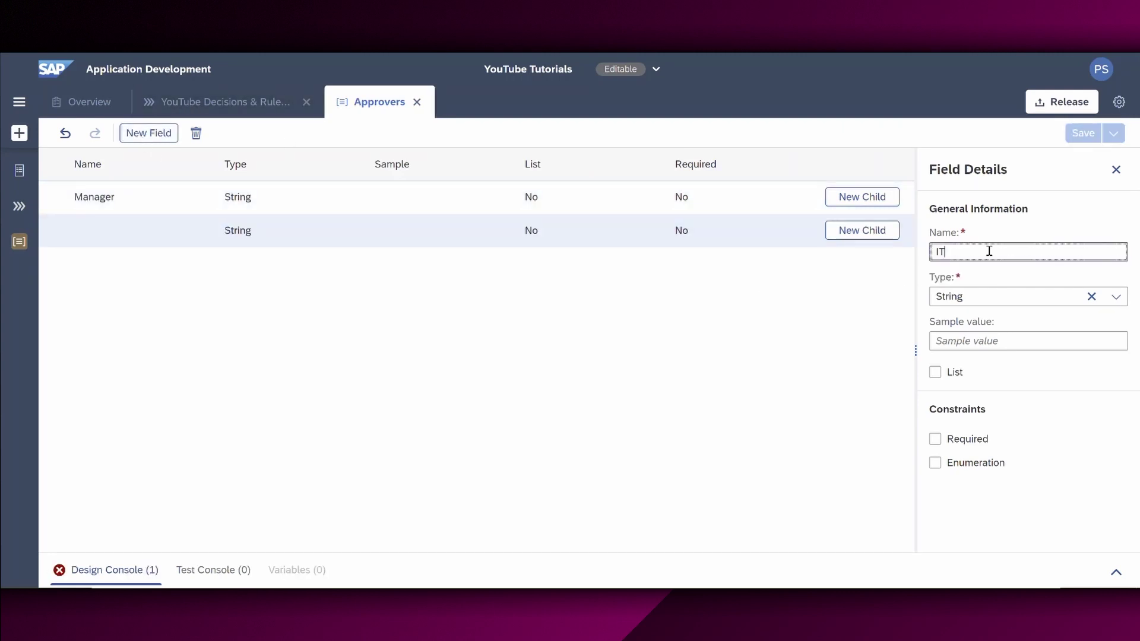
text(Services)
click(1083, 133)
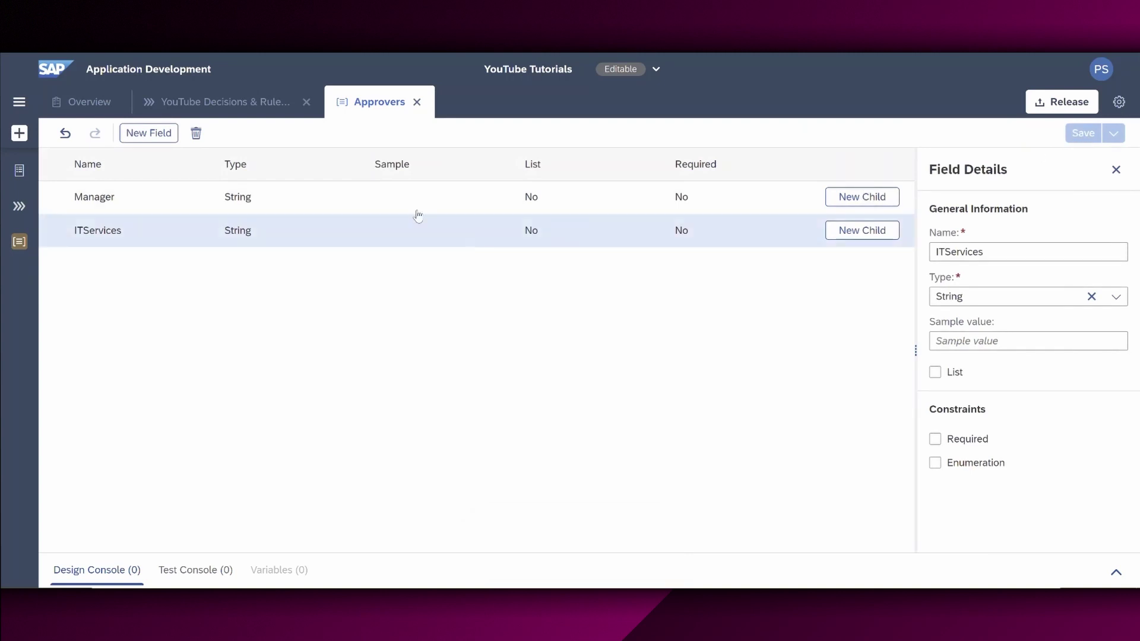
click(82, 102)
Create and save the six-field 'Purchase Requisition Input' data type, then return to the process
click(1012, 307)
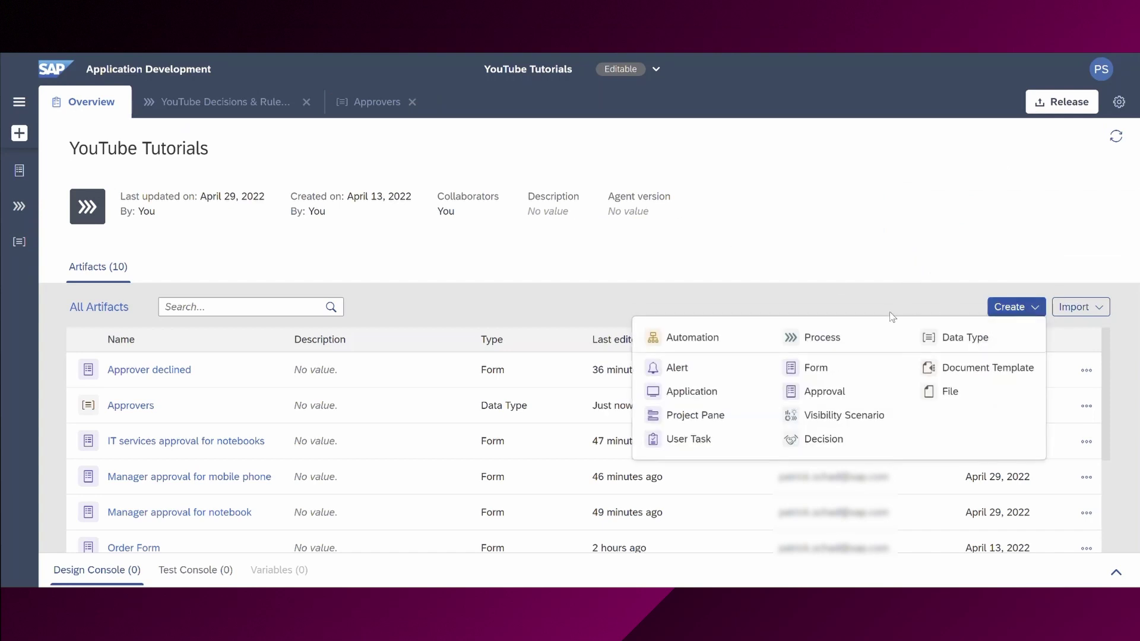
click(950, 334)
text(Purchase Requisition Input)
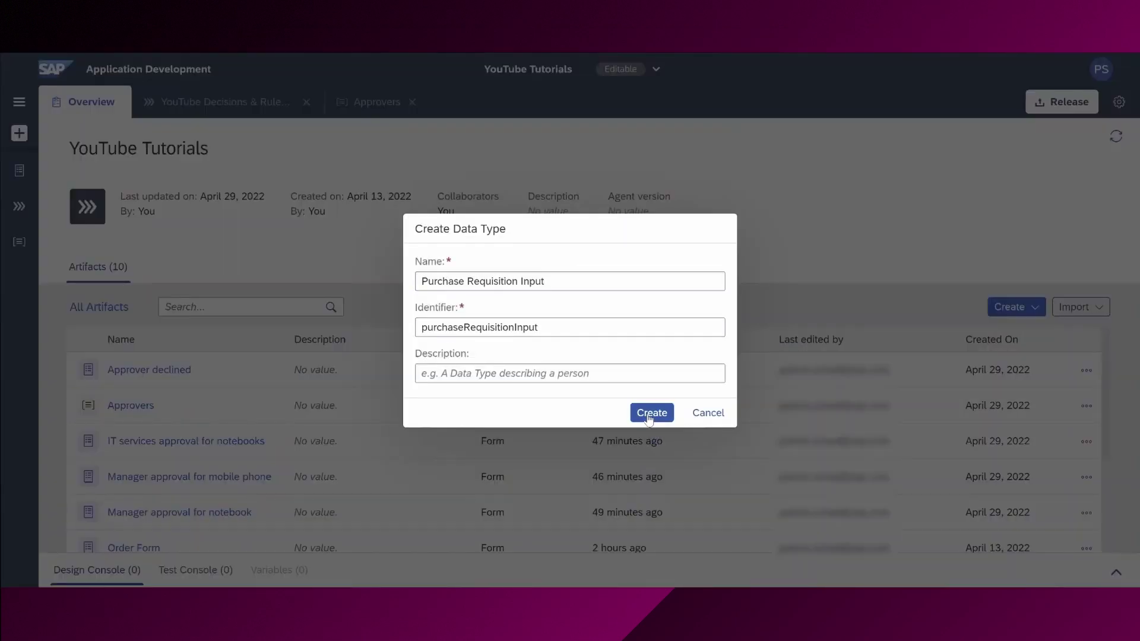
click(651, 412)
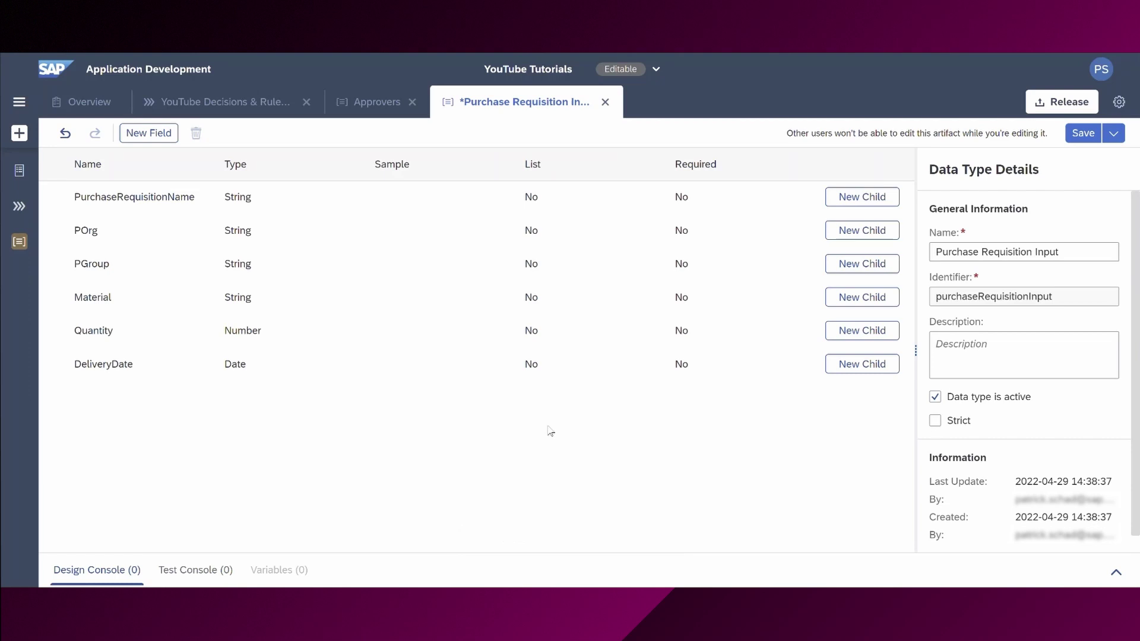
click(1077, 133)
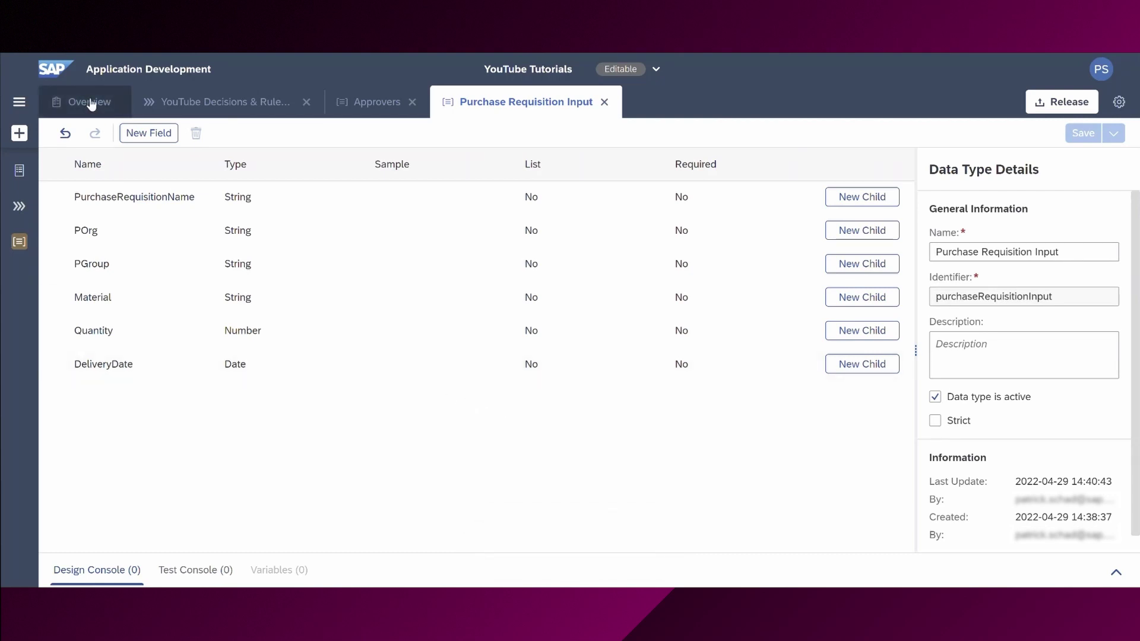
click(202, 102)
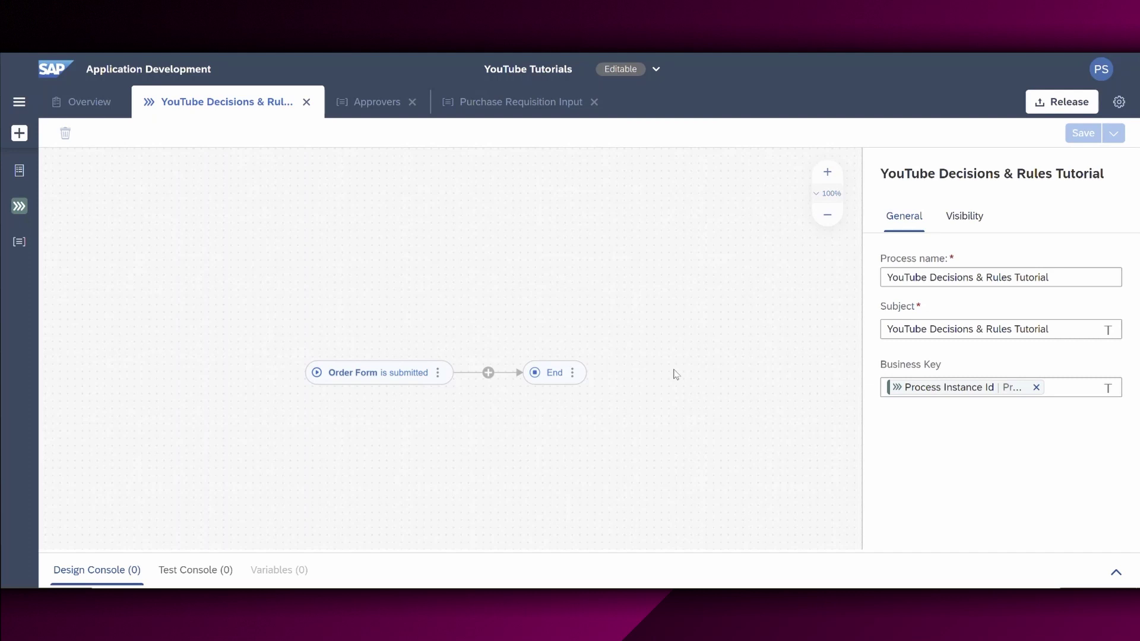
Add a 'Receiver Determination' decision after Order Form and open it in the editor
click(488, 373)
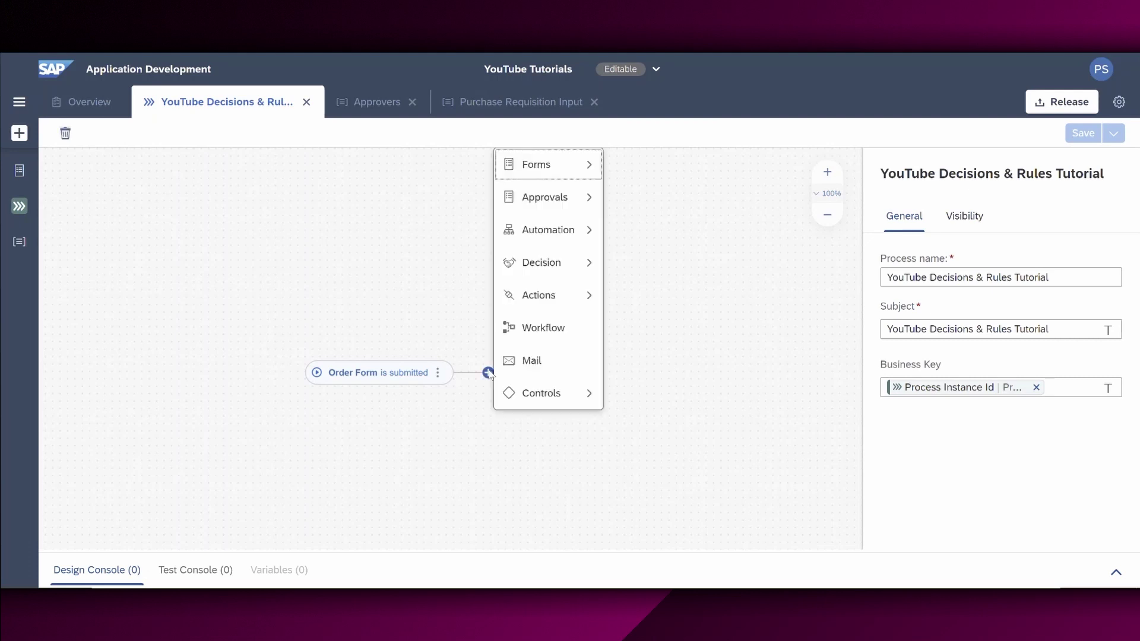
mouse_move(566, 269)
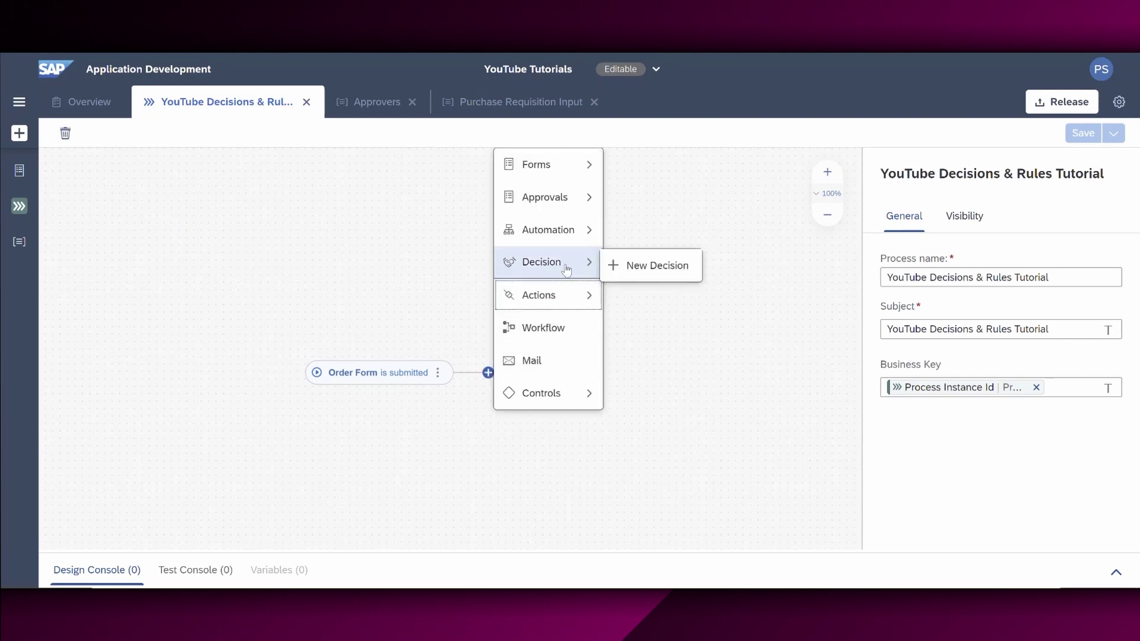
click(649, 267)
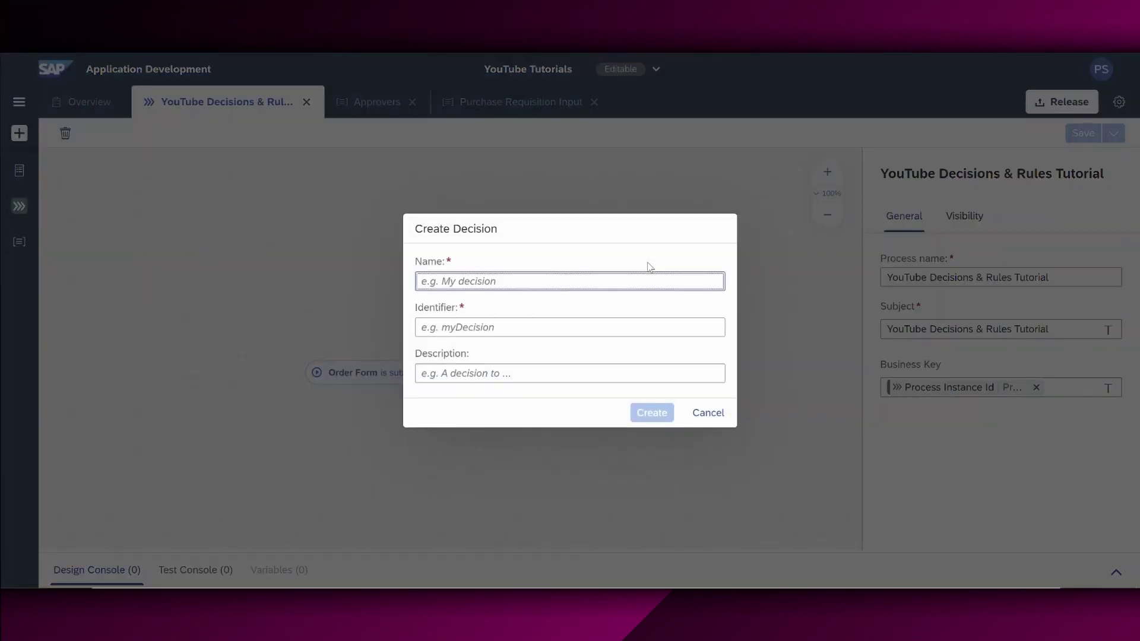
text(Reci)
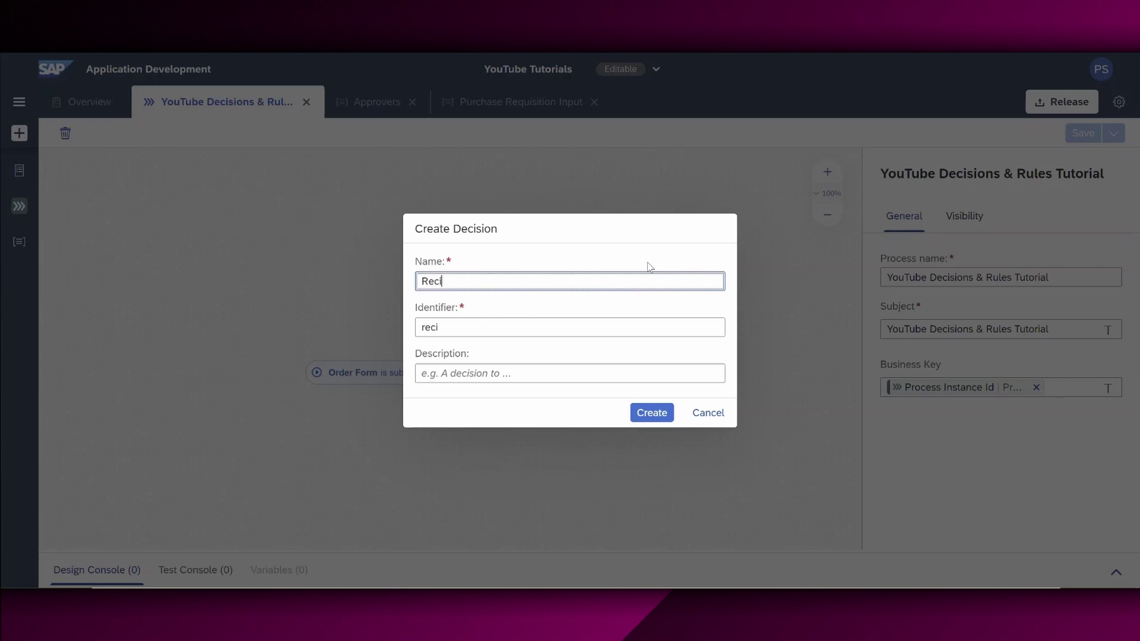
key(BackSpace)
text(eiver Determination)
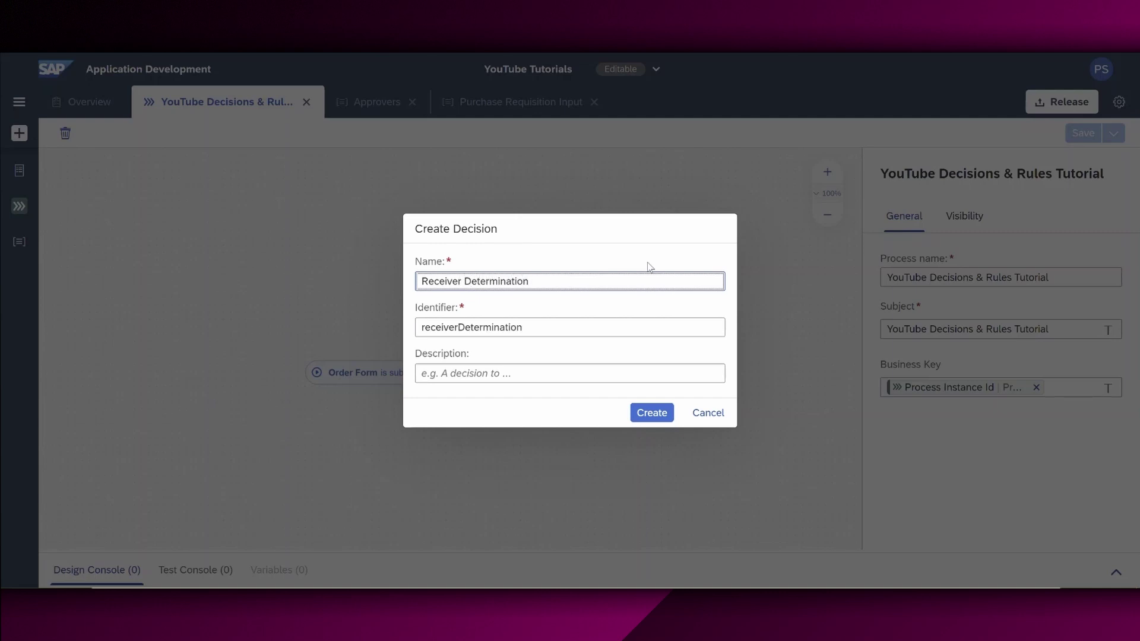
click(656, 411)
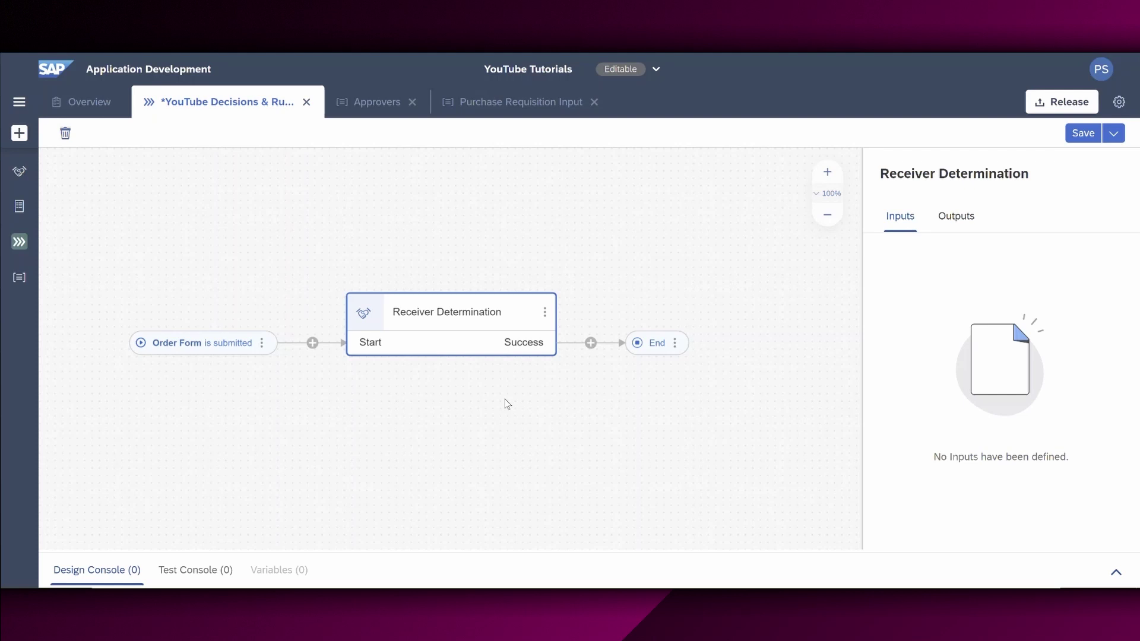
click(544, 312)
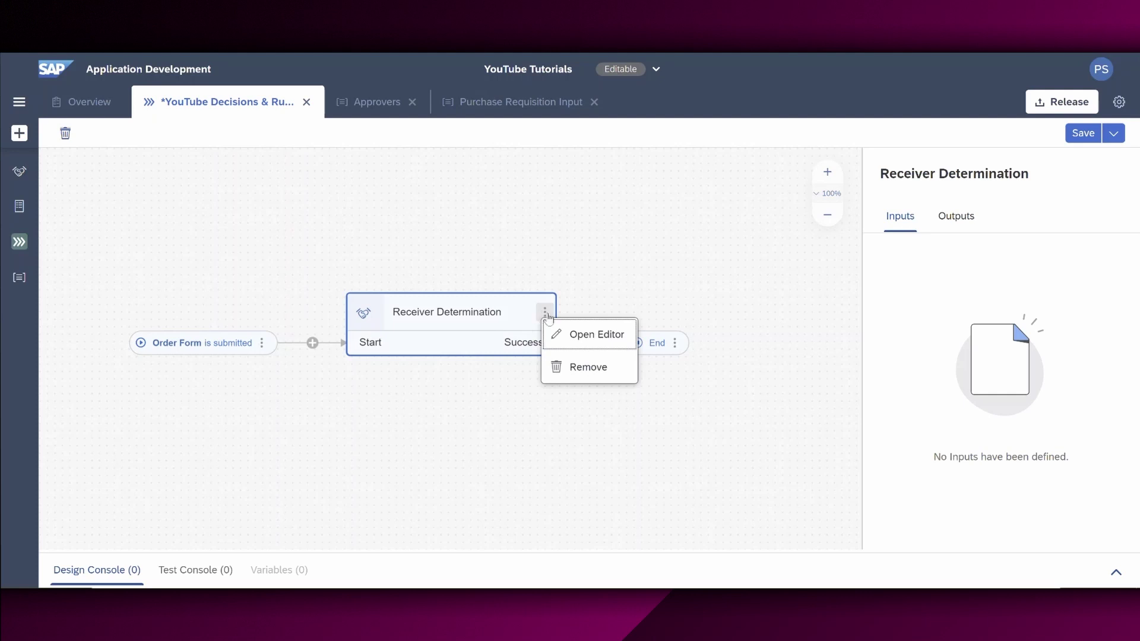
click(585, 336)
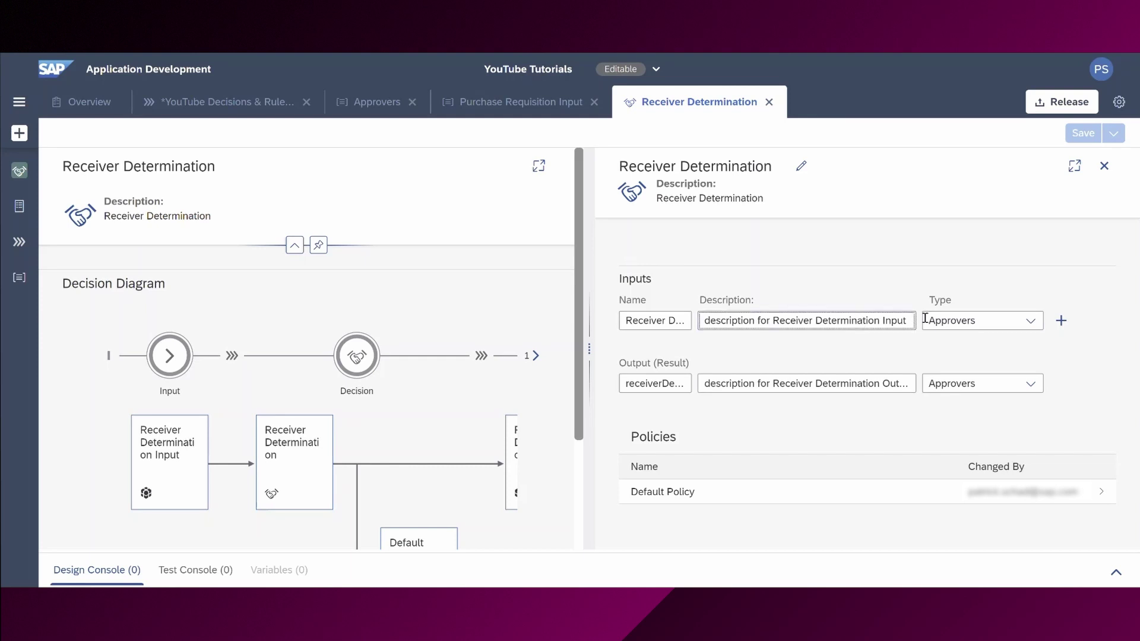
Type the decision input as Purchase Requisition Input and open the Default Policy
click(1028, 324)
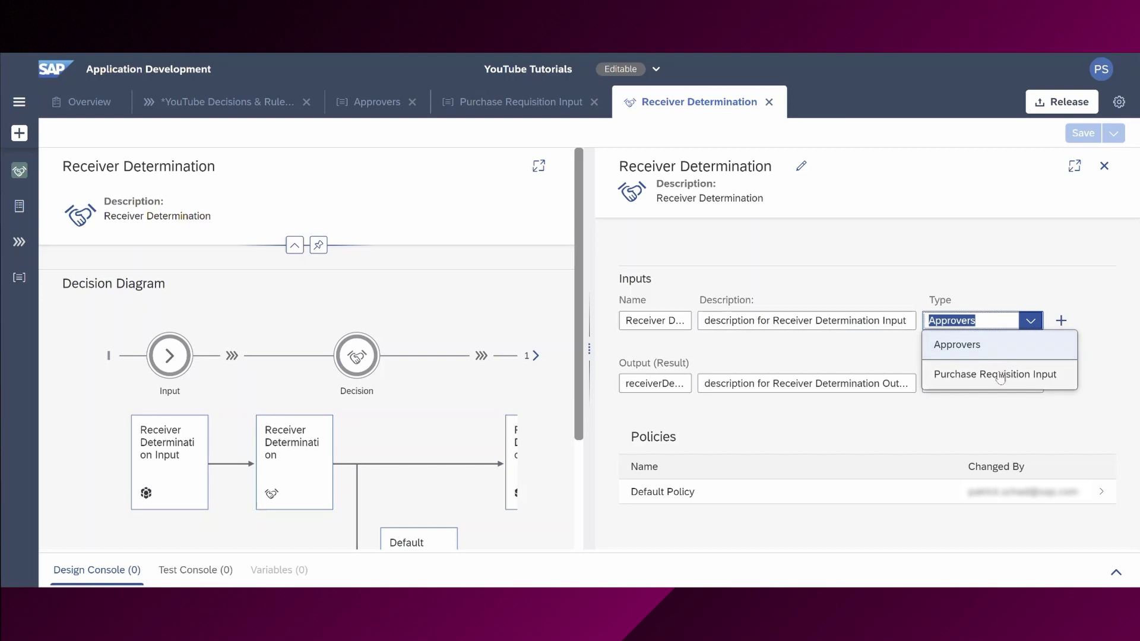
click(1000, 376)
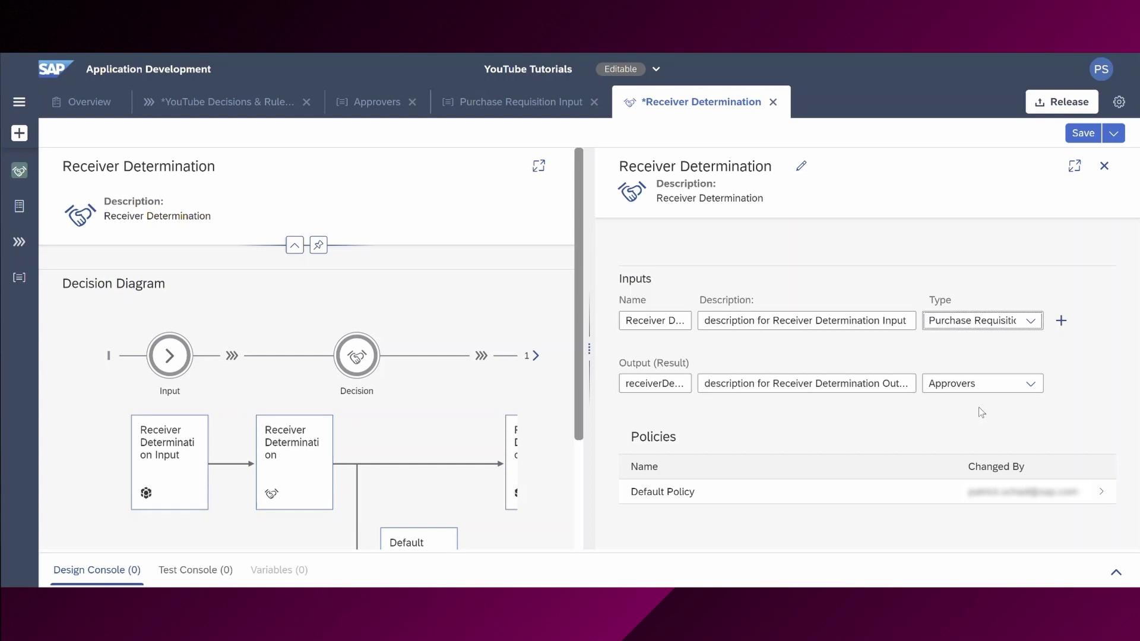
scroll(460, 396, down, 3)
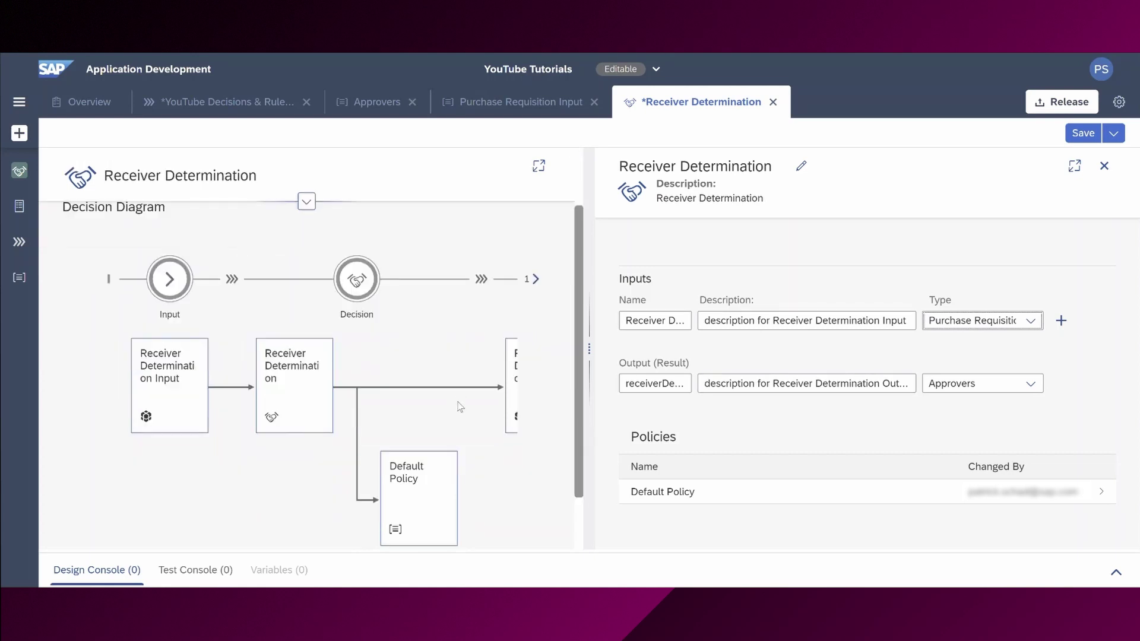
click(408, 449)
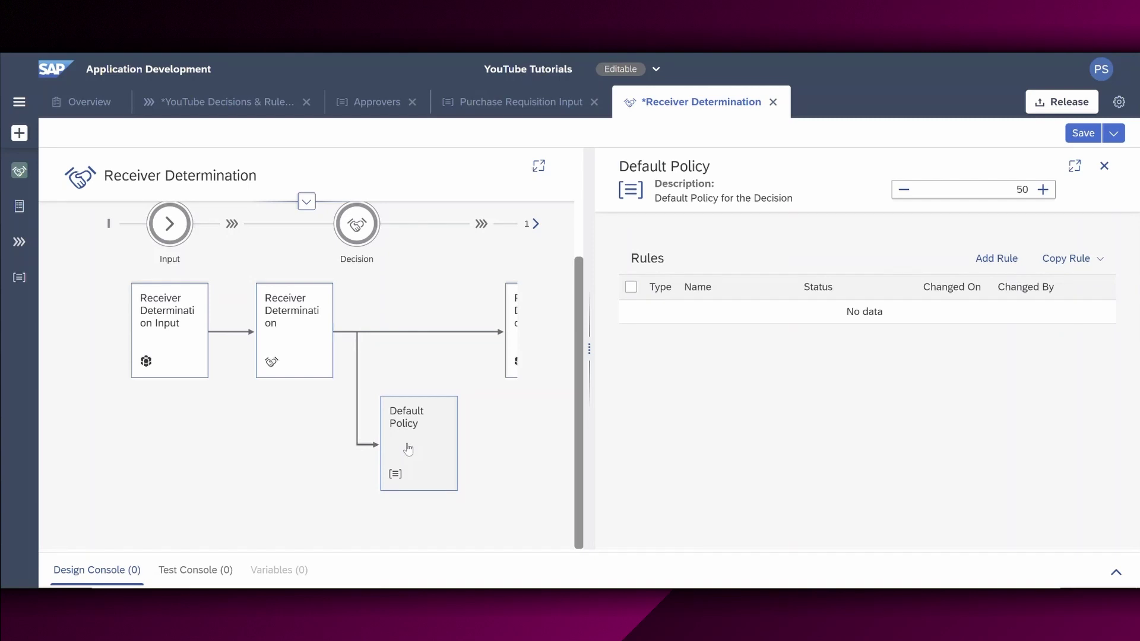
Add a decision-table rule 'Determination' described 'We want to determine the correct approver'
click(1008, 259)
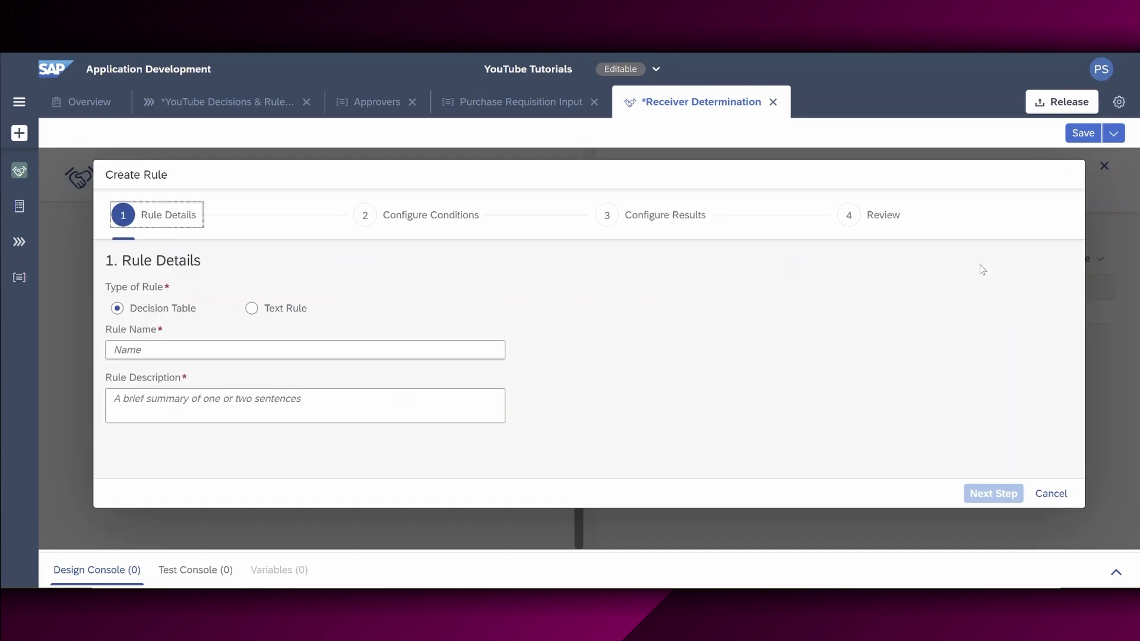
click(300, 349)
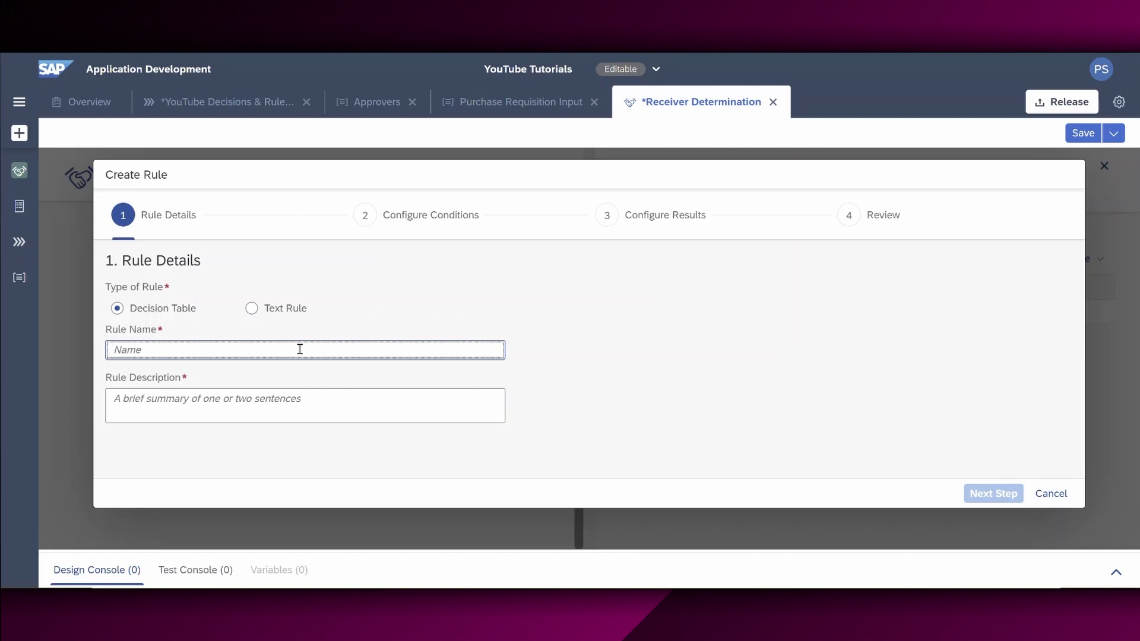
text(Determination)
key(Tab)
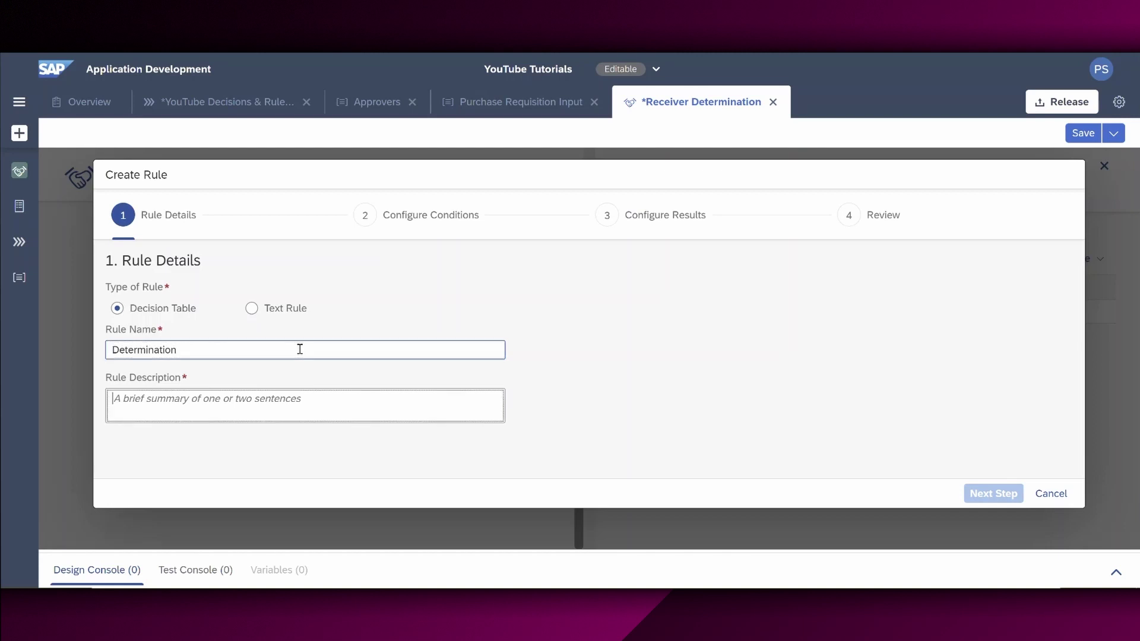
text(We )
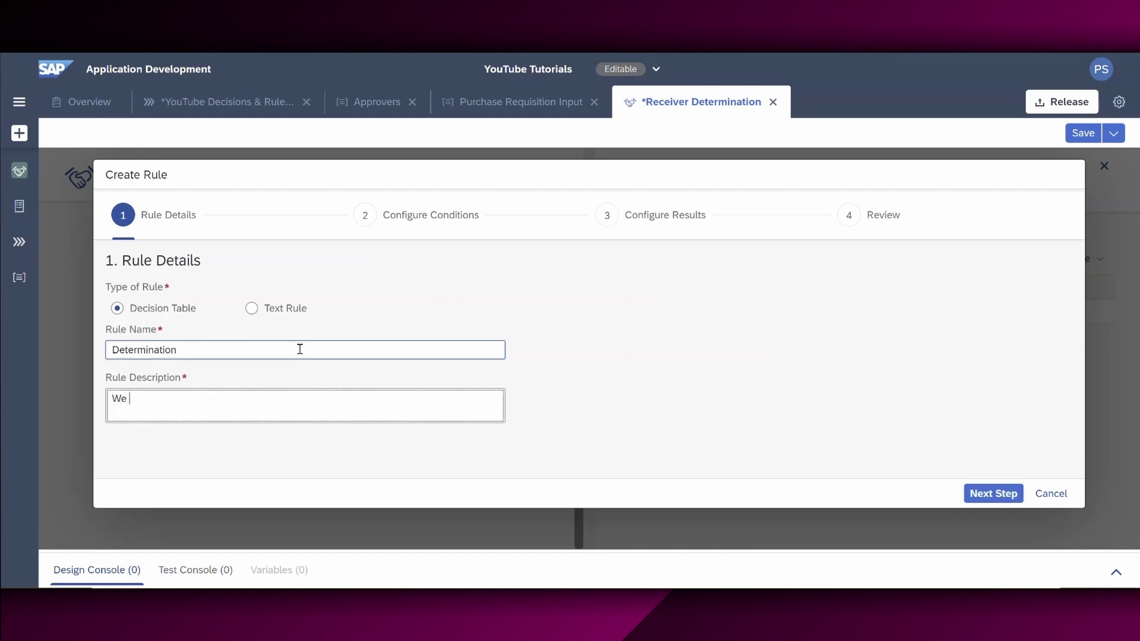
text(want to determine the correct approver)
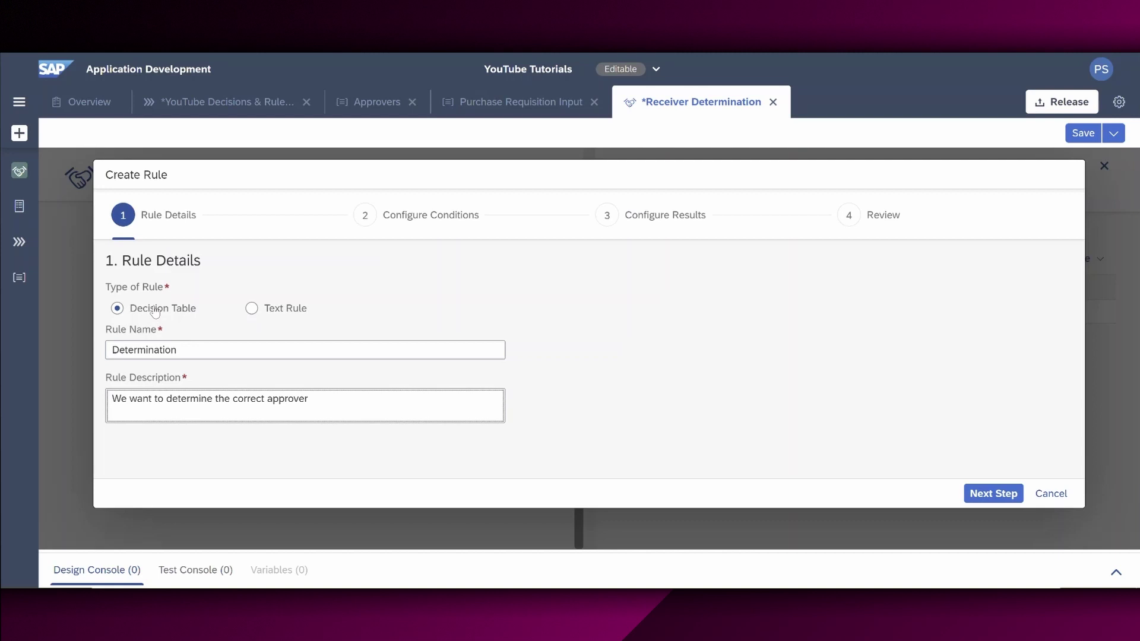
click(1009, 498)
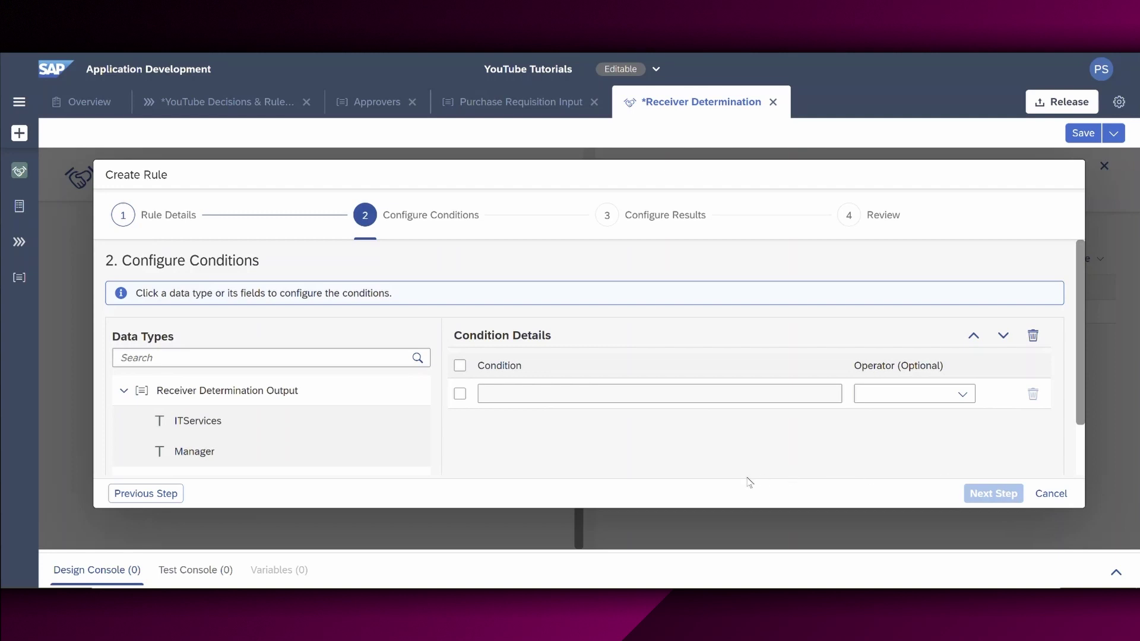
Add PGroup, POrg and Material from Receiver Determination Input as rule conditions
scroll(325, 429, down, 2)
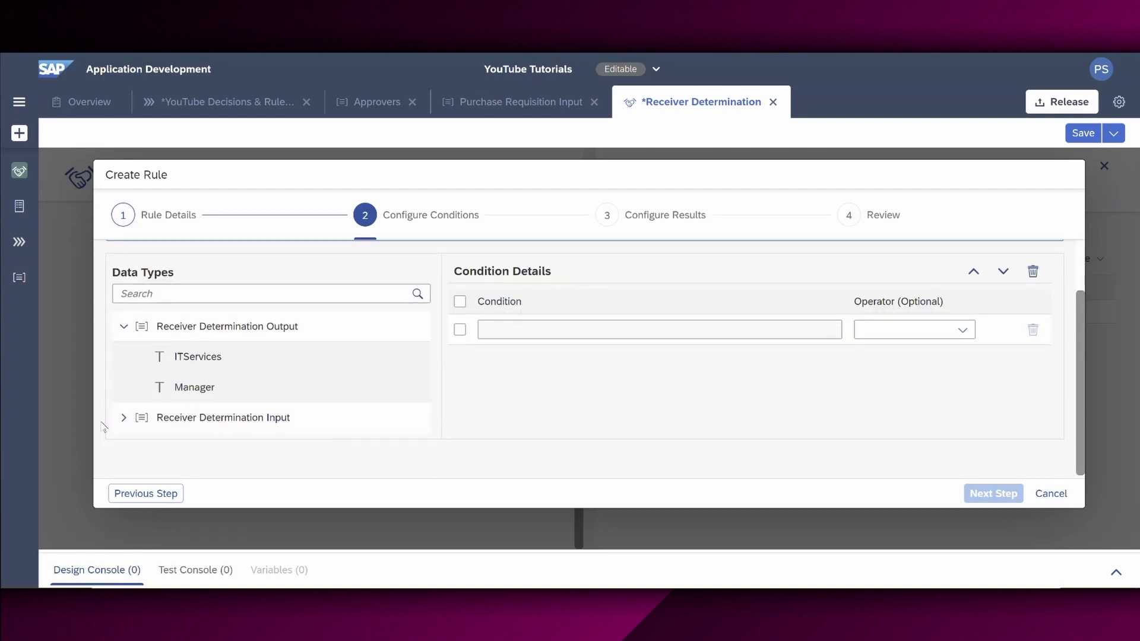
click(124, 418)
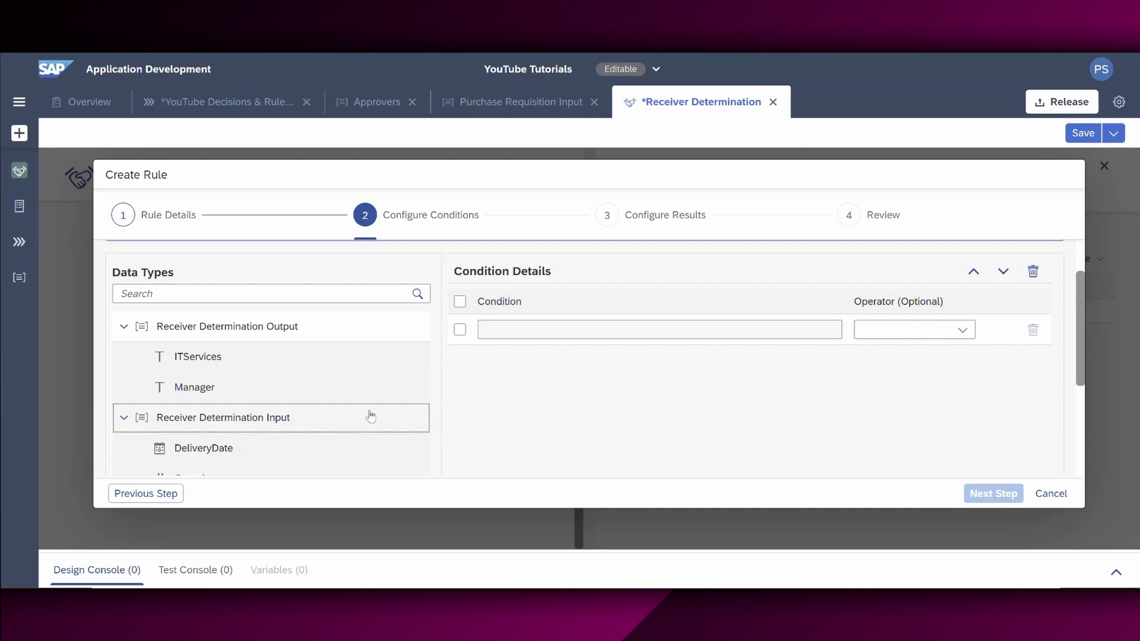
scroll(372, 418, down, 2)
scroll(371, 416, down, 2)
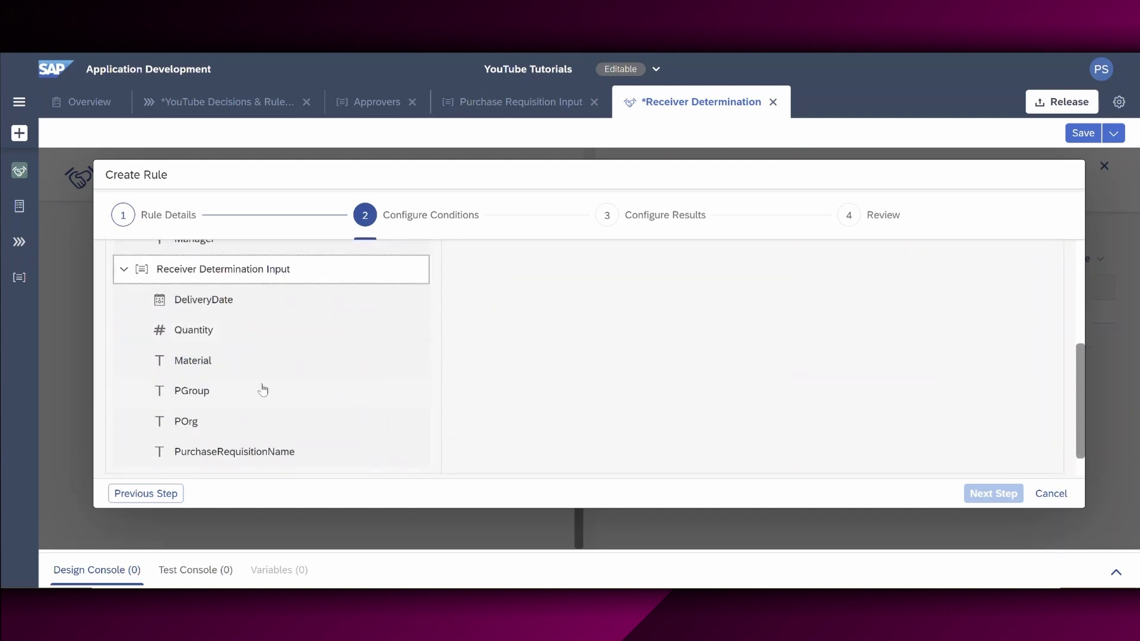
click(218, 393)
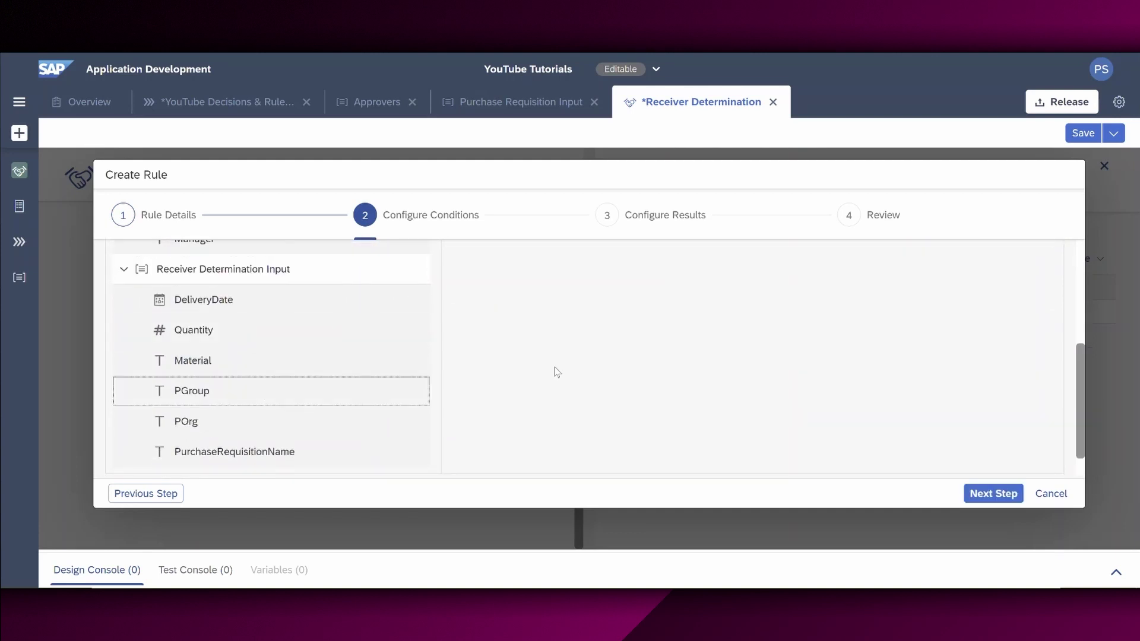
scroll(573, 380, up, 2)
scroll(572, 380, down, 2)
click(254, 422)
scroll(535, 374, up, 2)
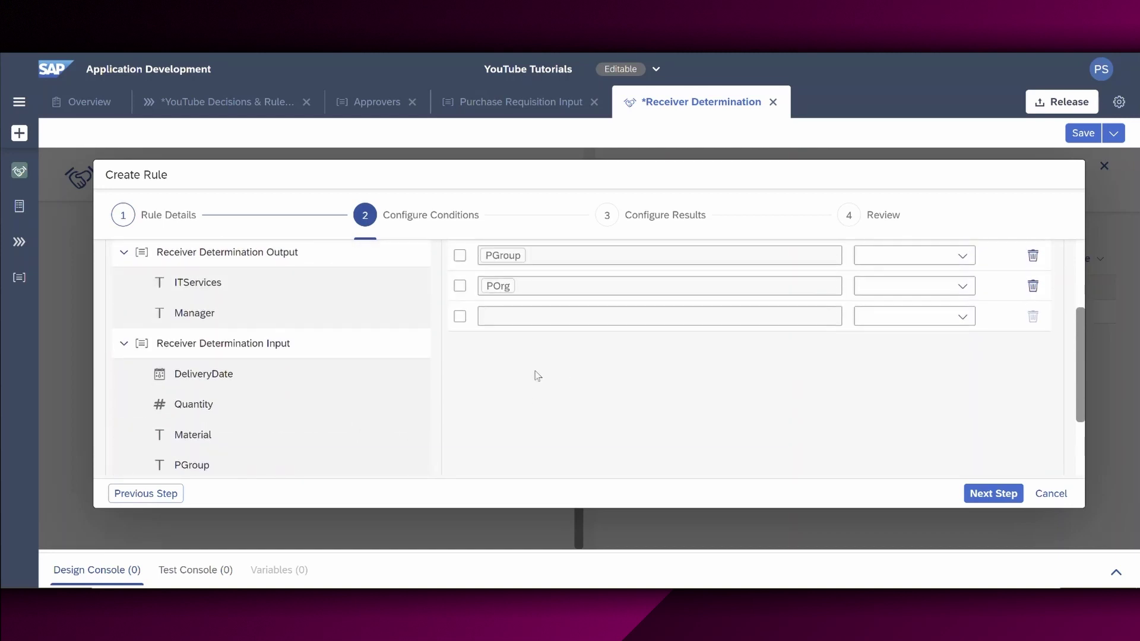
scroll(267, 426, down, 2)
click(232, 369)
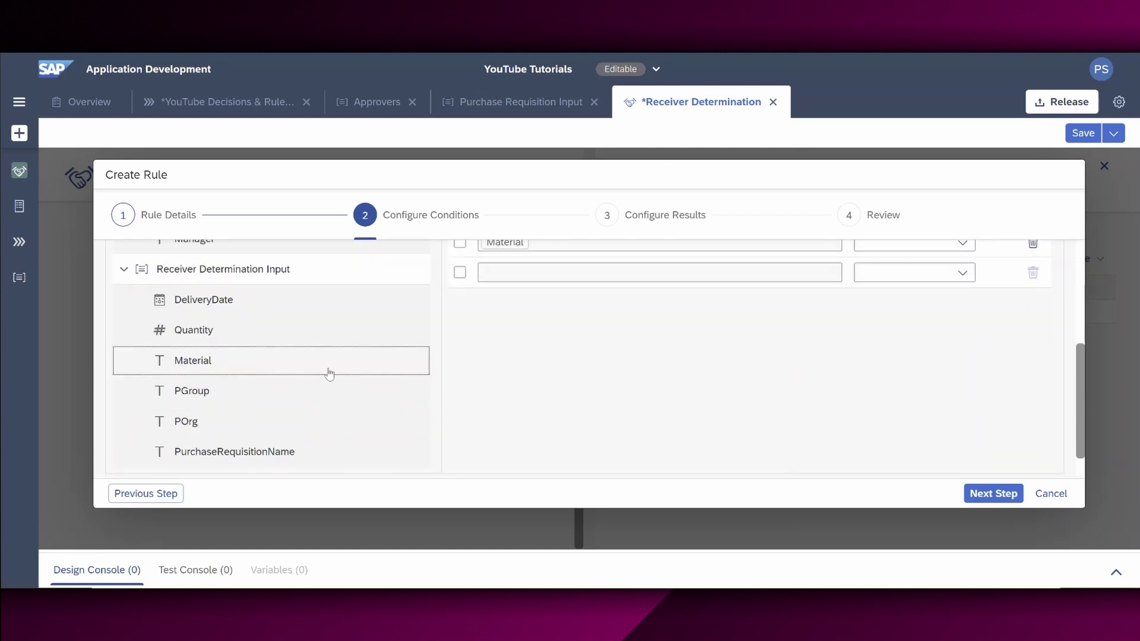
scroll(586, 399, up, 3)
scroll(625, 419, up, 1)
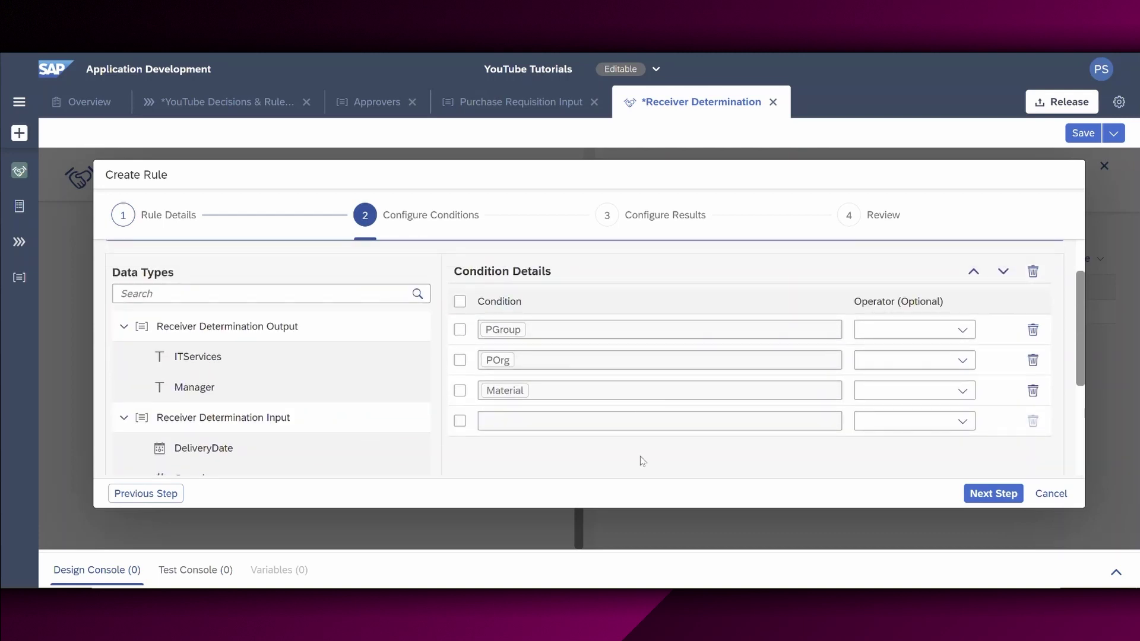
Set the operator of all three conditions to '=' and continue to results
click(961, 329)
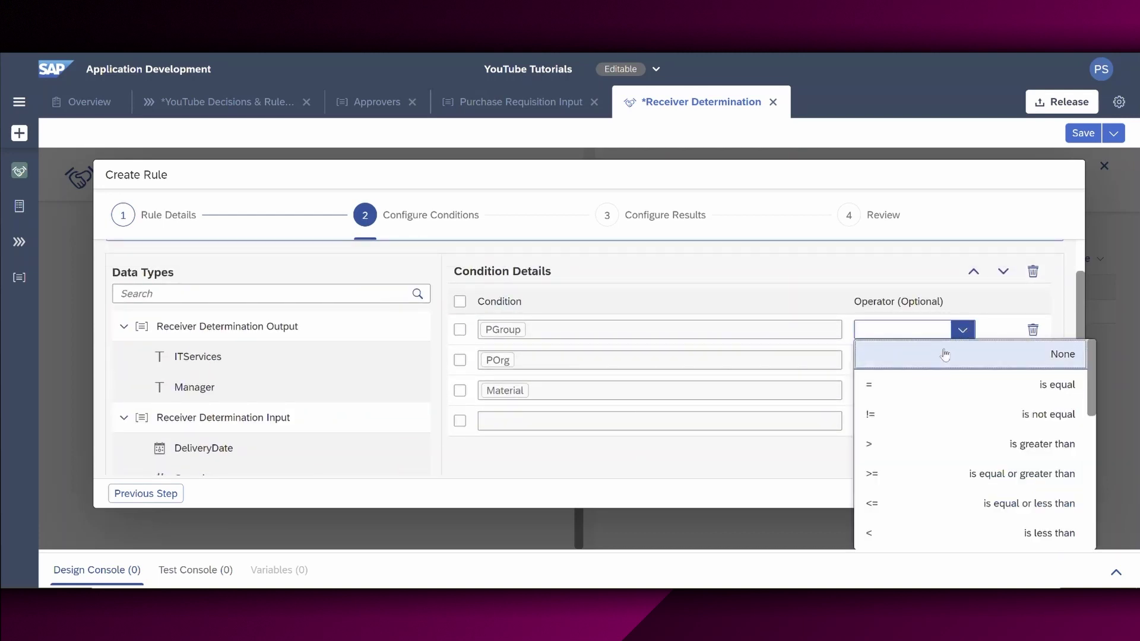
click(917, 384)
click(961, 361)
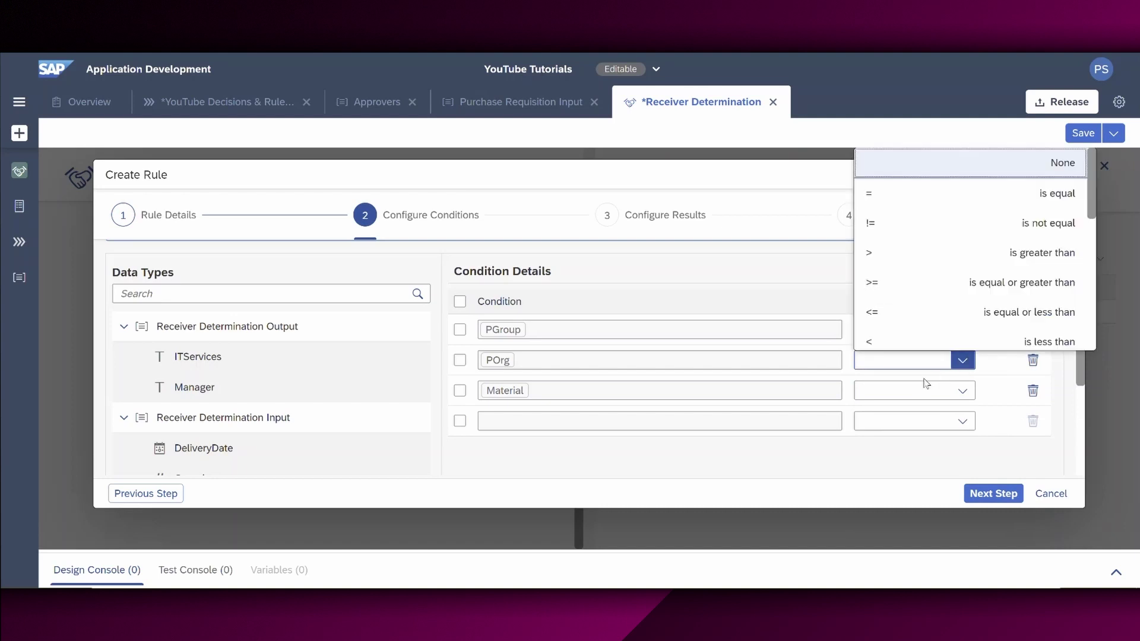
click(911, 201)
click(962, 390)
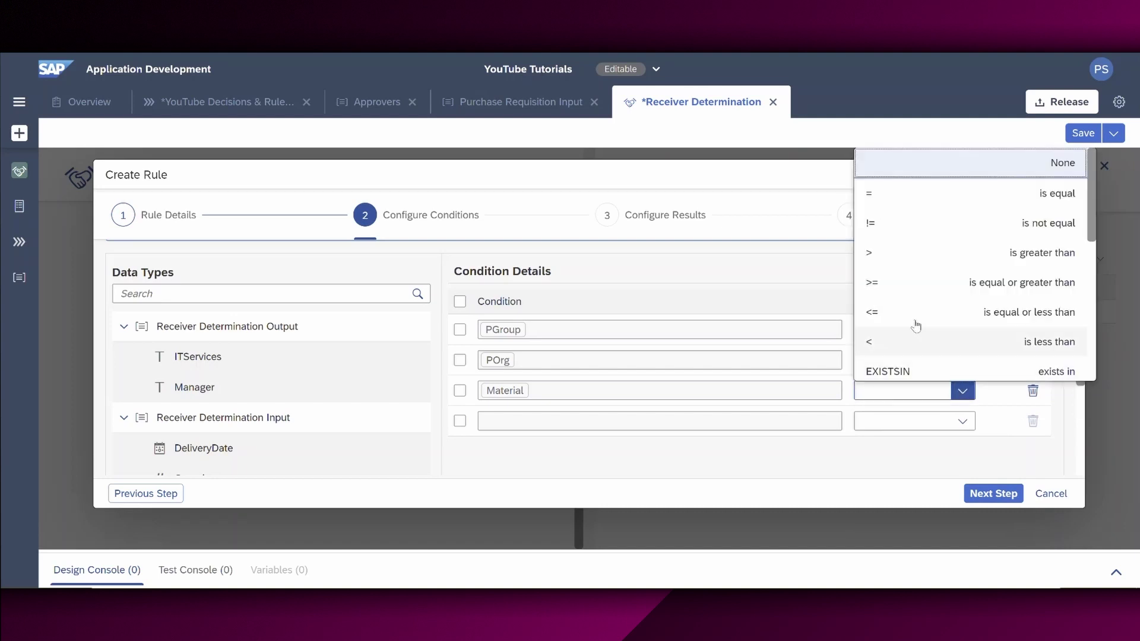
click(879, 194)
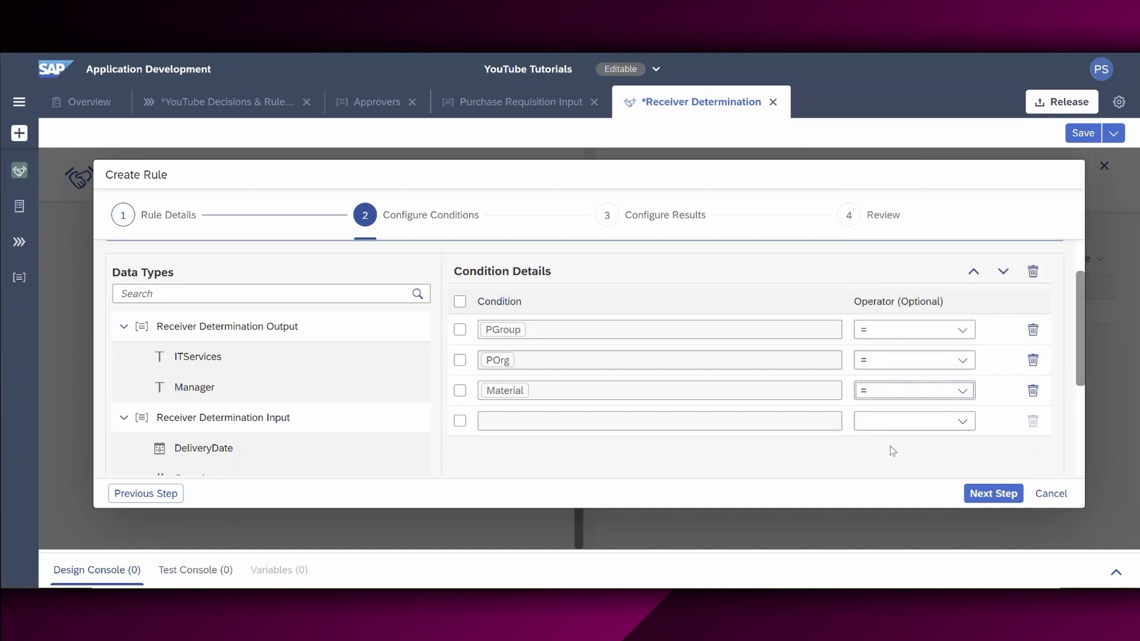
click(988, 494)
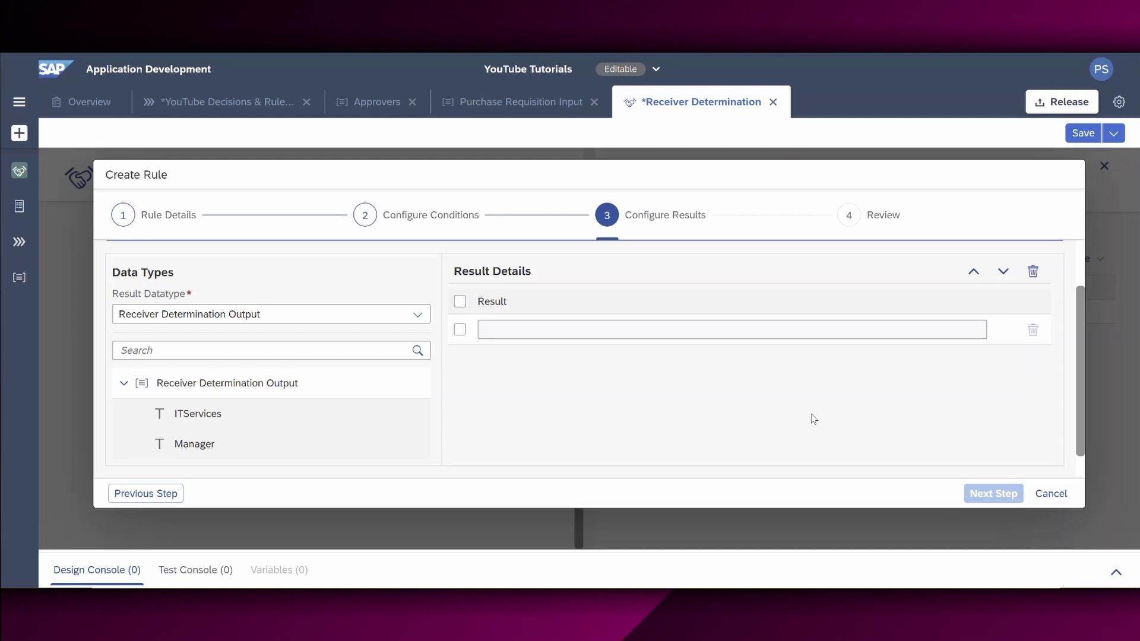
Add Manager and ITServices as rule results, with Manager ordered first
click(236, 417)
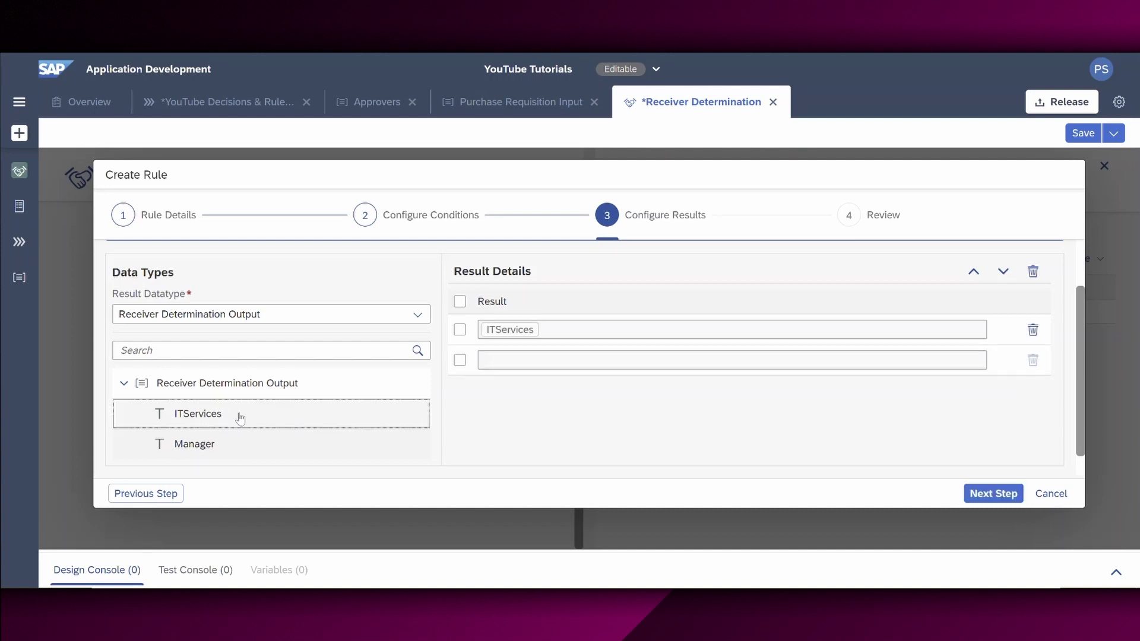
click(231, 447)
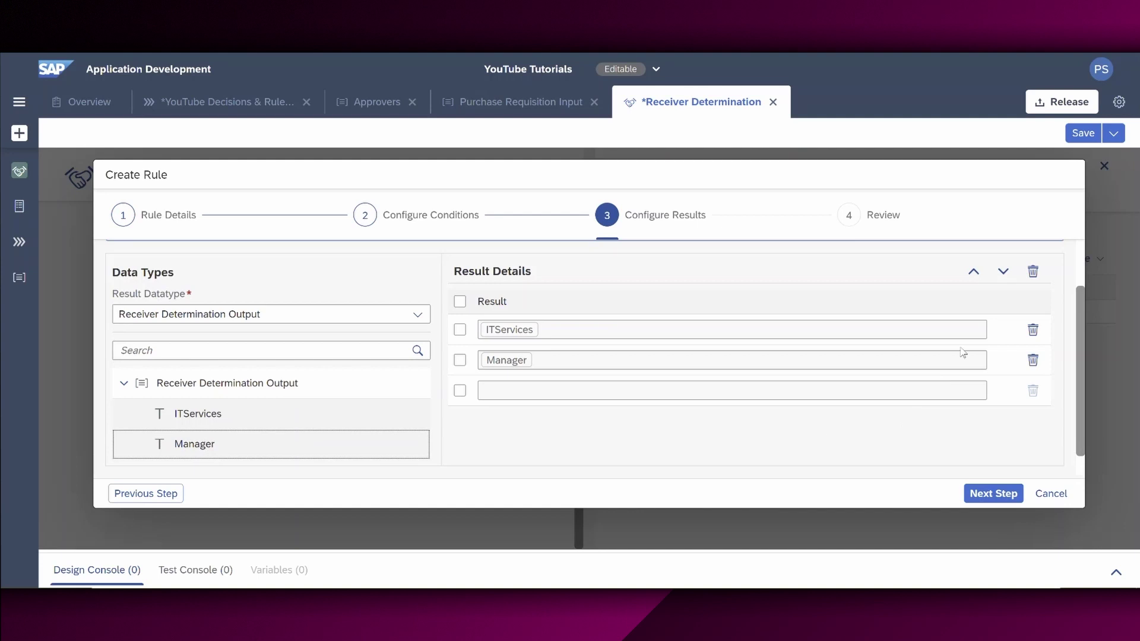
click(459, 360)
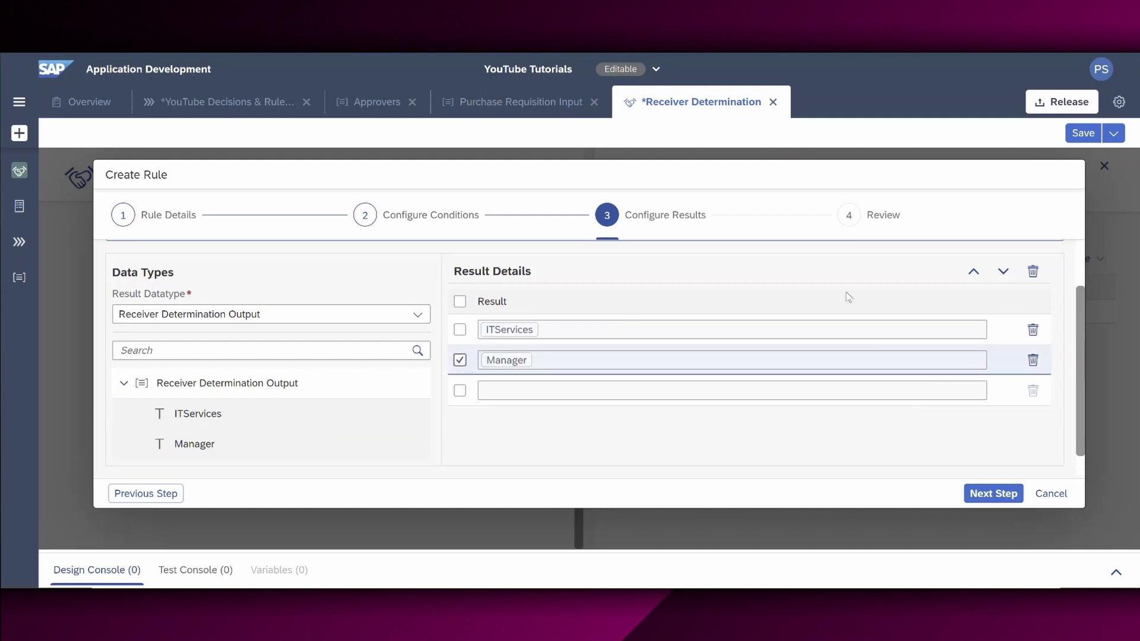
click(975, 274)
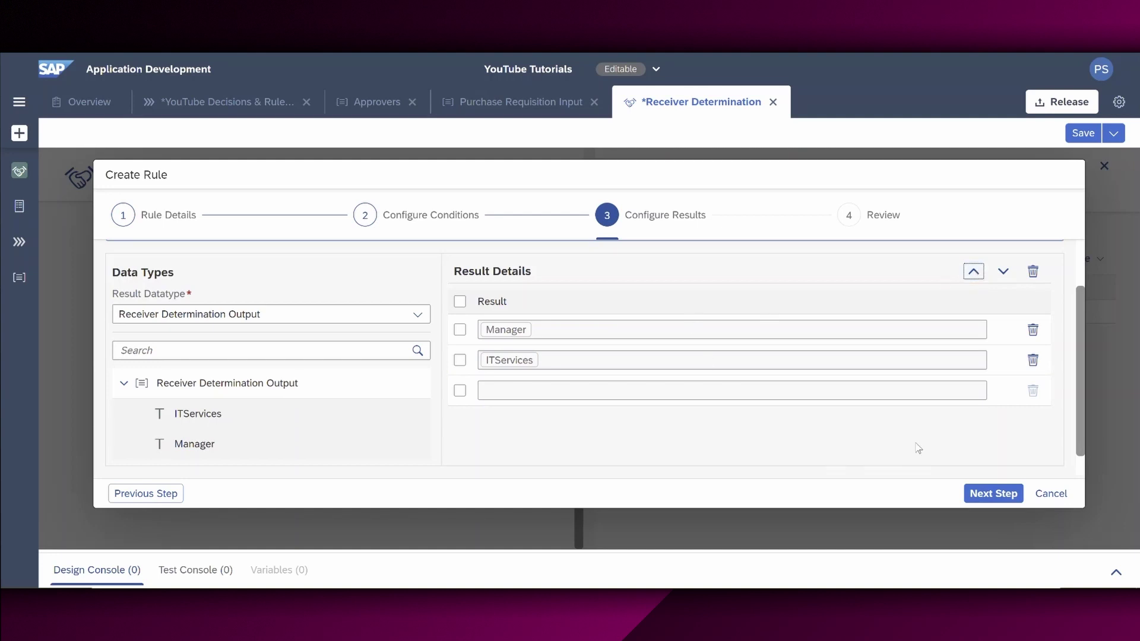
Review the rule's three conditions and two results and create it
click(983, 493)
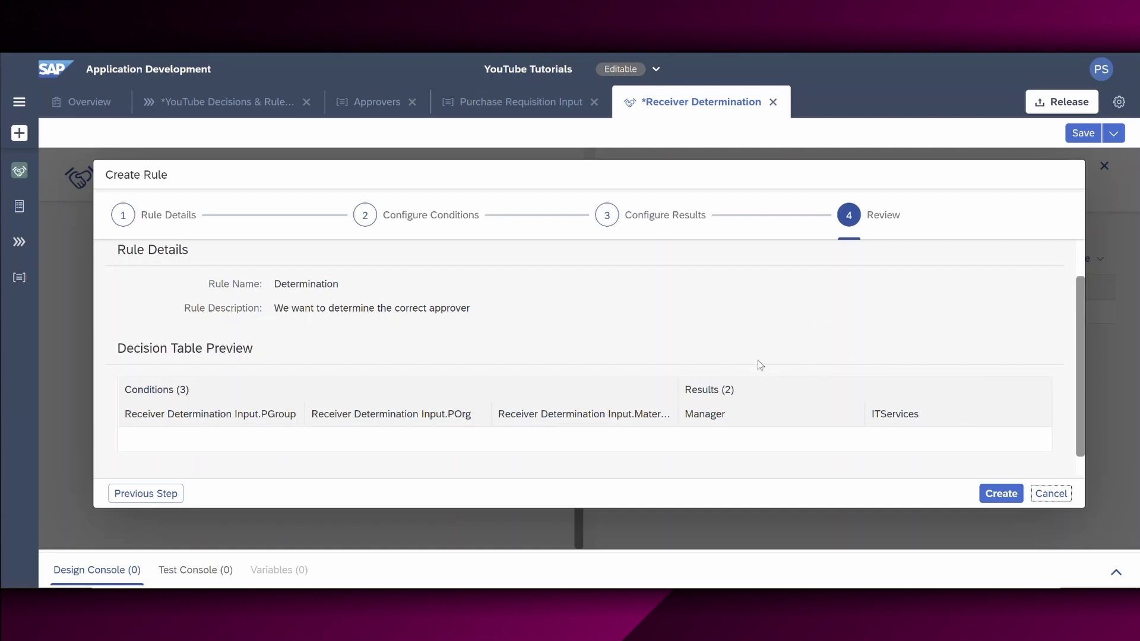
scroll(760, 365, down, 1)
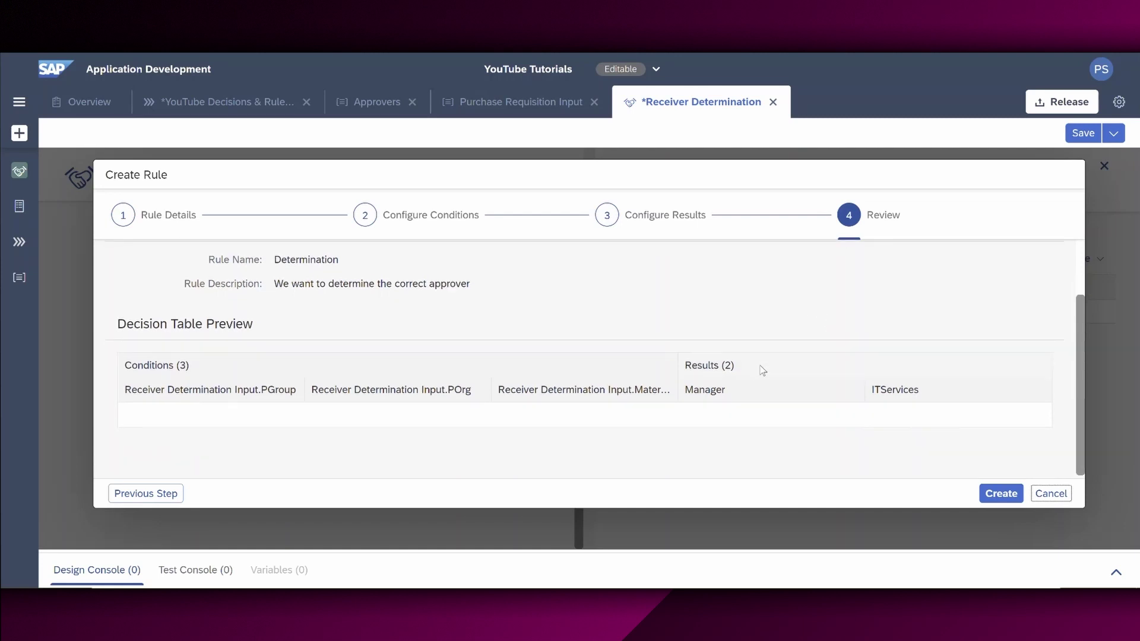
click(1001, 495)
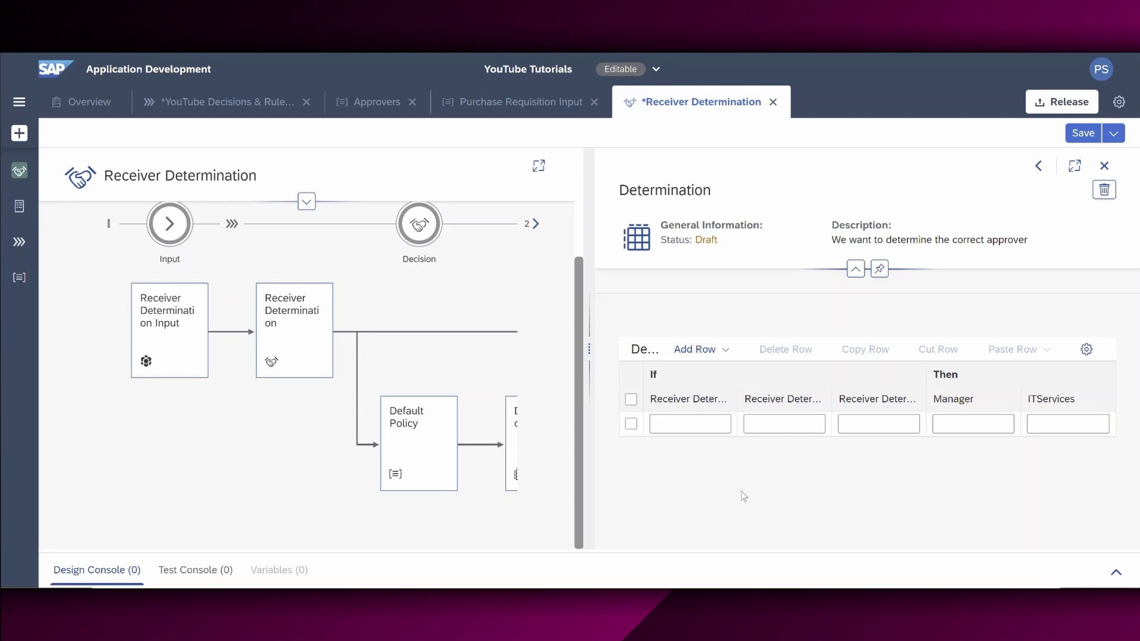
Enter '0001' as both the PGroup and POrg condition values of the first rule
click(674, 425)
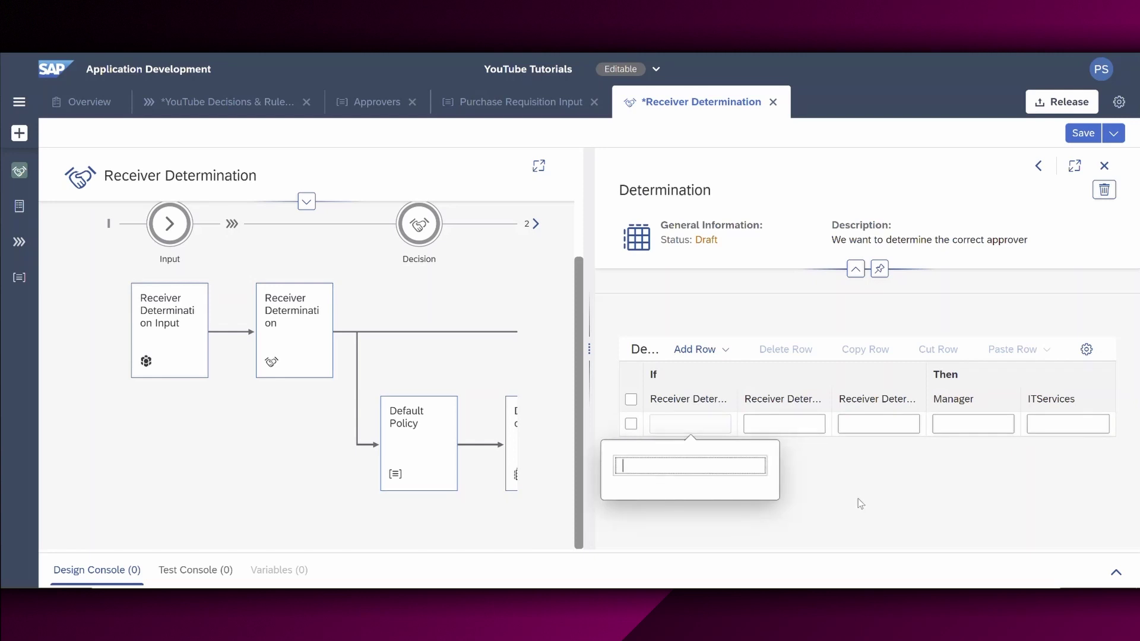
text('0001')
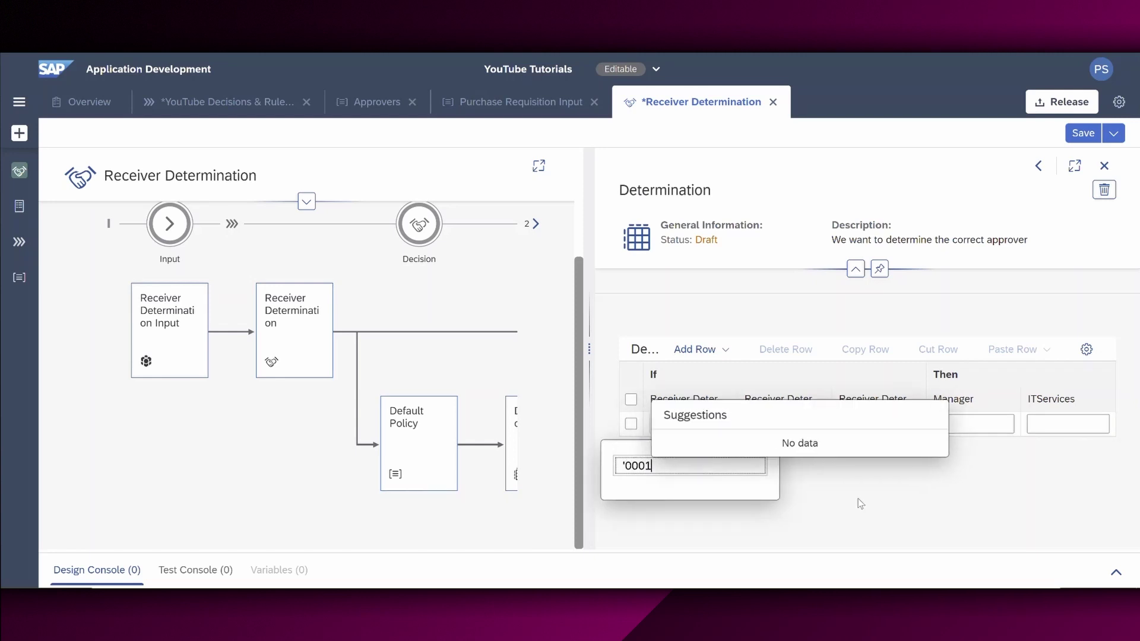
click(788, 425)
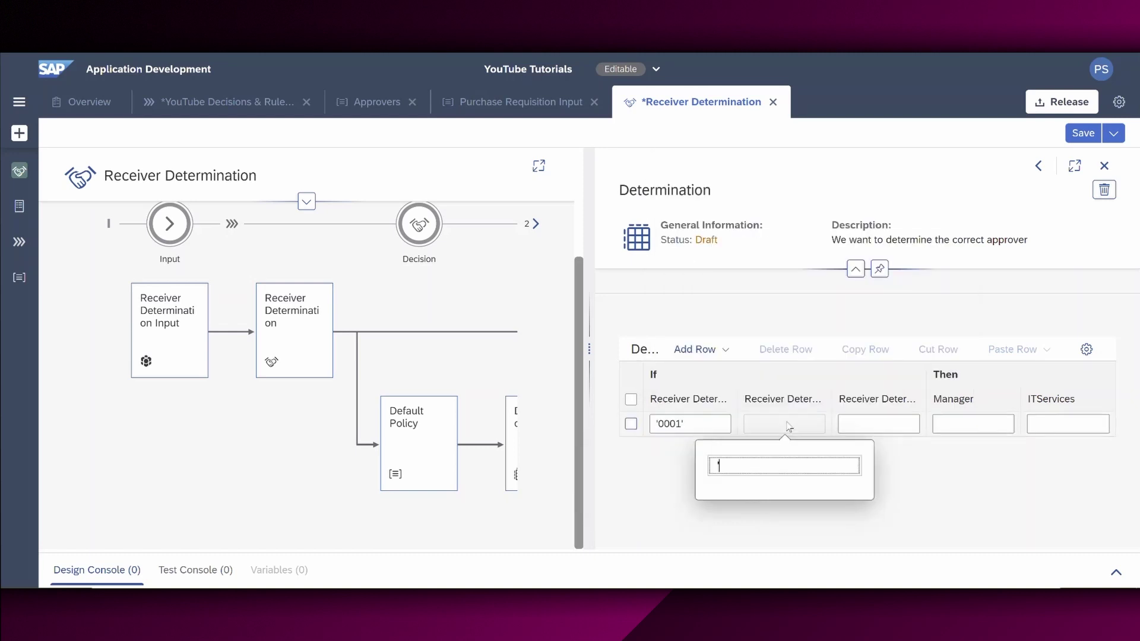
text('0001')
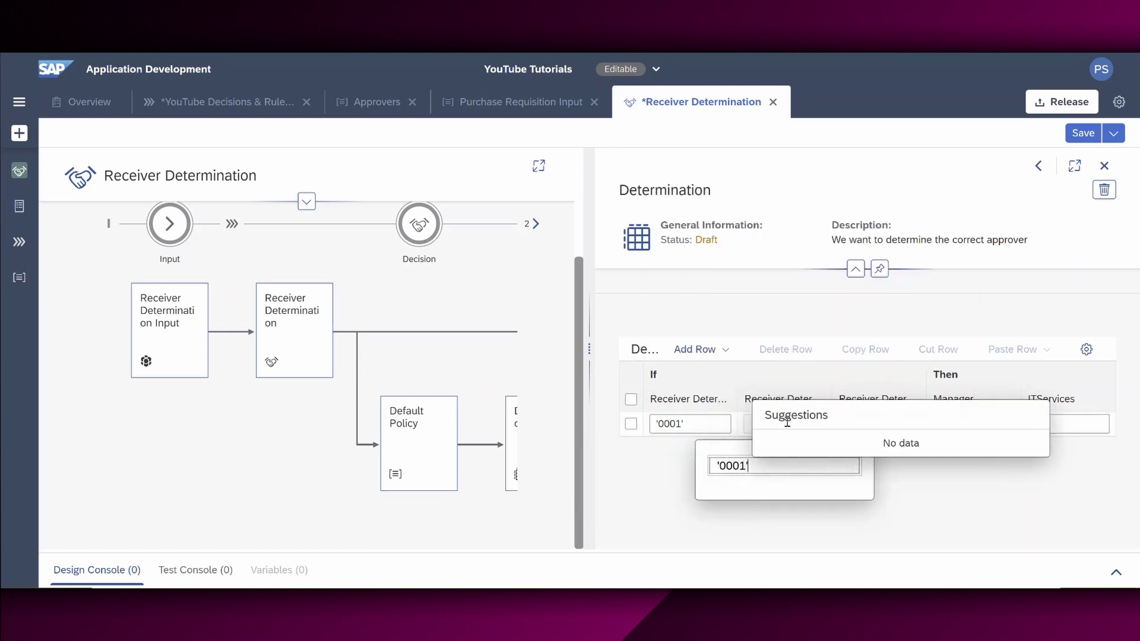
click(923, 513)
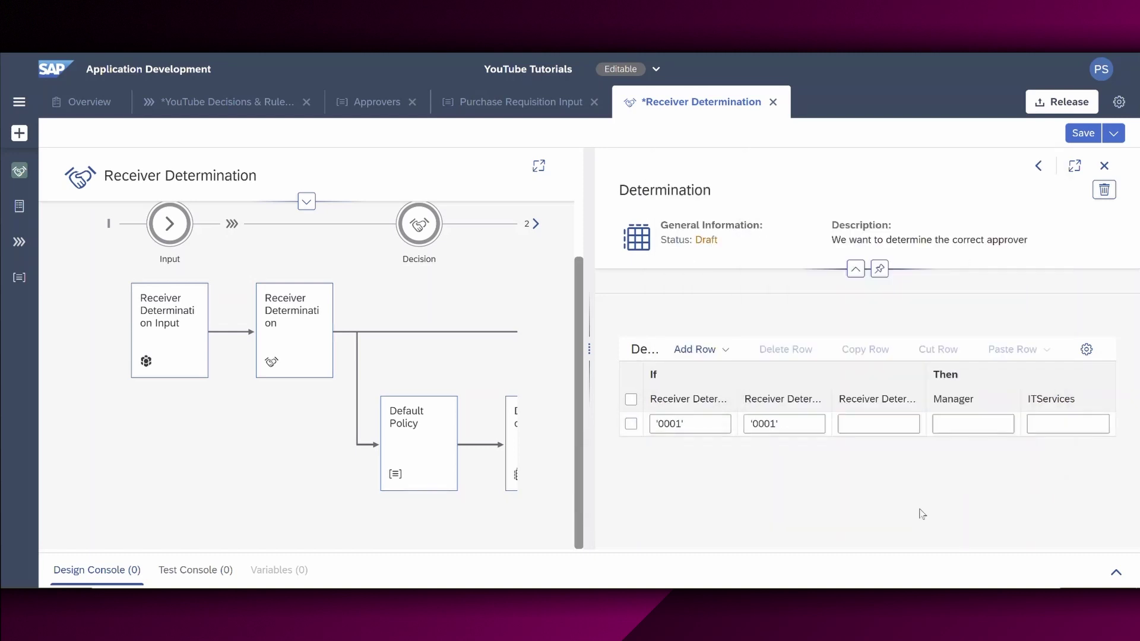
Set the rule's material condition to 'Notebook' and fill in the Manager and ITServices approver e-mails
click(878, 424)
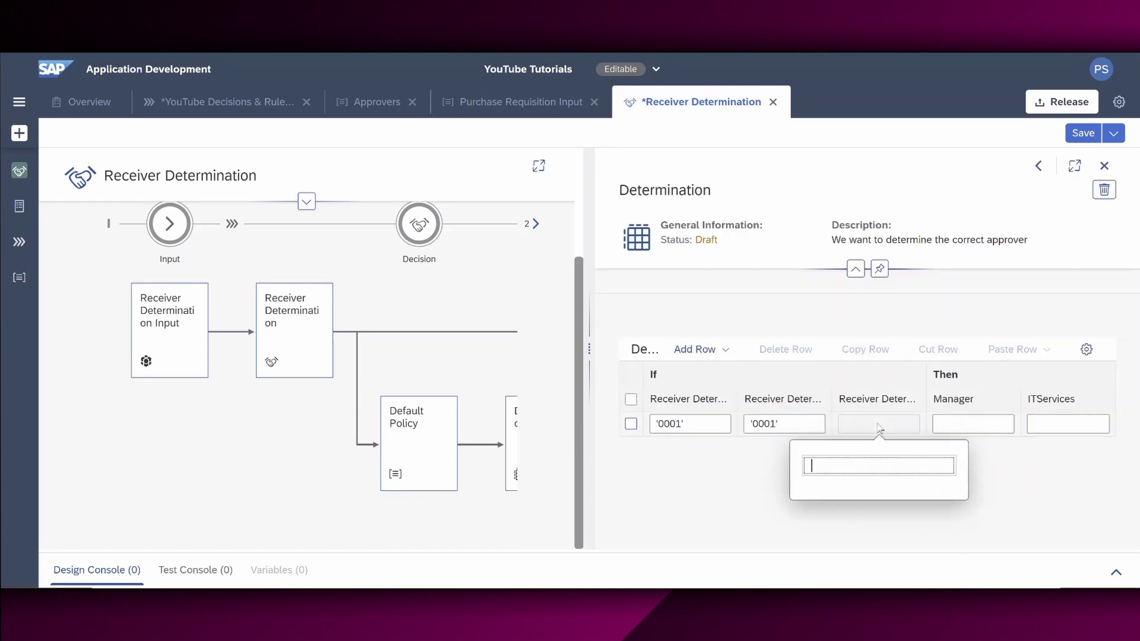
click(878, 424)
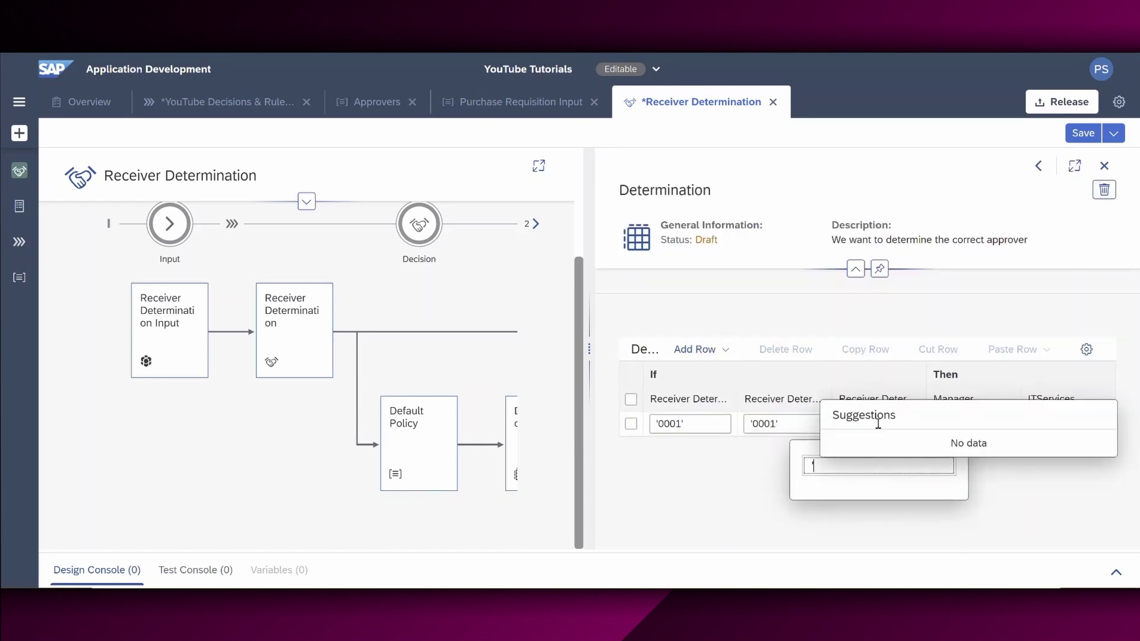
text('Notebook)
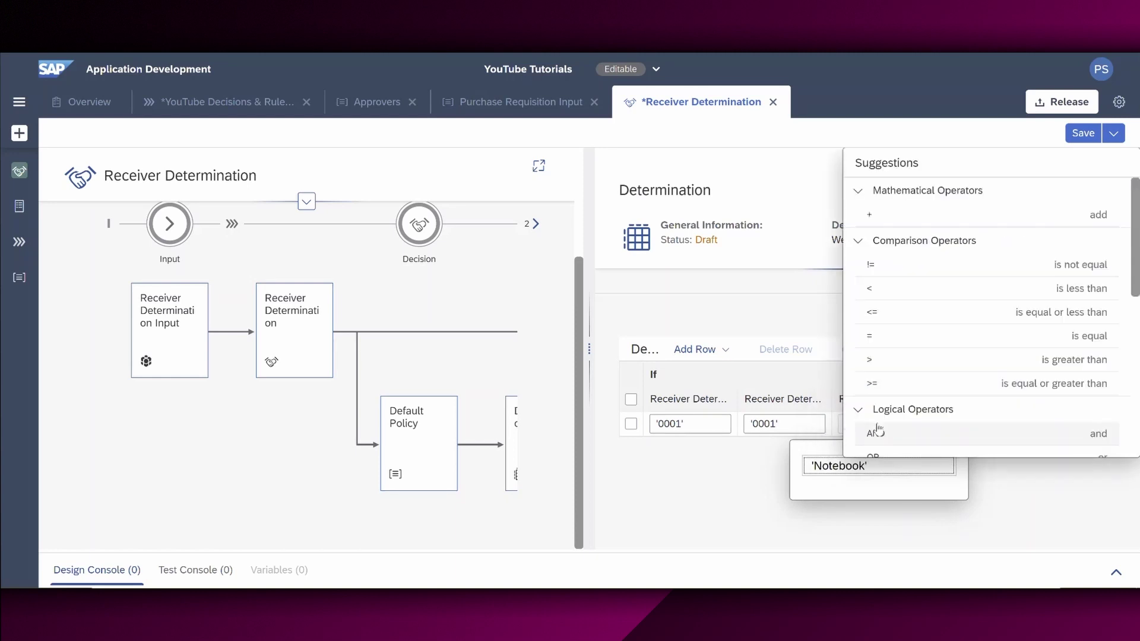
click(1023, 509)
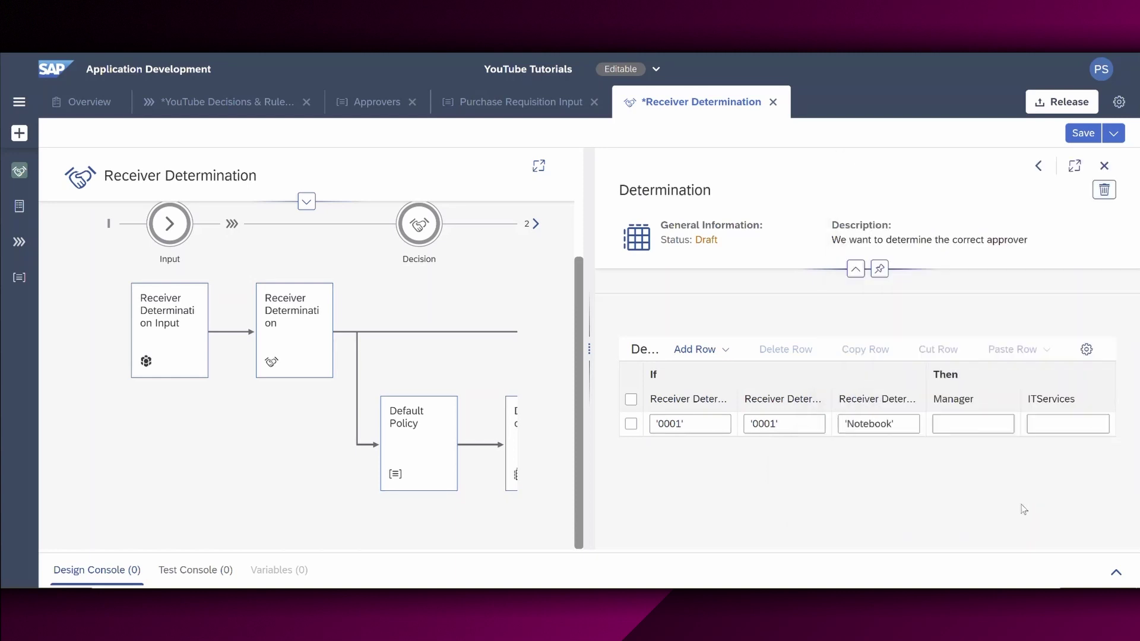
click(980, 424)
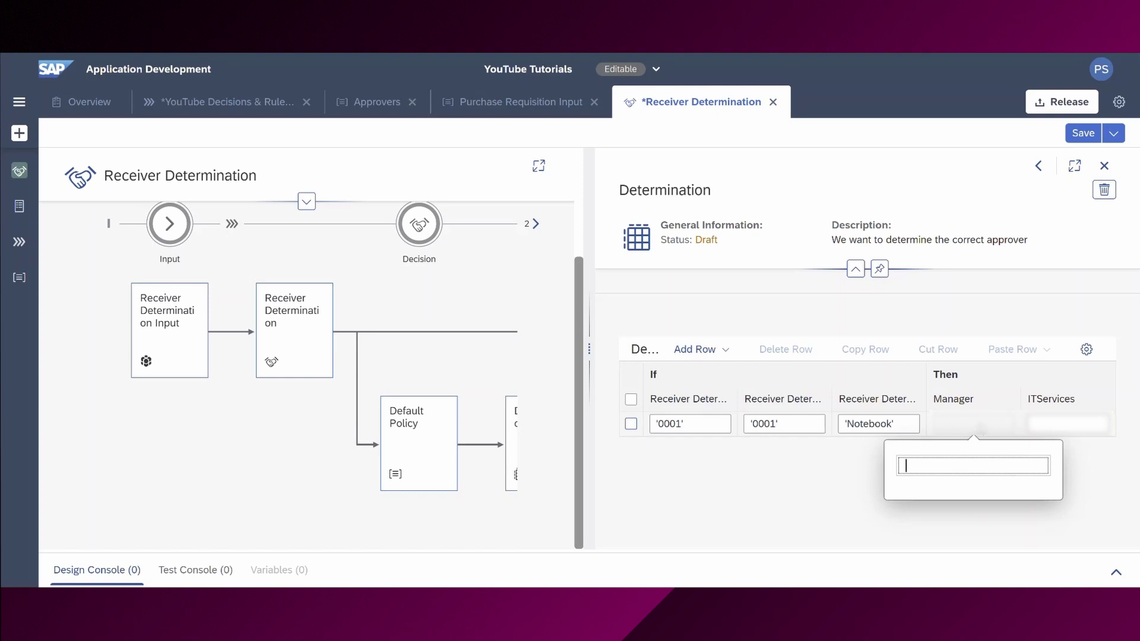
click(841, 504)
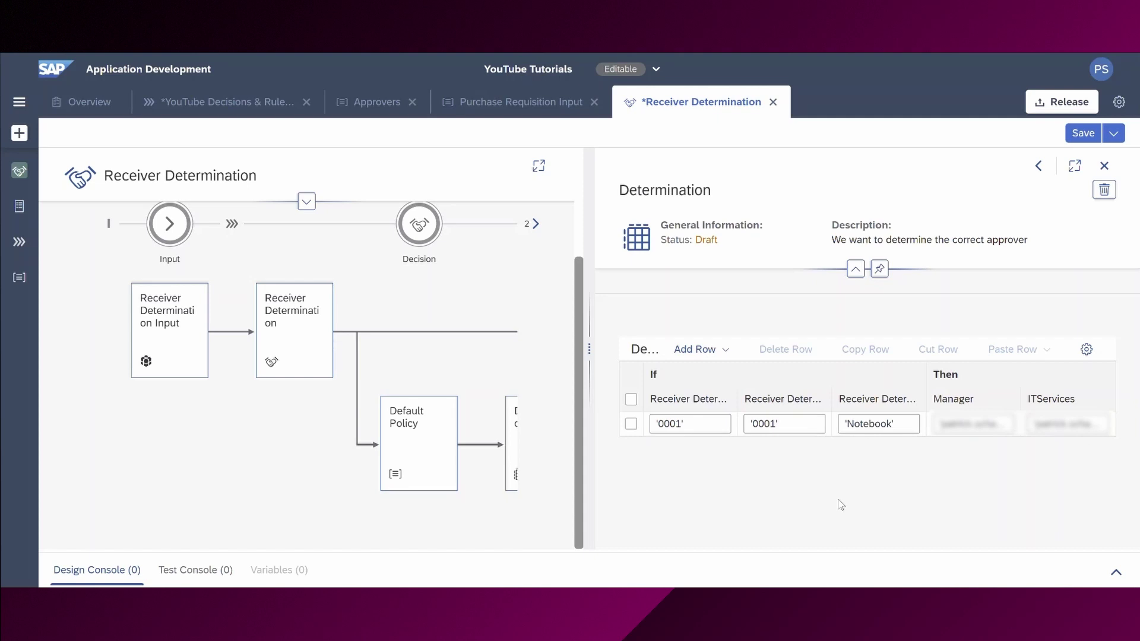
Insert a new first rule with 'Mobile phone' as its material condition
click(724, 350)
click(704, 373)
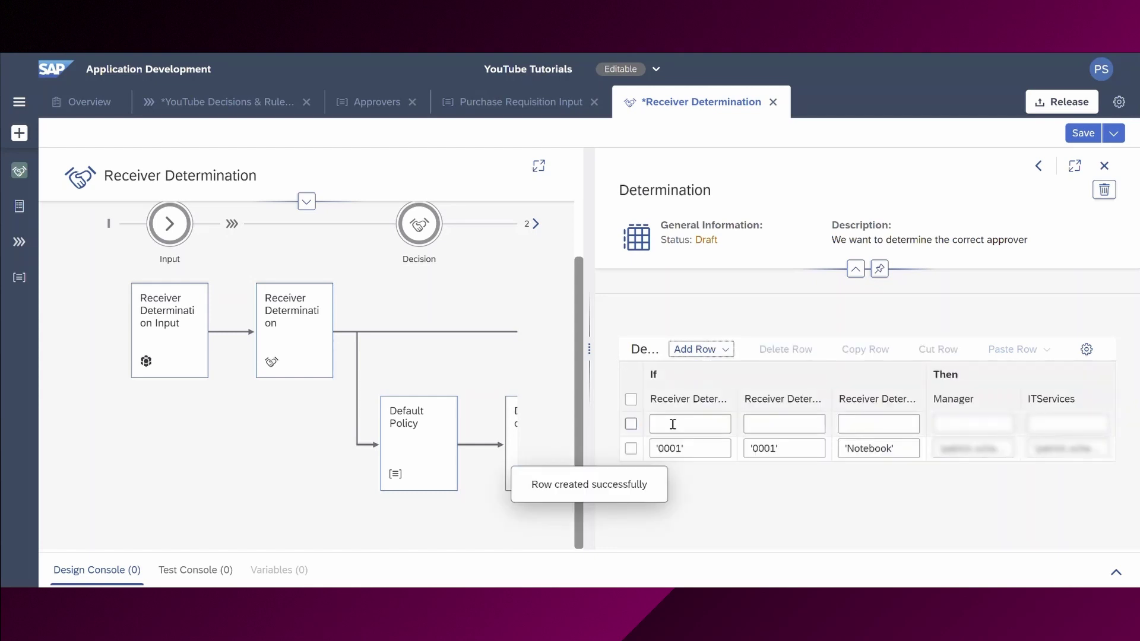
click(673, 425)
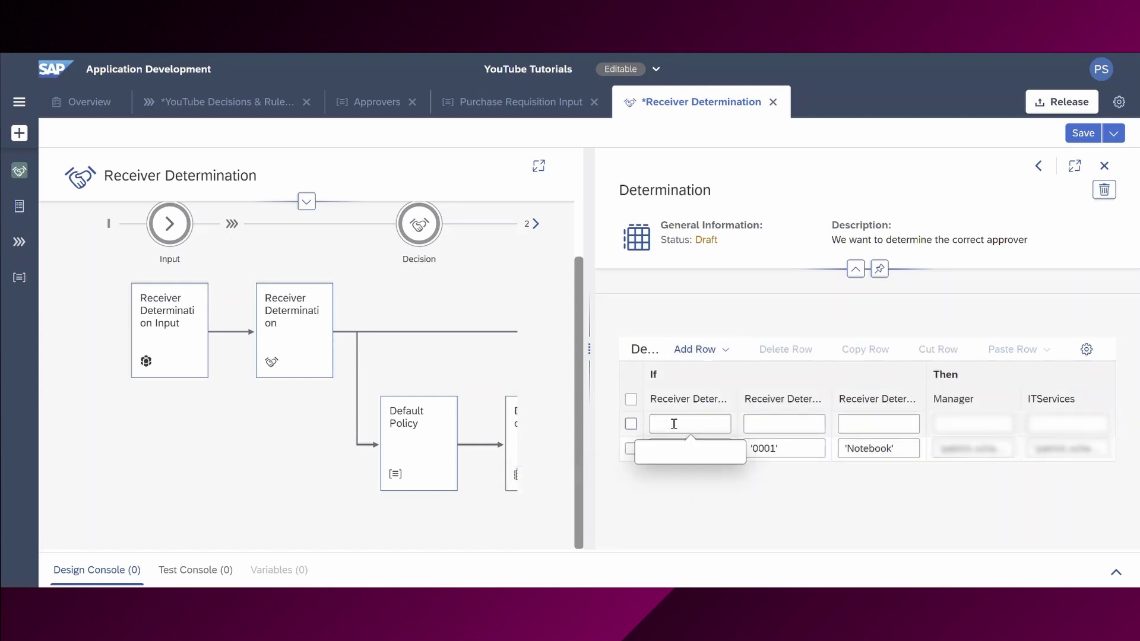
click(858, 425)
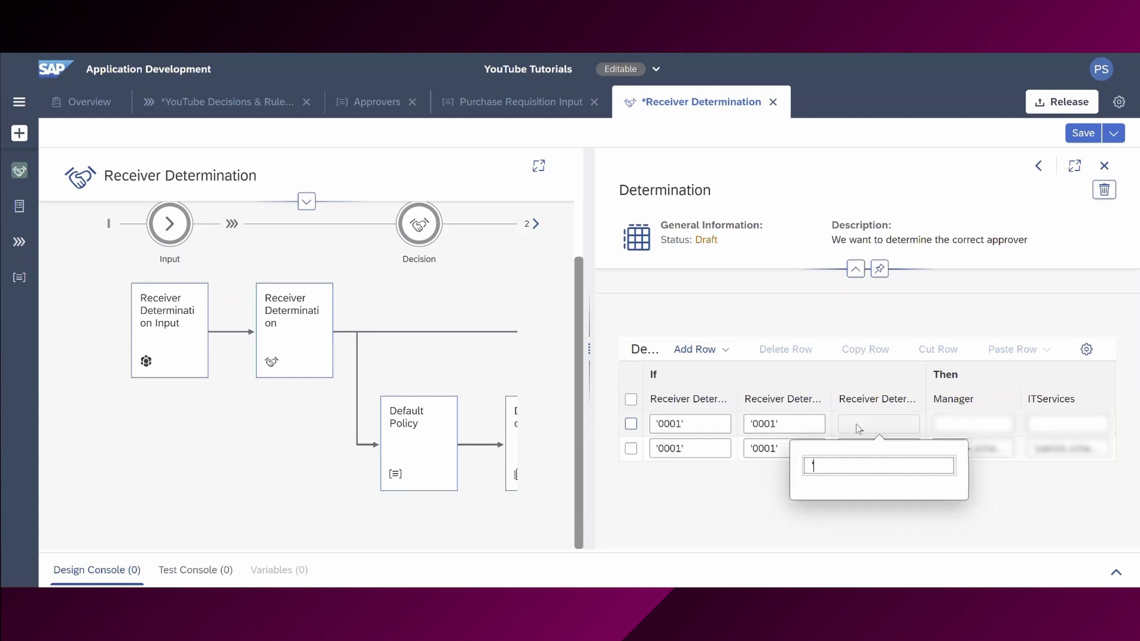
text('Mon)
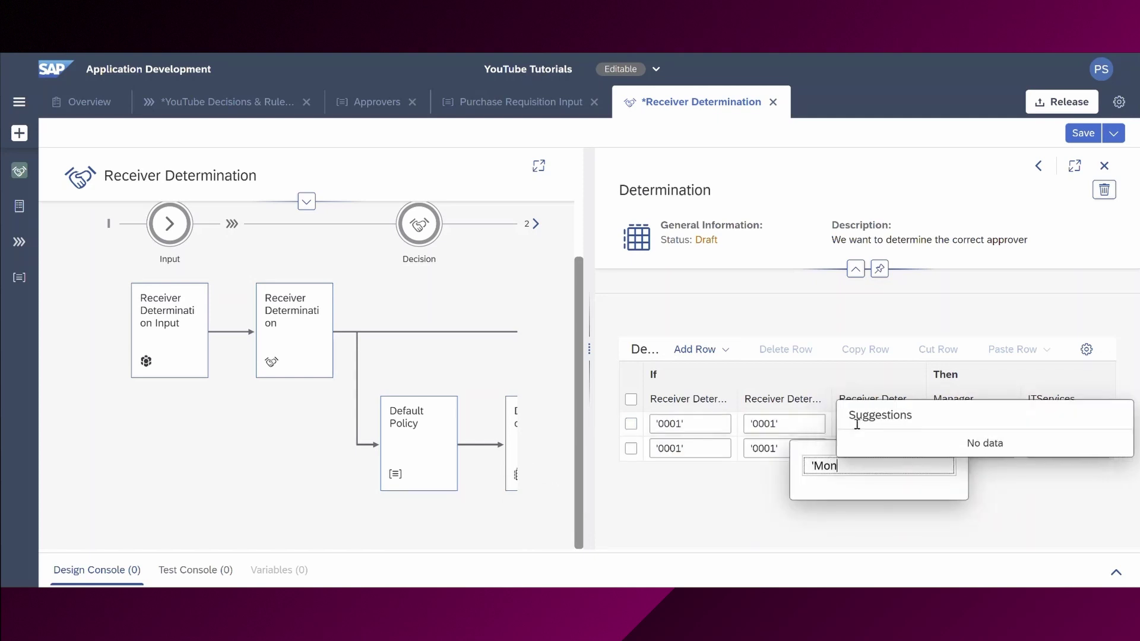
key(BackSpace)
text(bile phones)
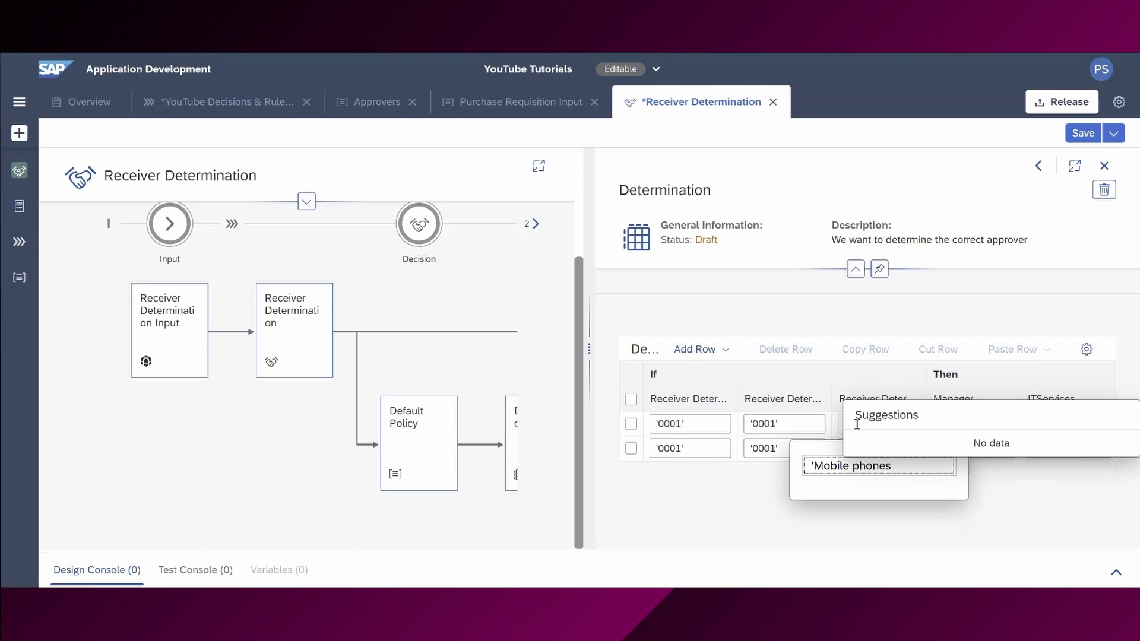
key(BackSpace)
text(')
click(772, 525)
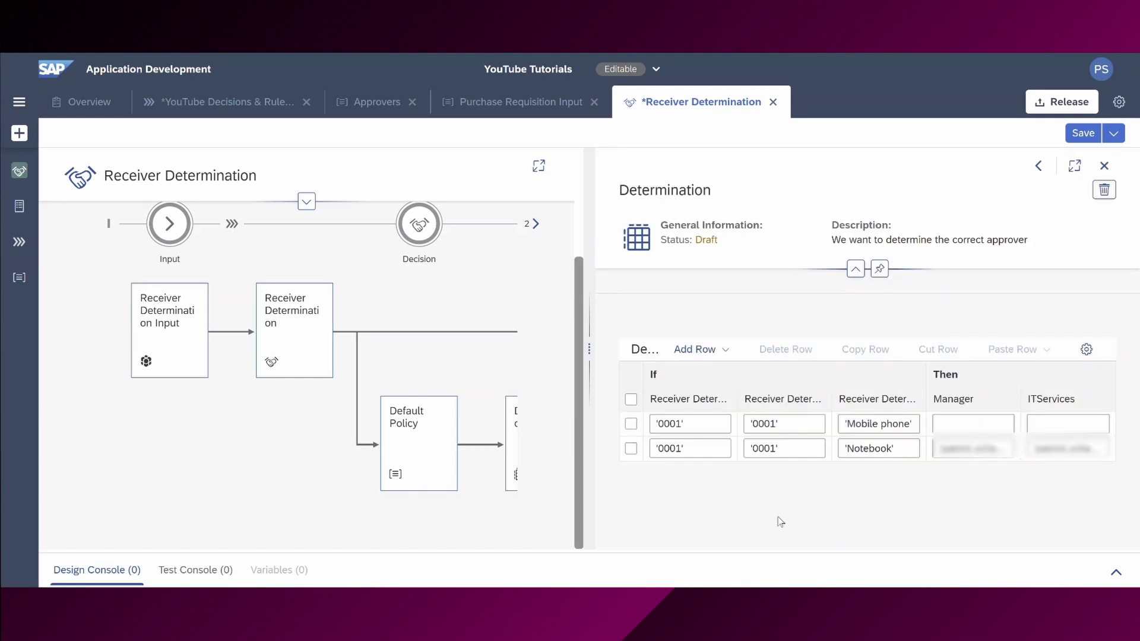
Paste the manager's e-mail as the new rule's Manager approver and save Receiver Determination
click(957, 425)
key(ctrl+v)
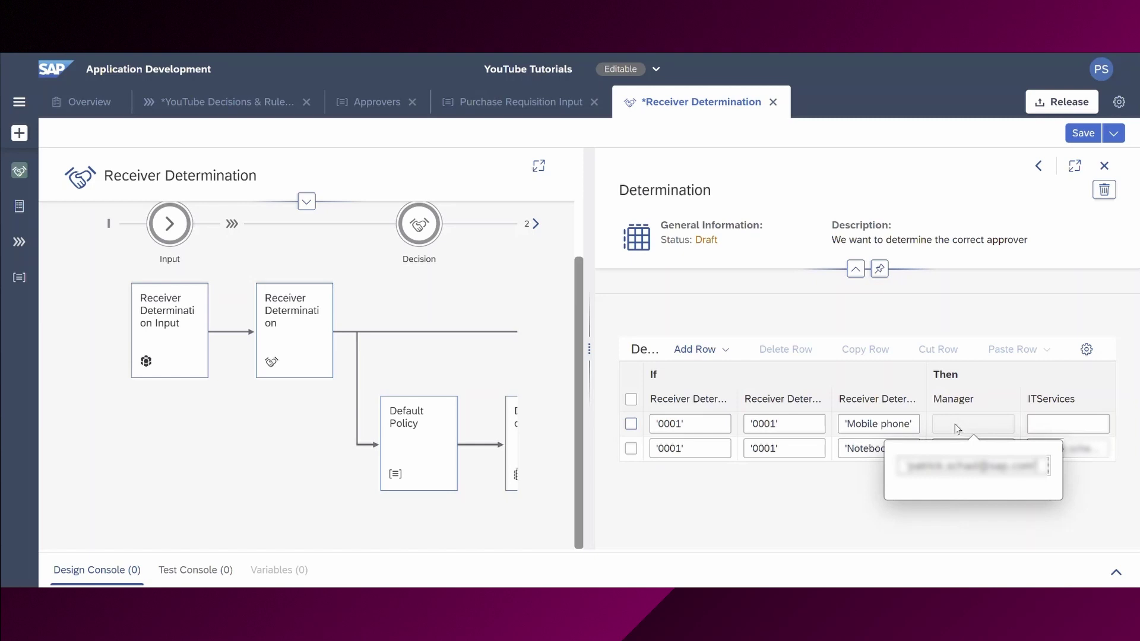
click(820, 497)
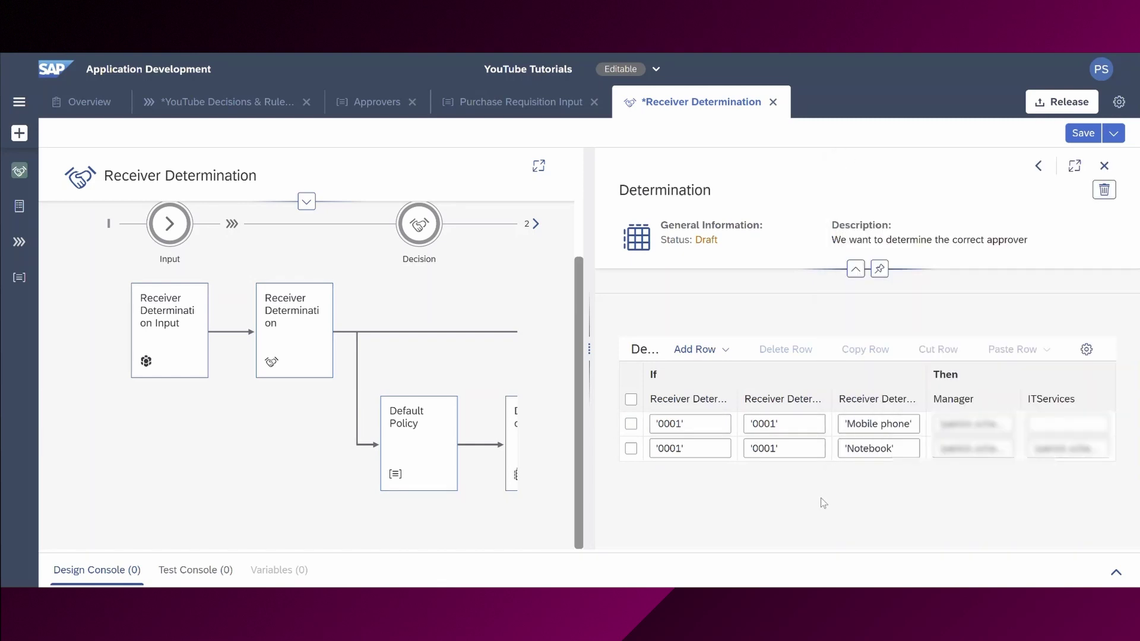
click(1082, 135)
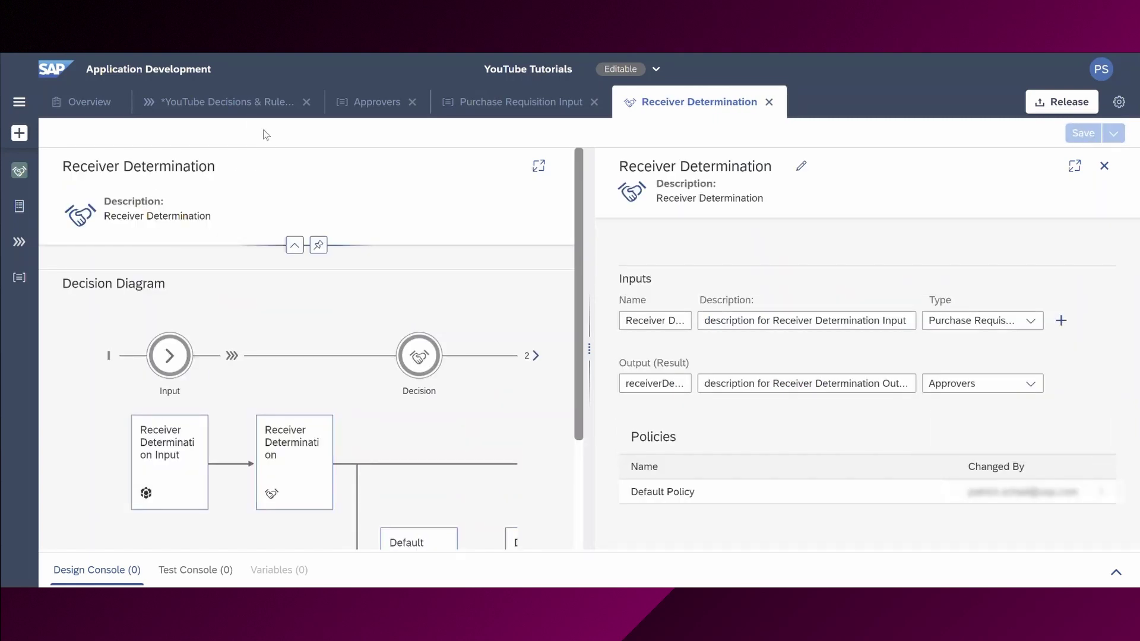
Return to the YouTube Decisions & Rules Tutorial process canvas
click(238, 110)
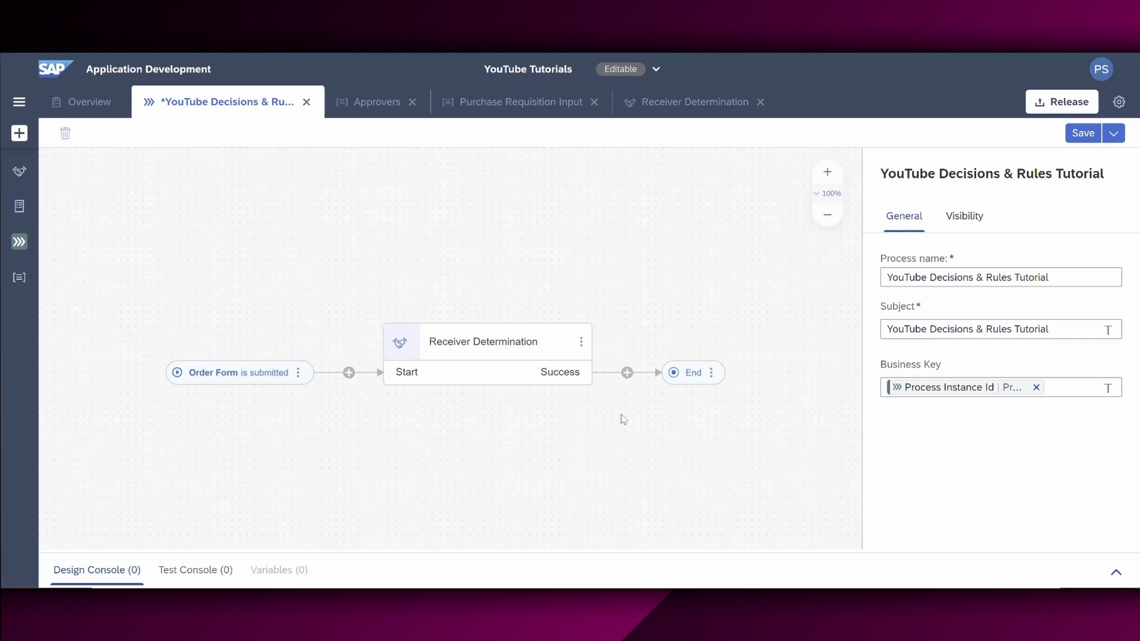
Insert a Condition control after Receiver Determination
click(627, 374)
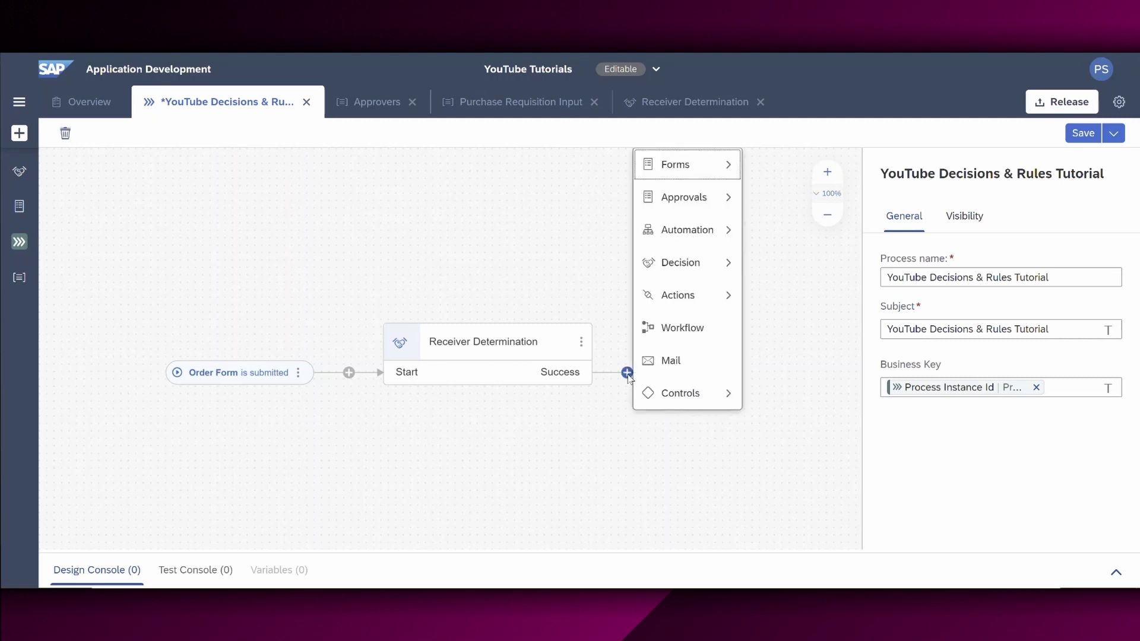
mouse_move(682, 394)
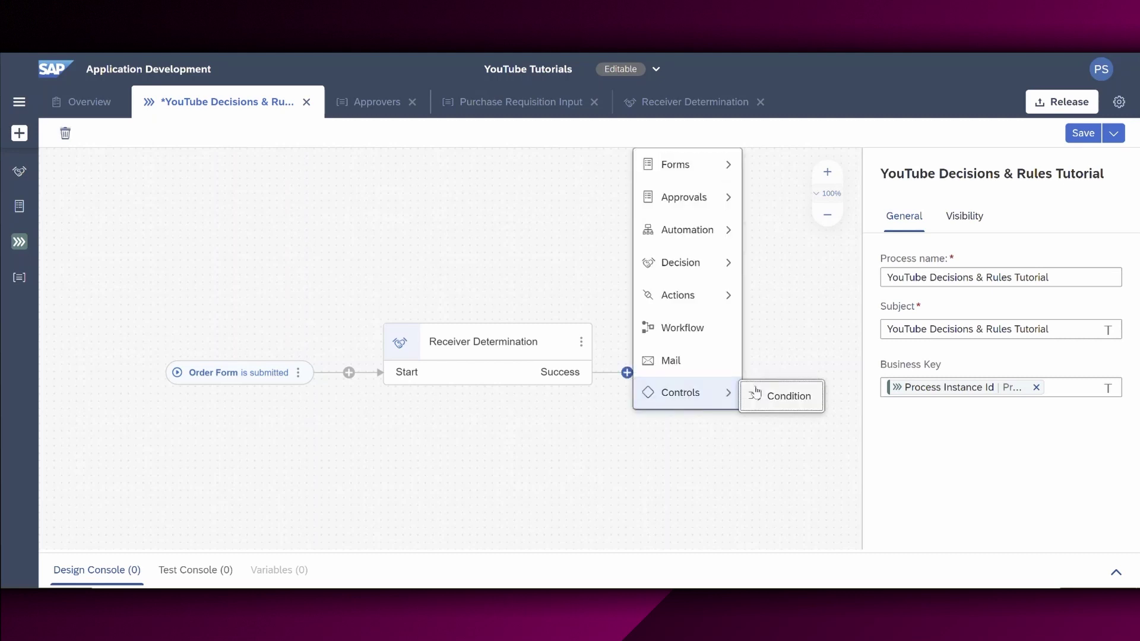
click(772, 398)
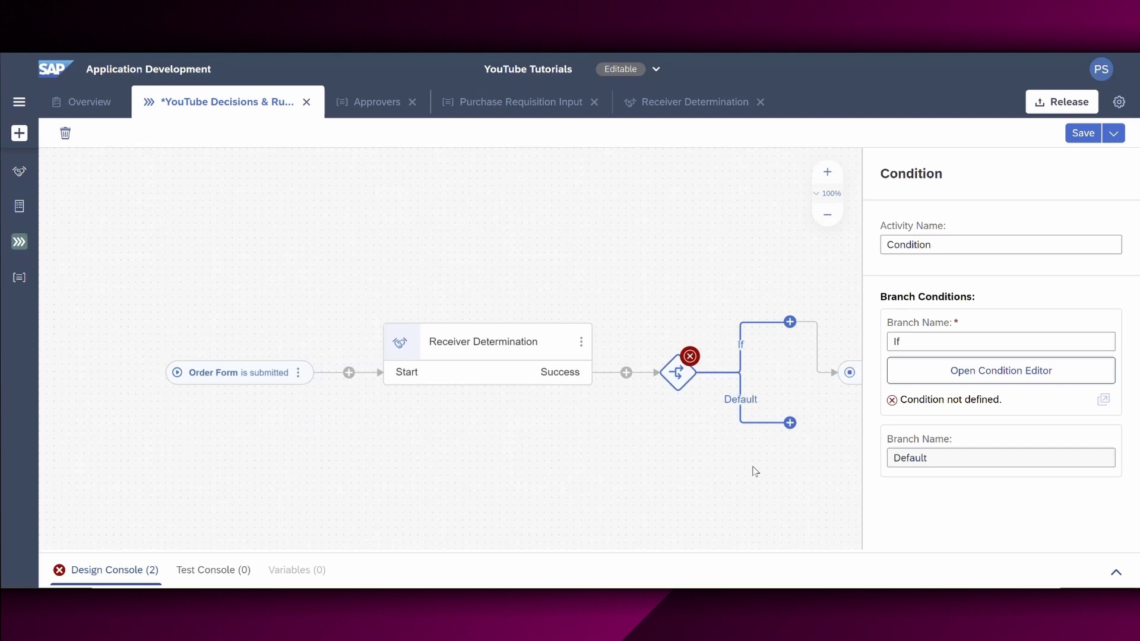
drag(753, 471, 459, 436)
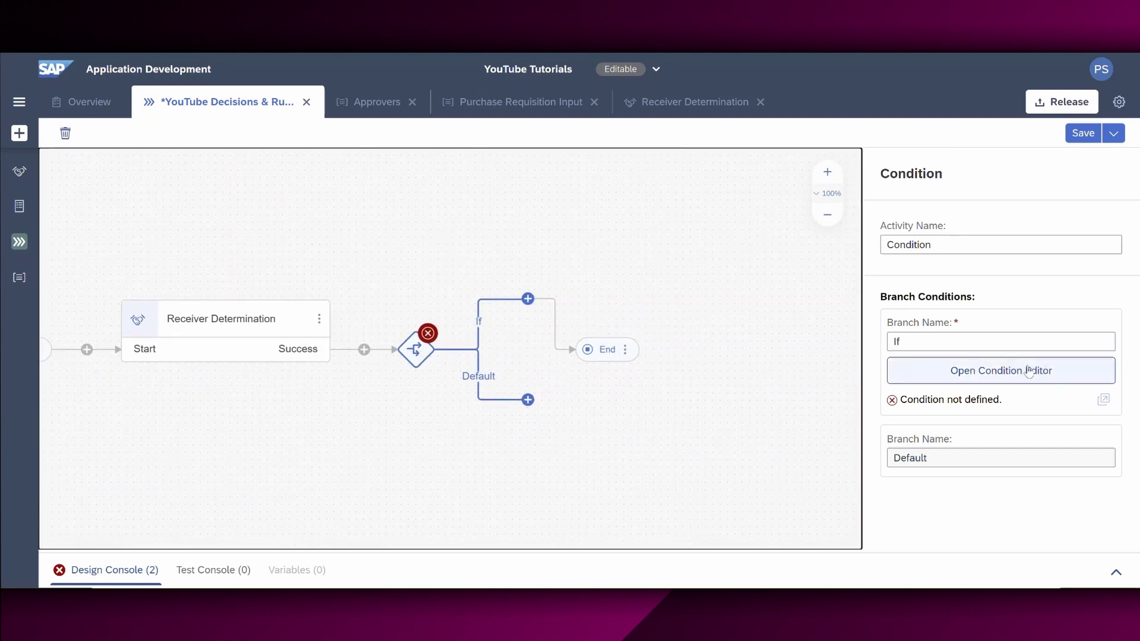
Make the If branch check that the Order Form's Material is equal to 'Notebook'
click(1007, 371)
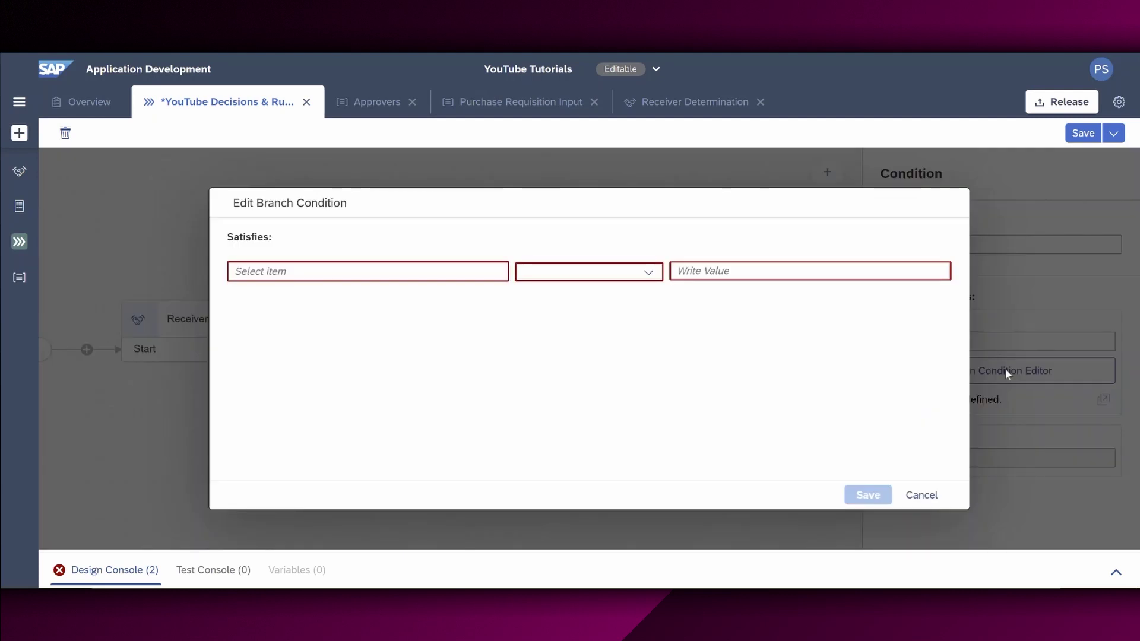
click(268, 273)
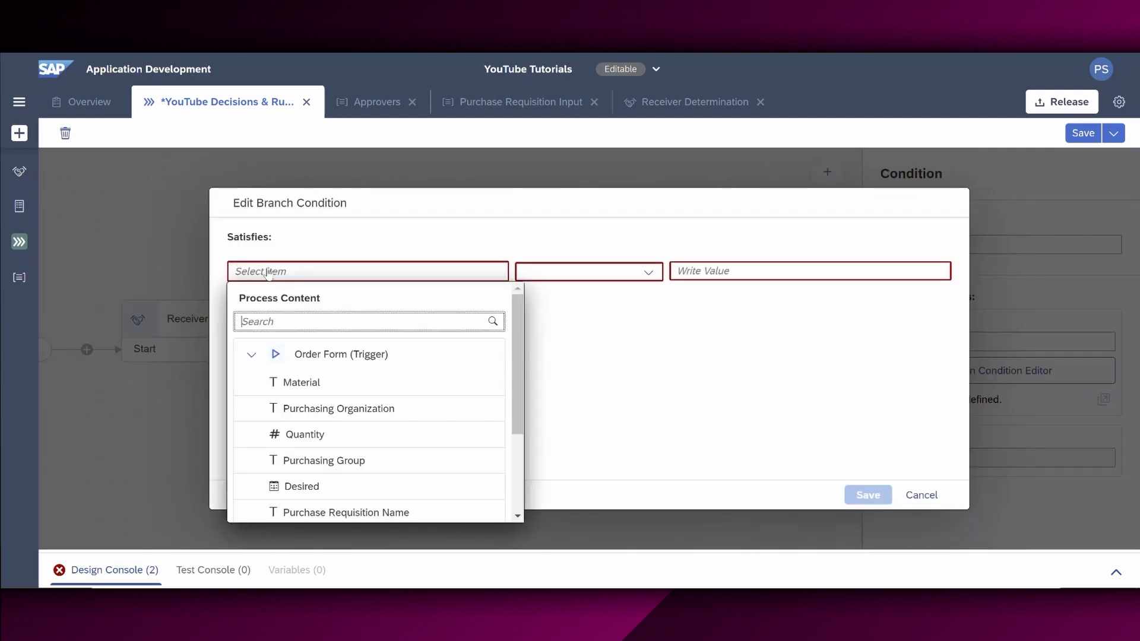
click(296, 384)
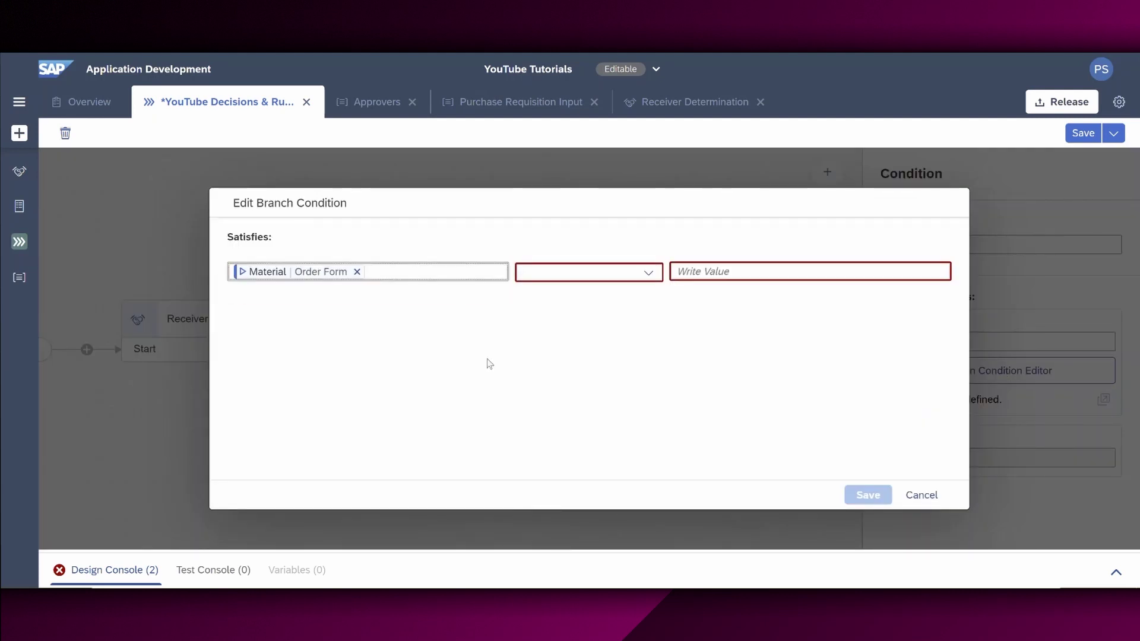
click(633, 280)
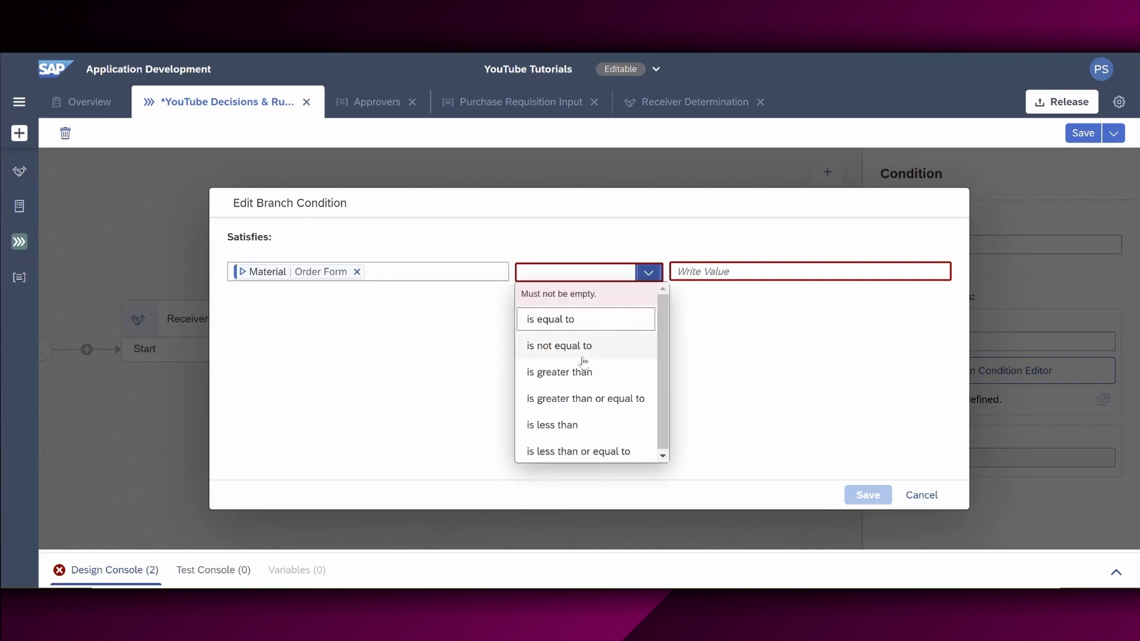
click(582, 320)
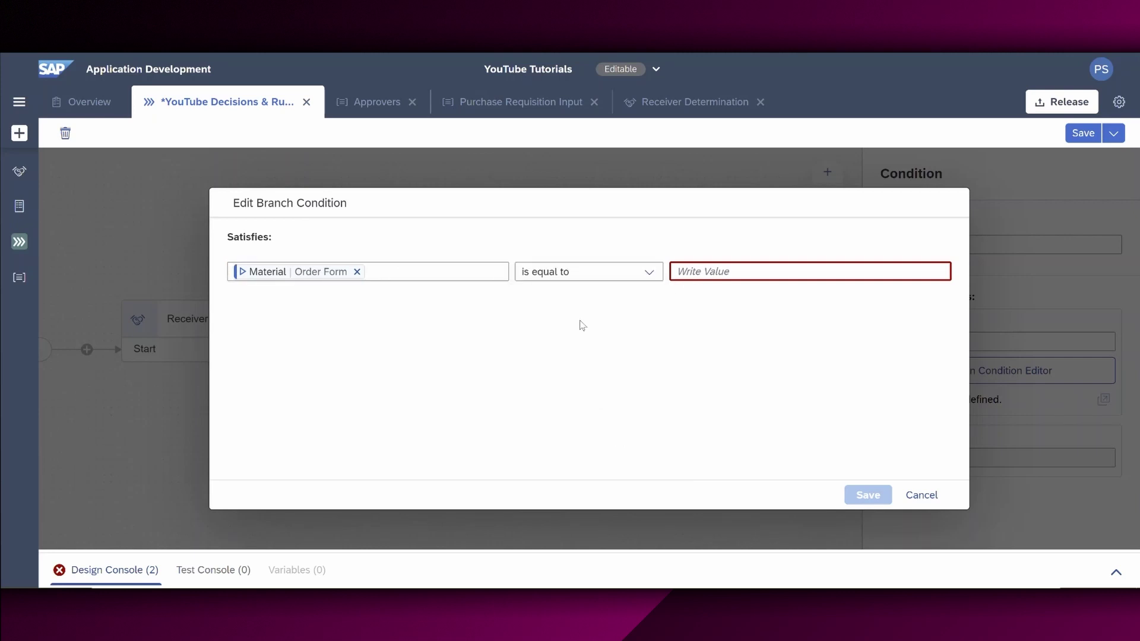
click(755, 272)
text(Notebook)
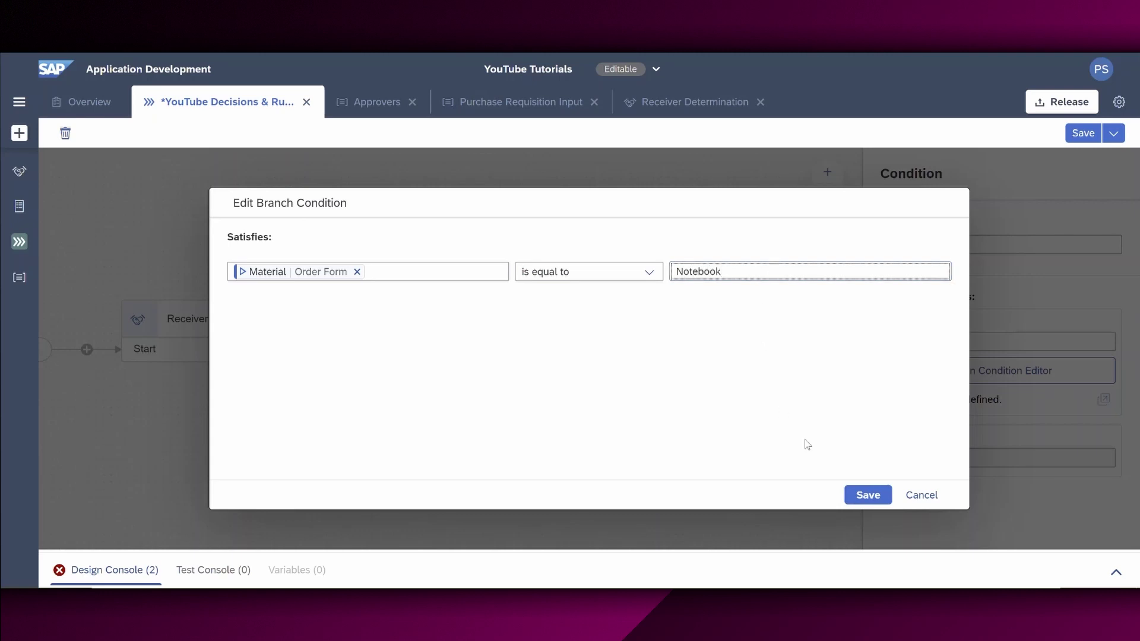
click(868, 495)
click(838, 478)
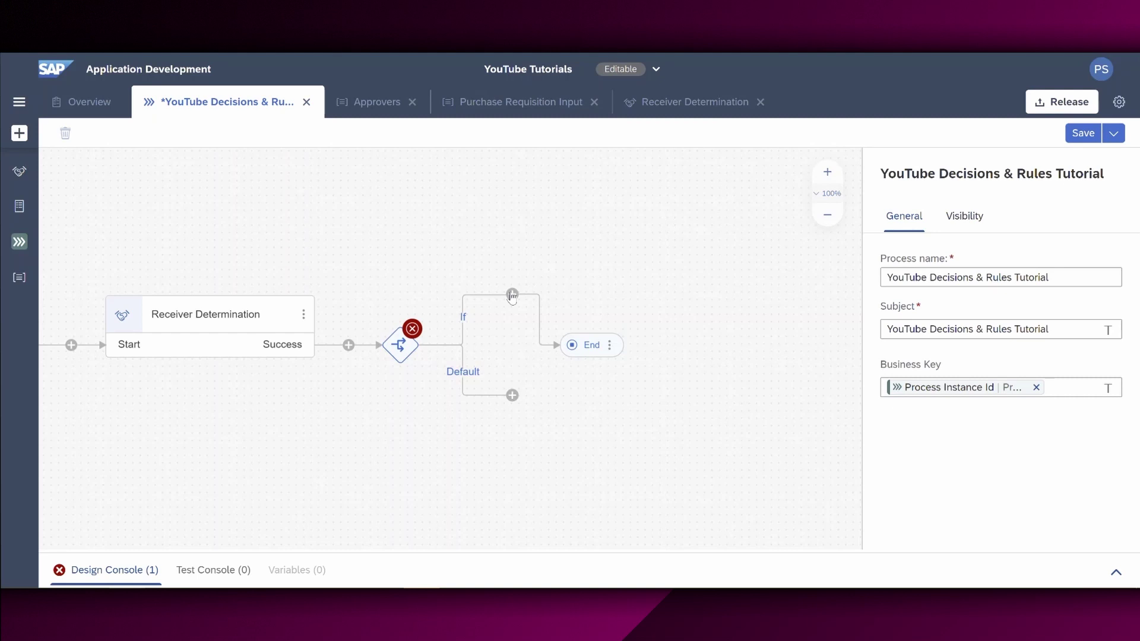
Add the Manager approval for notebook and IT services approval for notebooks steps to the If branch
click(512, 295)
mouse_move(567, 337)
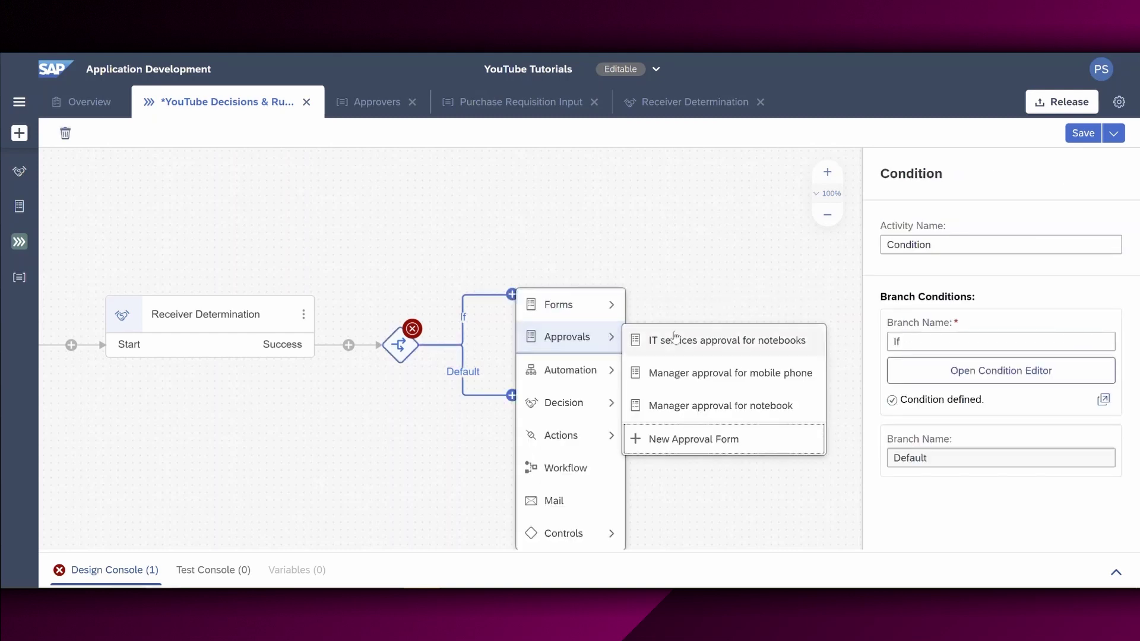
click(730, 403)
click(798, 341)
mouse_move(717, 343)
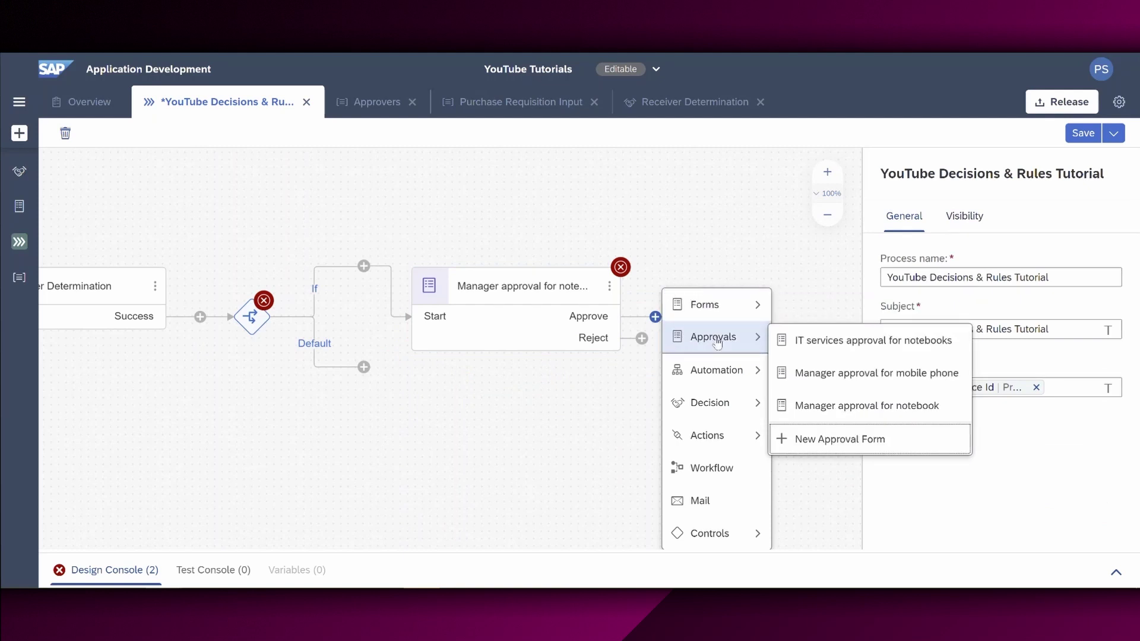
click(873, 340)
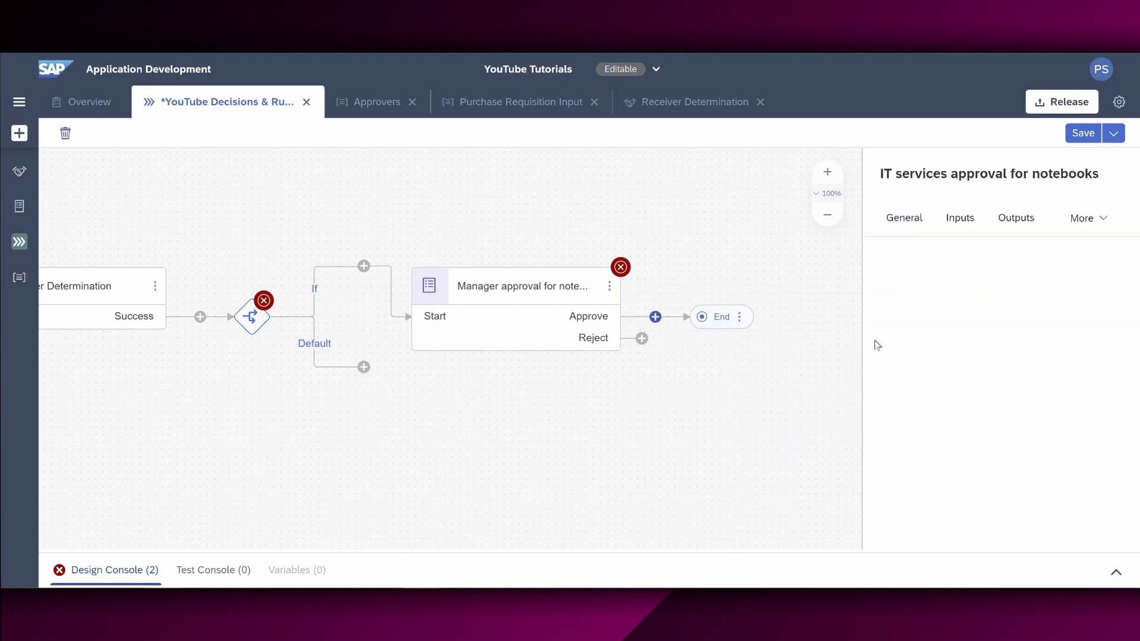
Add the Purchase Requisition action followed by the Successfully created with comments form
click(665, 318)
mouse_move(716, 435)
click(827, 435)
text(purchase)
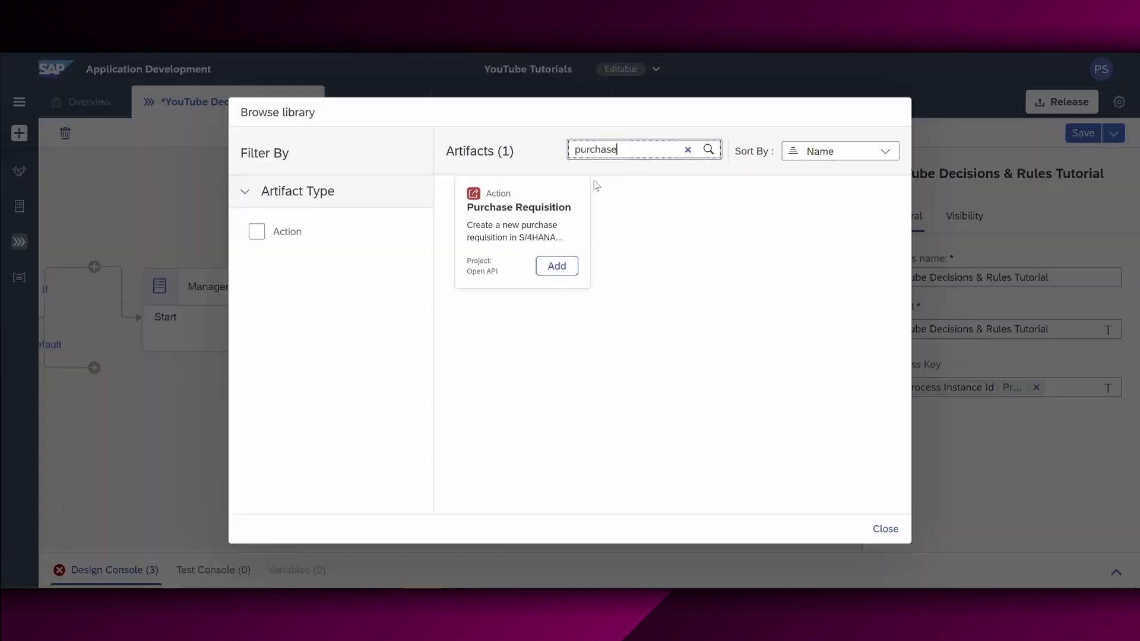
click(556, 265)
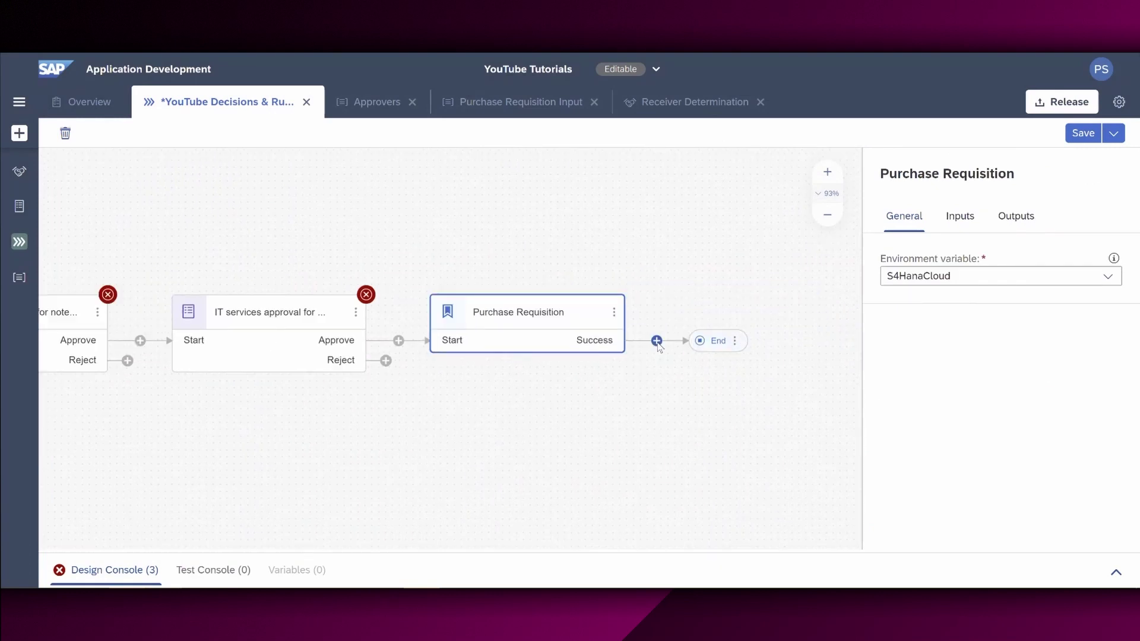
click(656, 338)
mouse_move(700, 303)
click(843, 403)
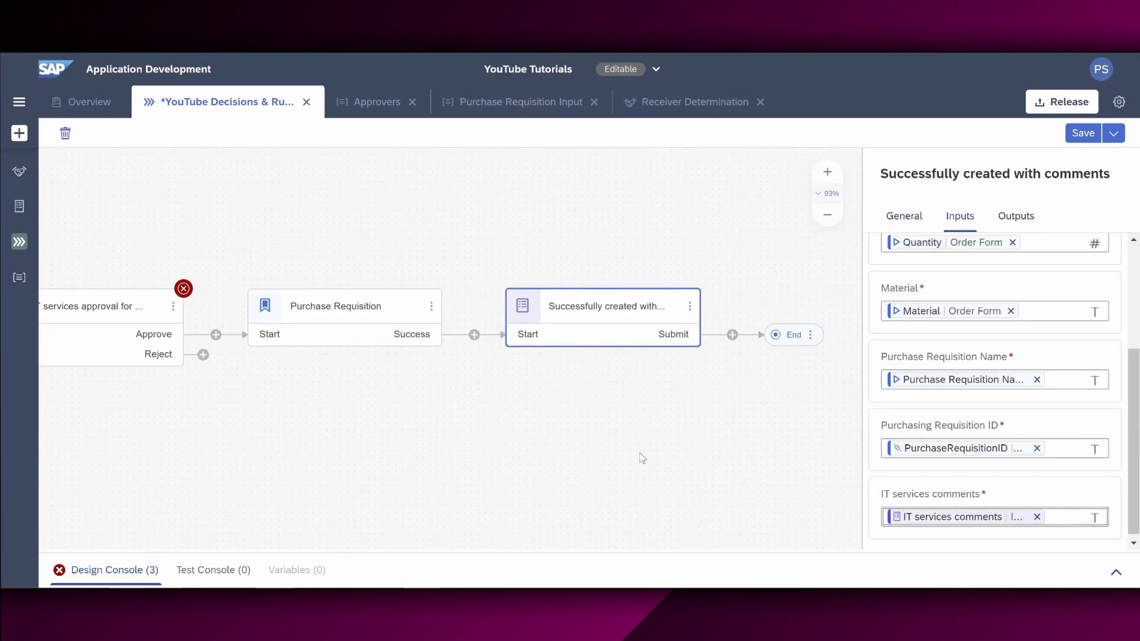
Add Approver declined and IT Services declined forms on the reject paths, both connected to End
scroll(183, 425, left, 10)
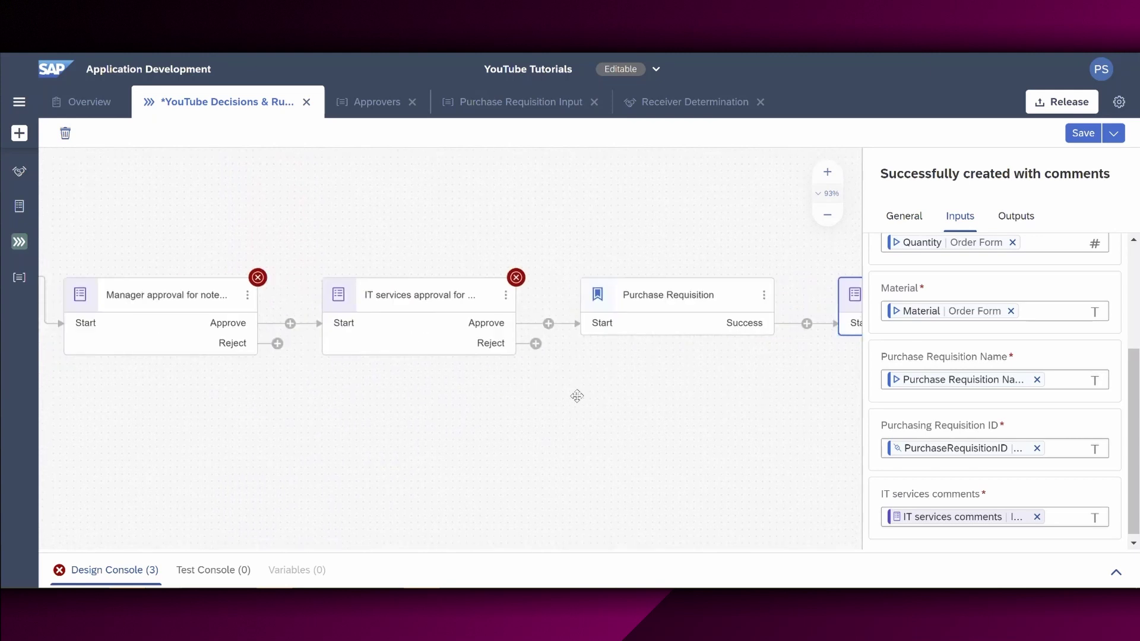
click(445, 319)
mouse_move(500, 311)
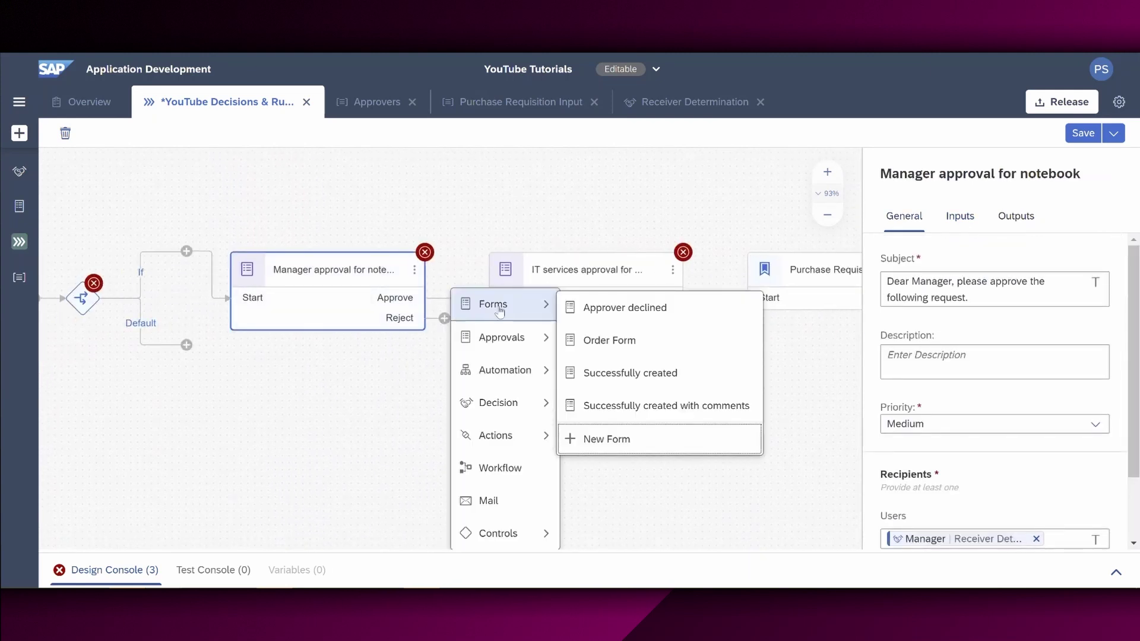
click(619, 309)
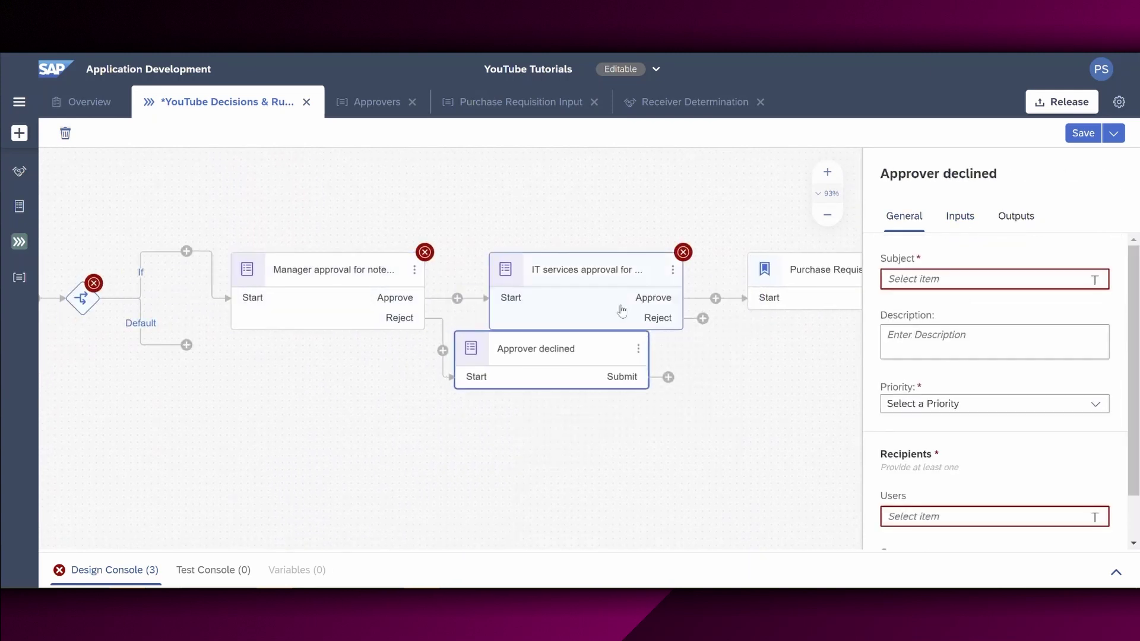
click(767, 455)
drag(177, 418, 699, 330)
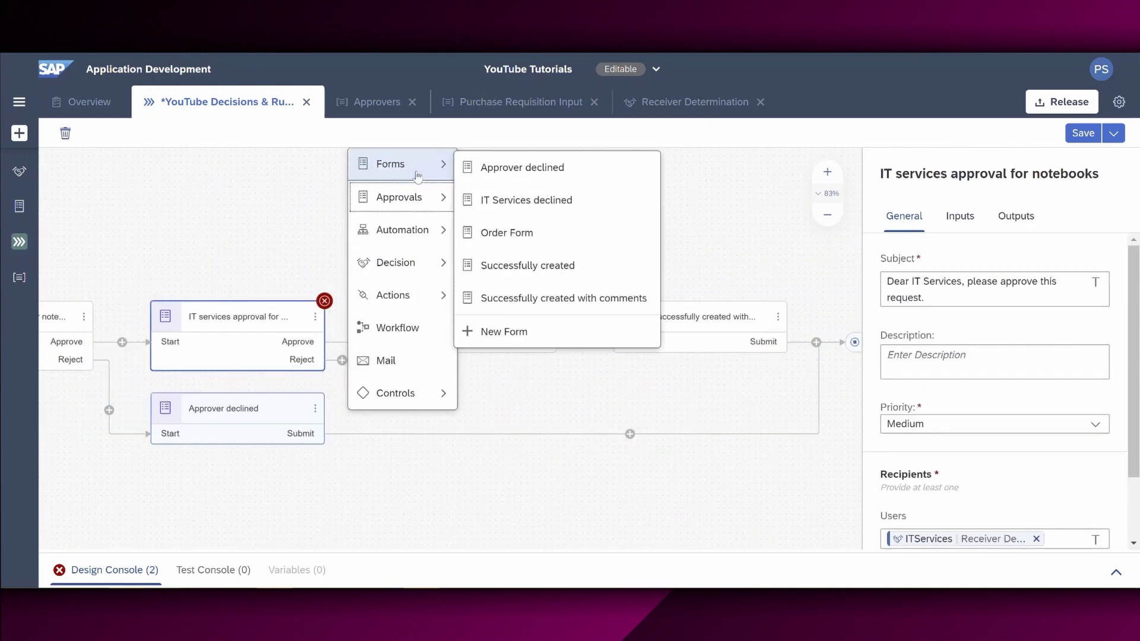
click(530, 200)
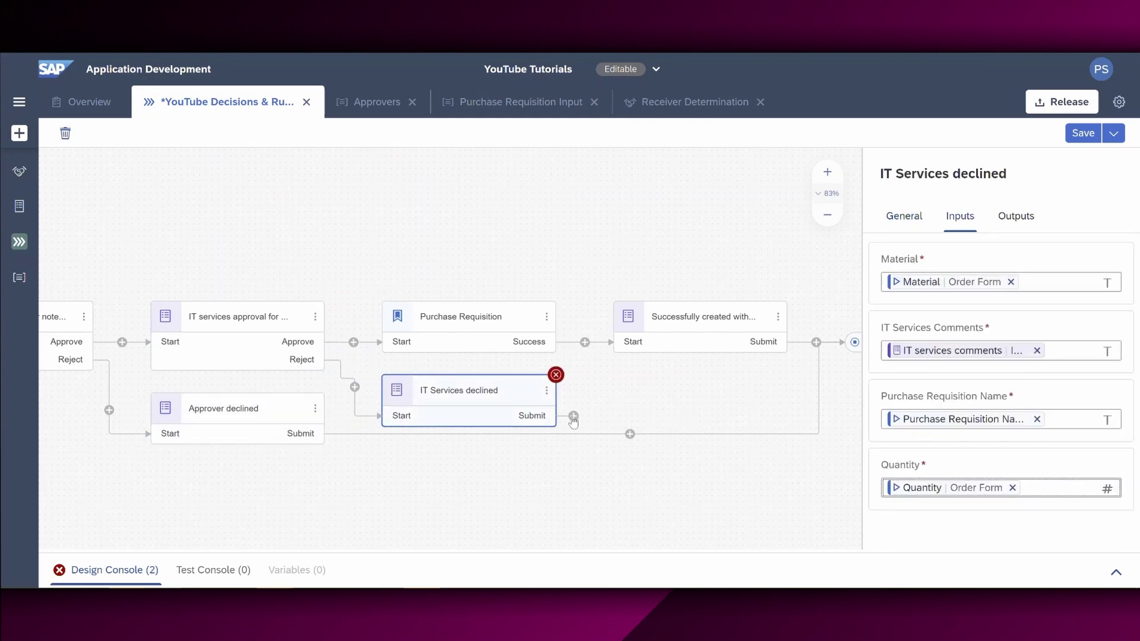
drag(573, 416, 848, 342)
scroll(757, 493, down, 3)
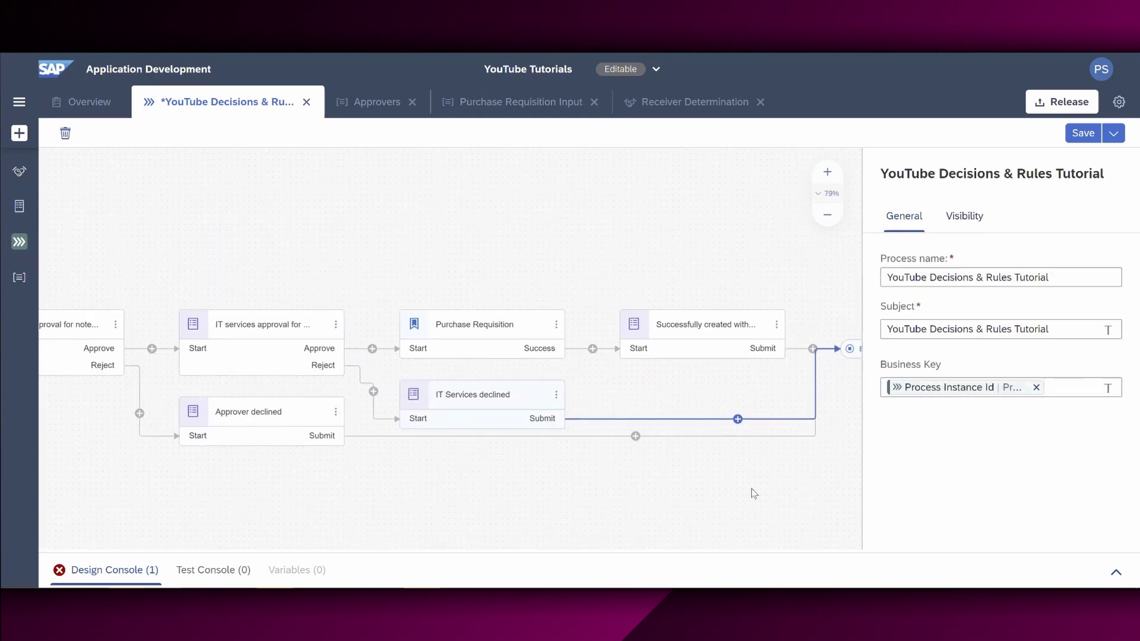
scroll(575, 487, down, 2)
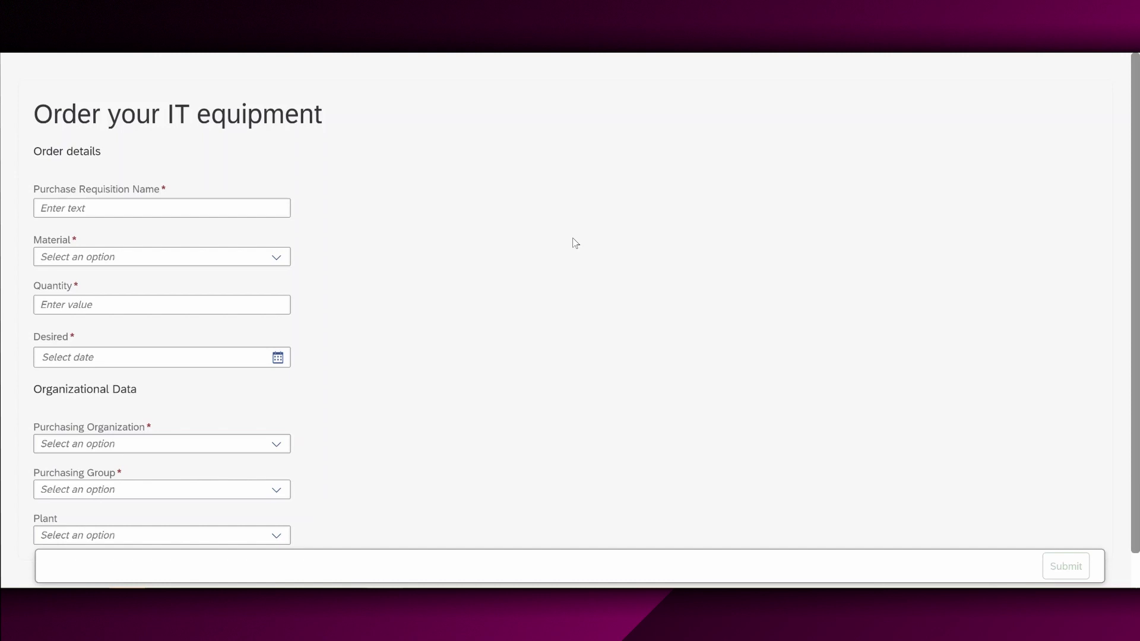
Fill the order form with 'Ordering a notebook', material Notebook, quantity 1, date May 20
text(Ordering)
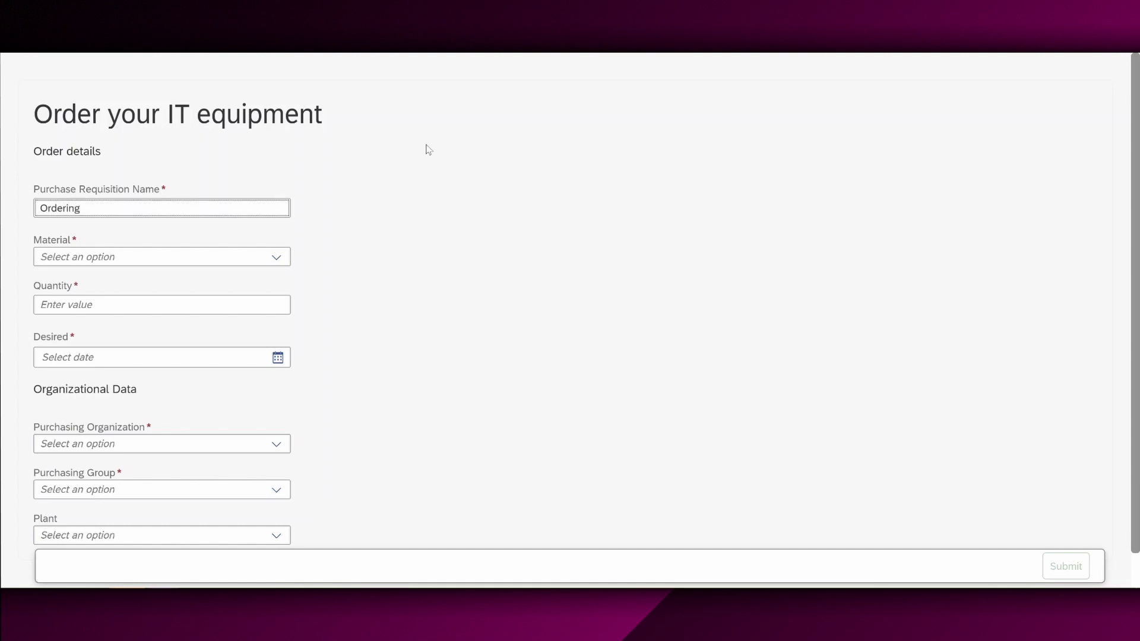
text( a notebook)
click(277, 258)
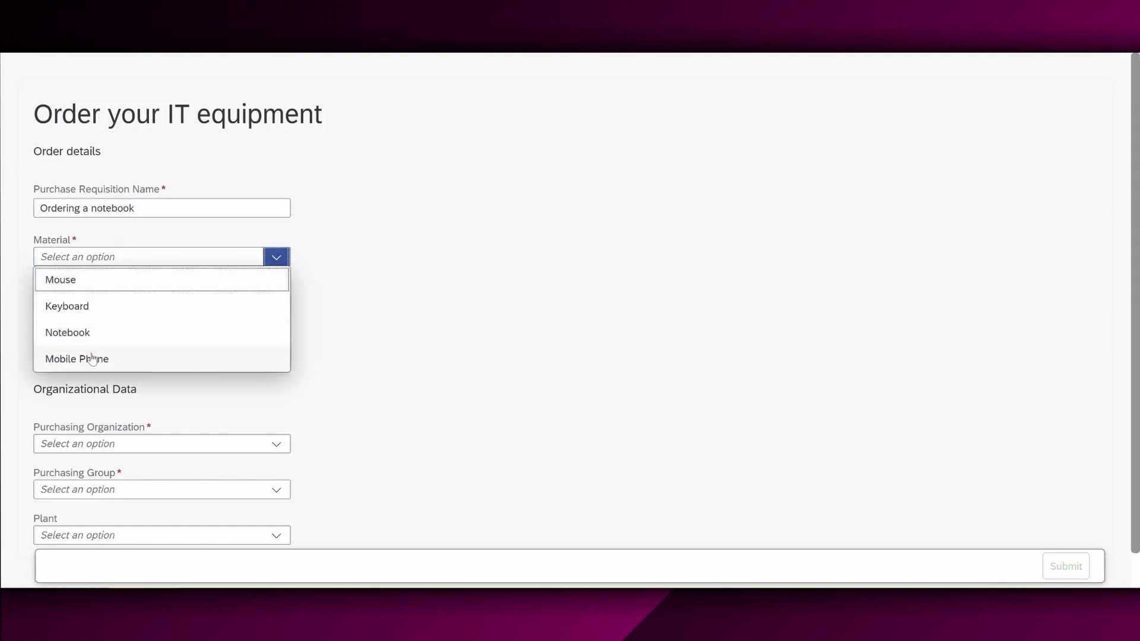
click(91, 333)
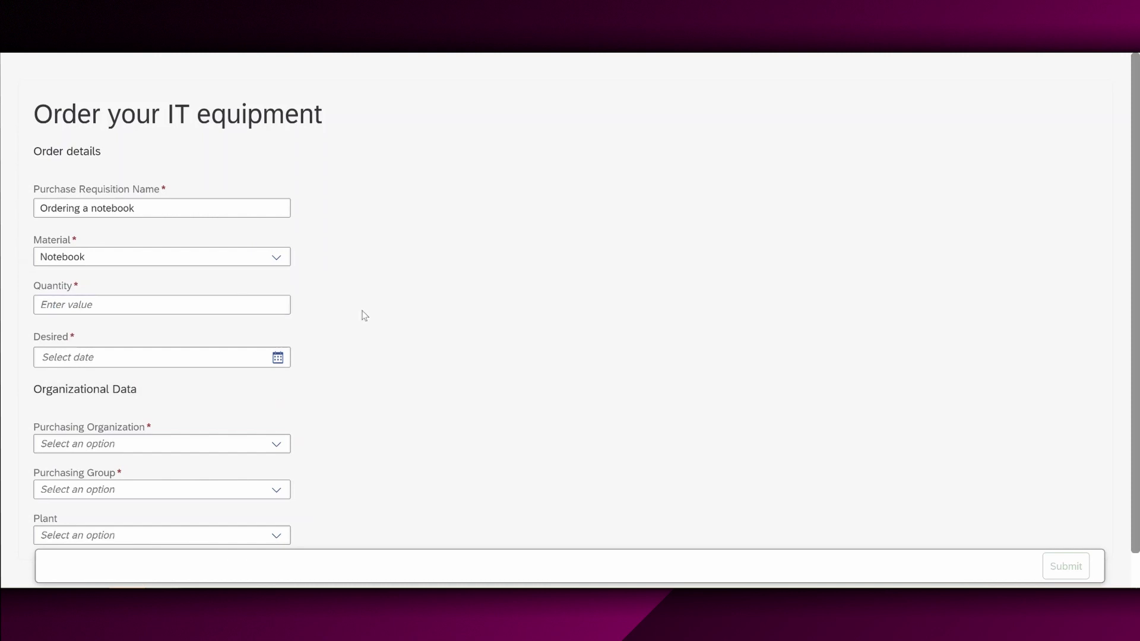
click(255, 308)
text(1)
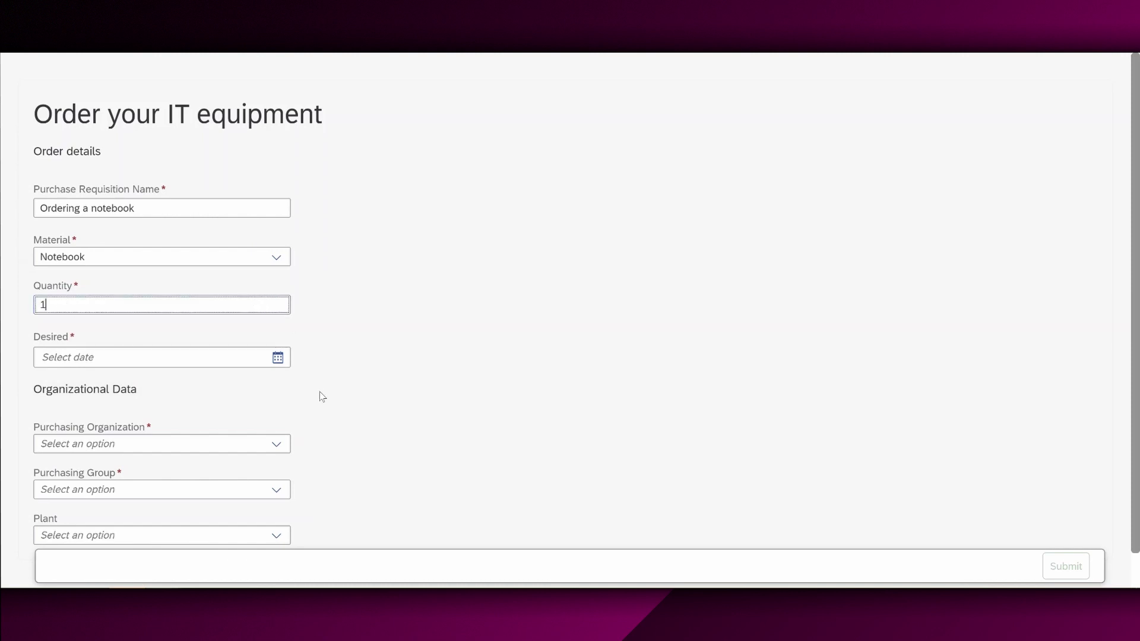
click(278, 358)
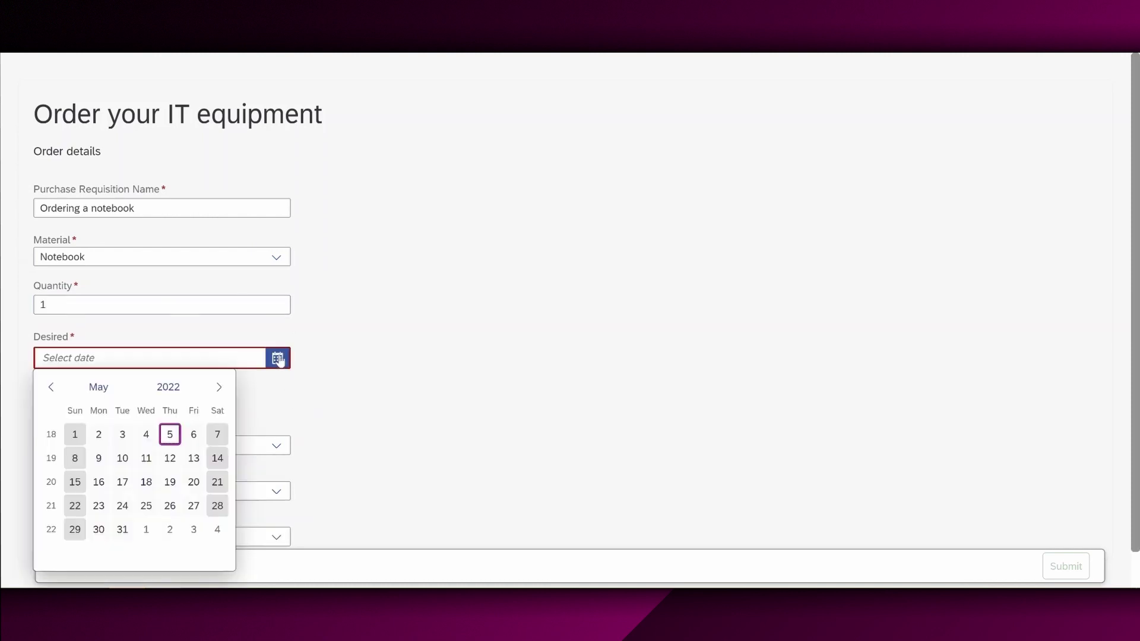
click(193, 484)
Choose purchasing organization 0001, purchasing group 0001 and plant 1710, then submit the order
scroll(374, 402, down, 1)
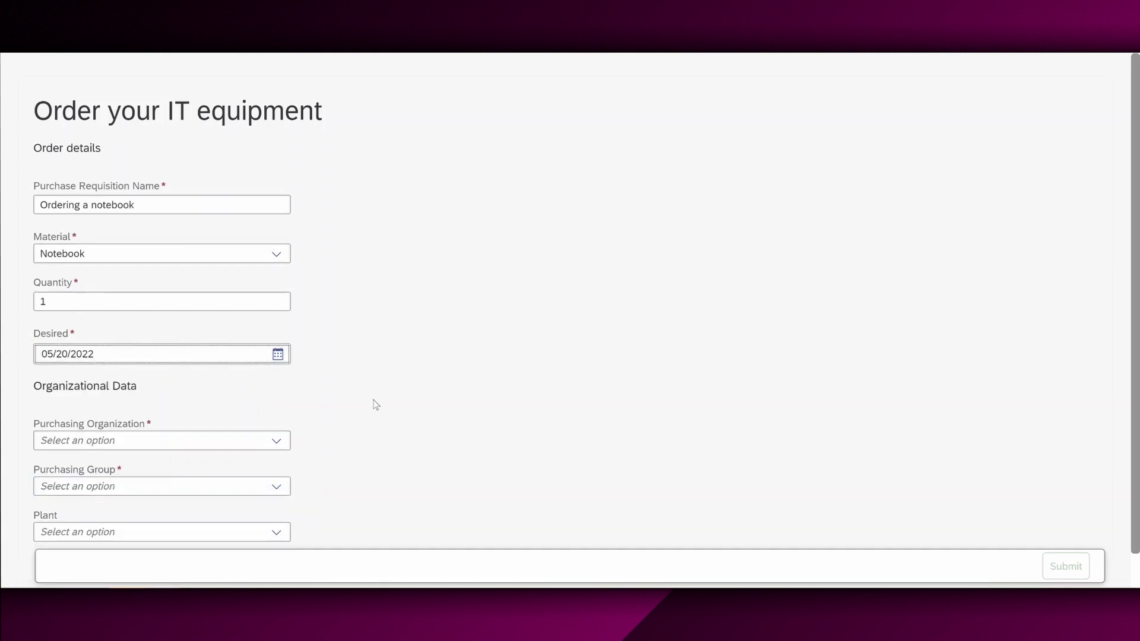
click(194, 407)
click(122, 433)
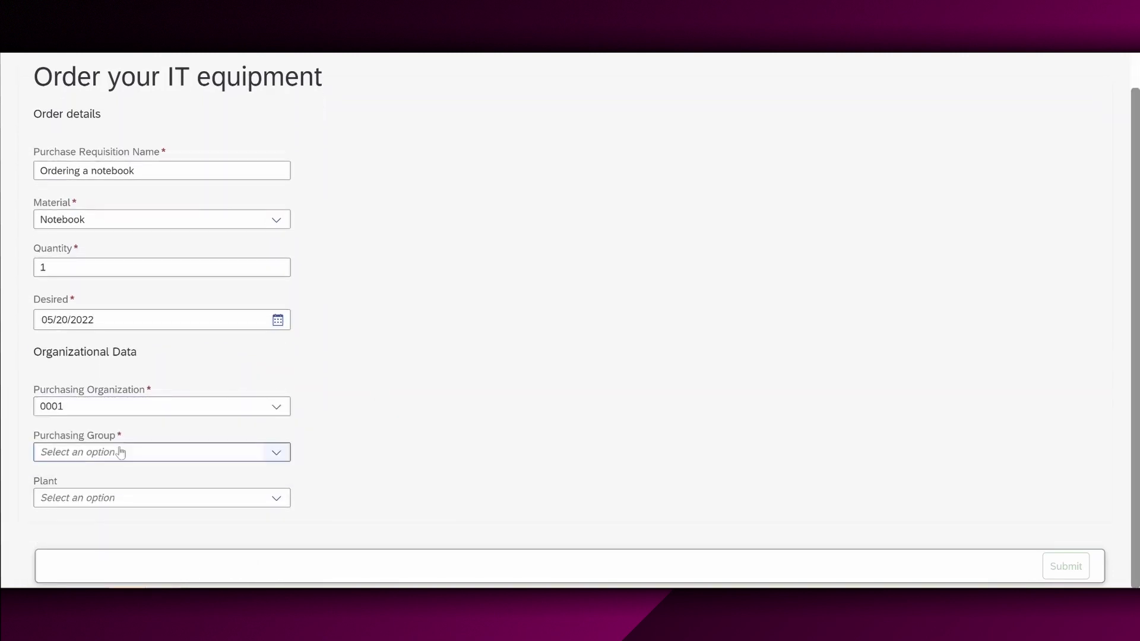
click(115, 455)
click(100, 475)
click(94, 498)
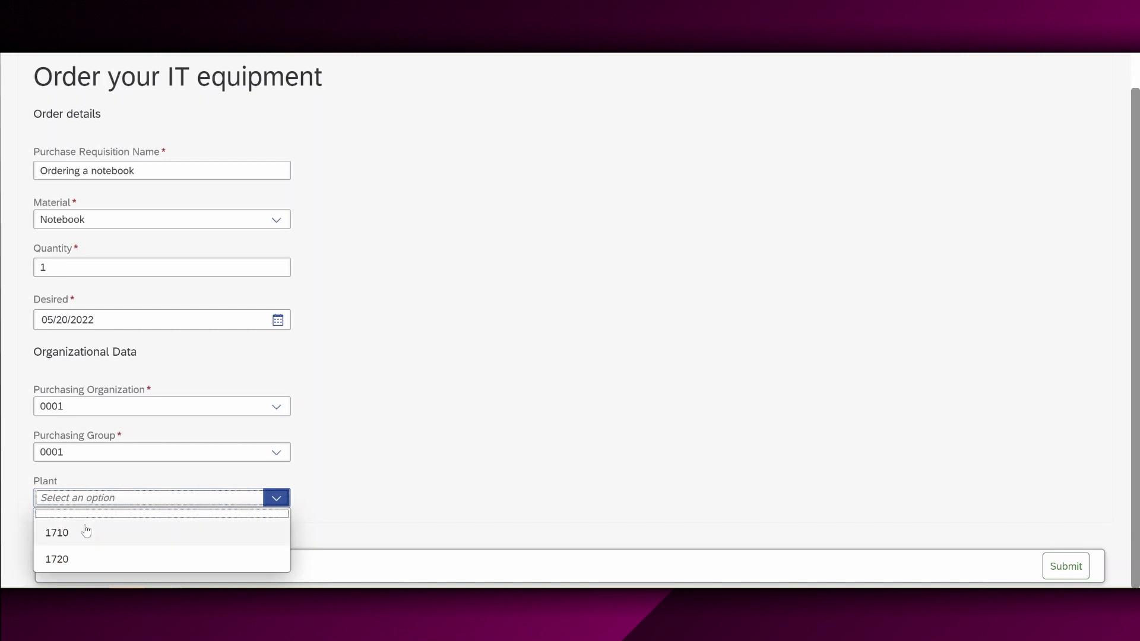
click(85, 532)
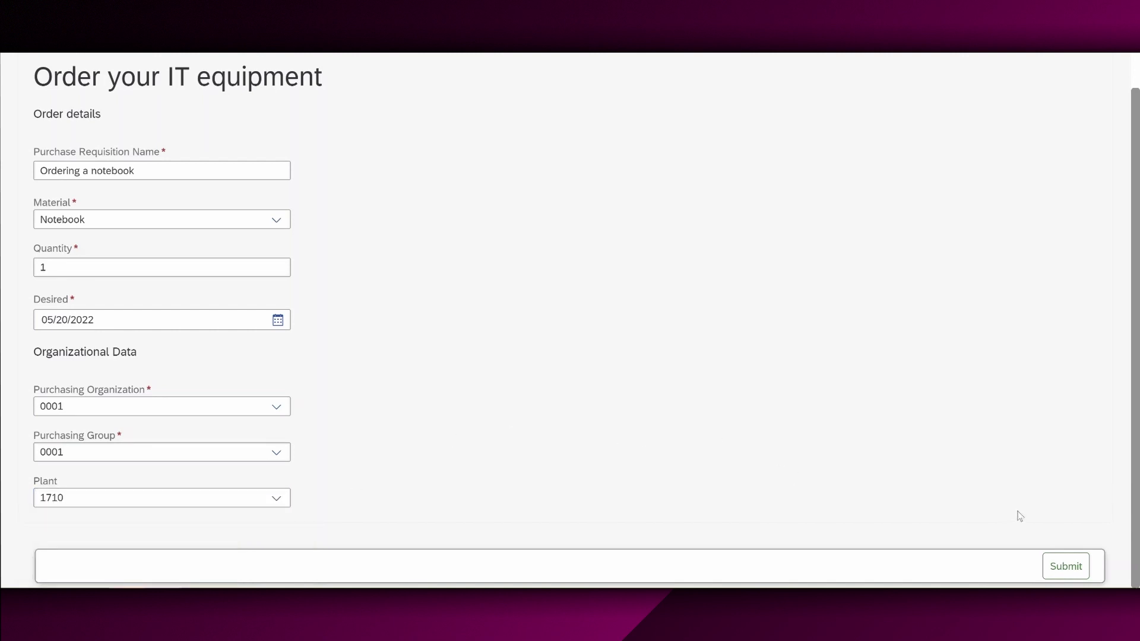
click(1063, 567)
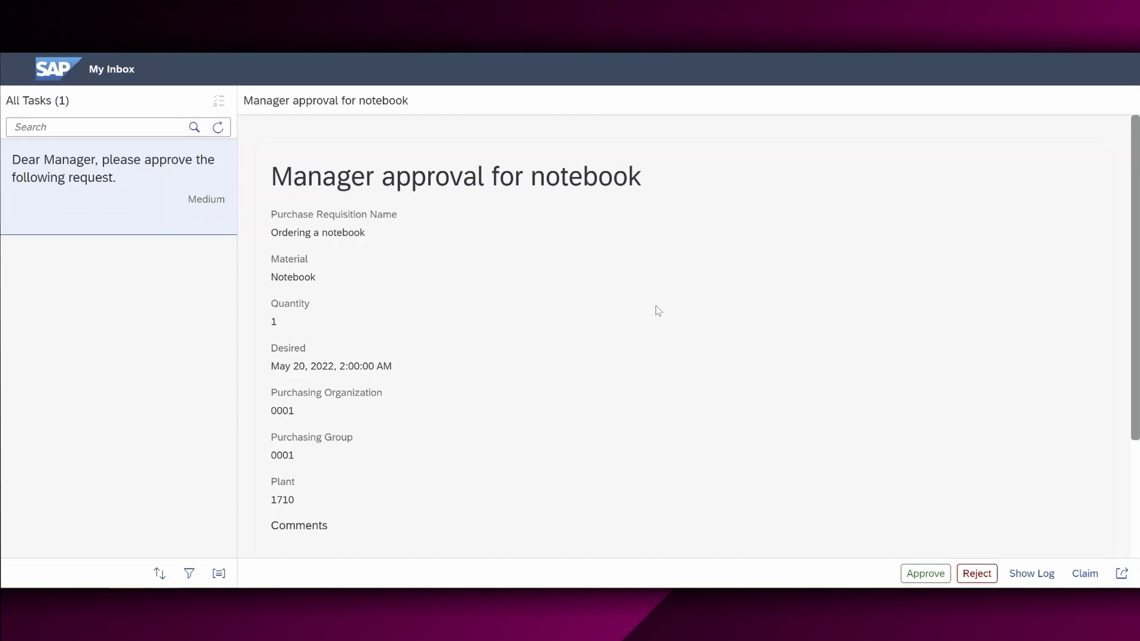
Review the Manager approval for notebook task and approve it
scroll(658, 309, down, 3)
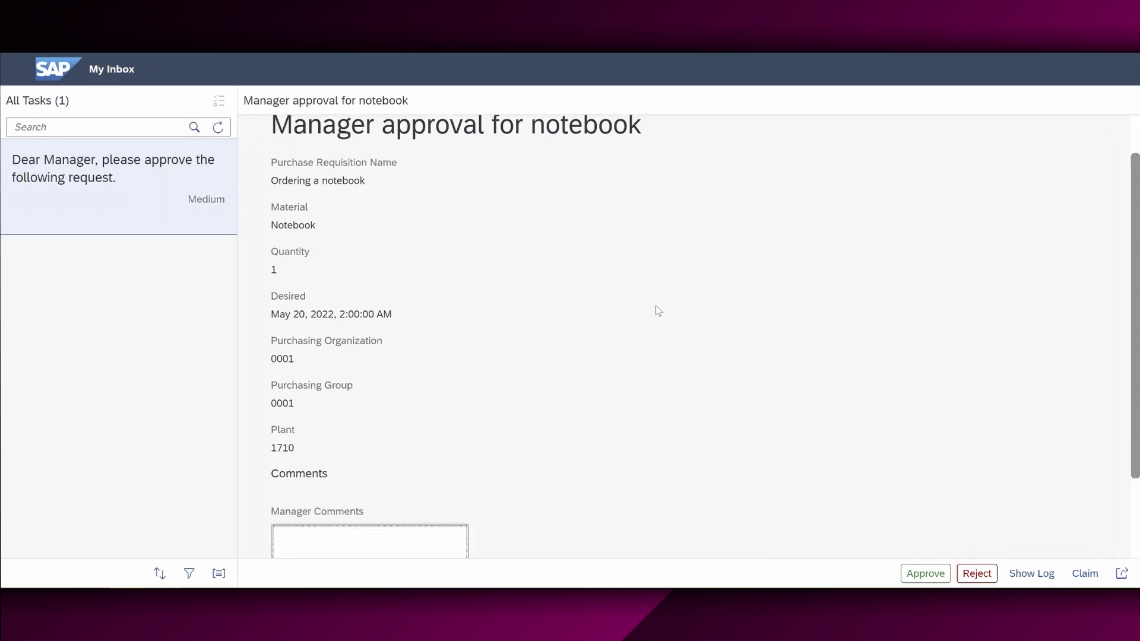
click(443, 438)
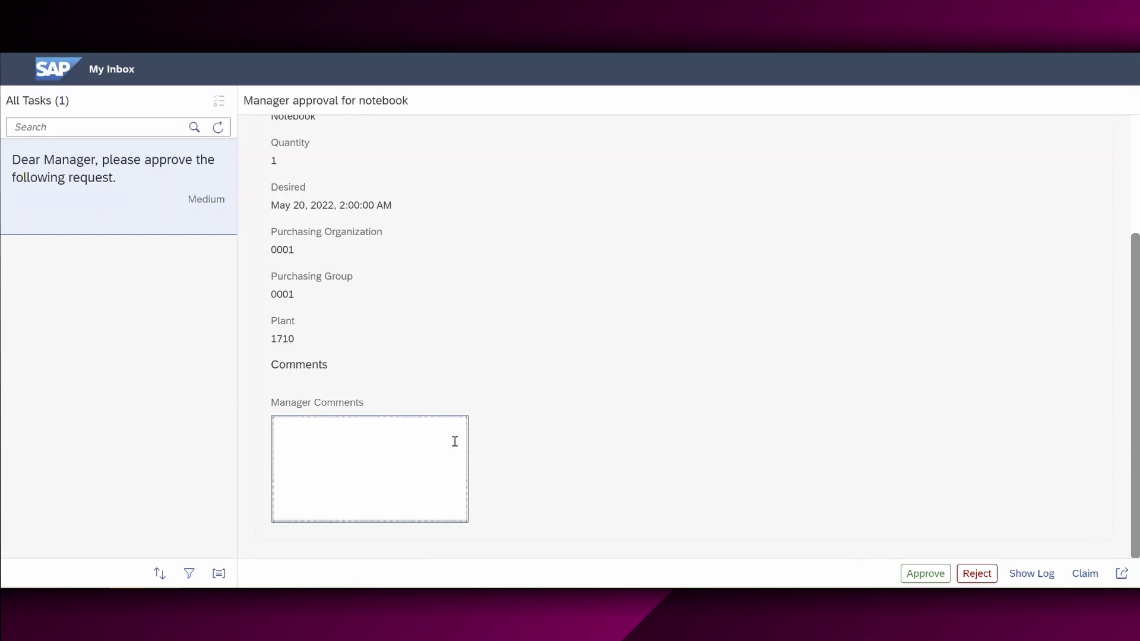
click(917, 576)
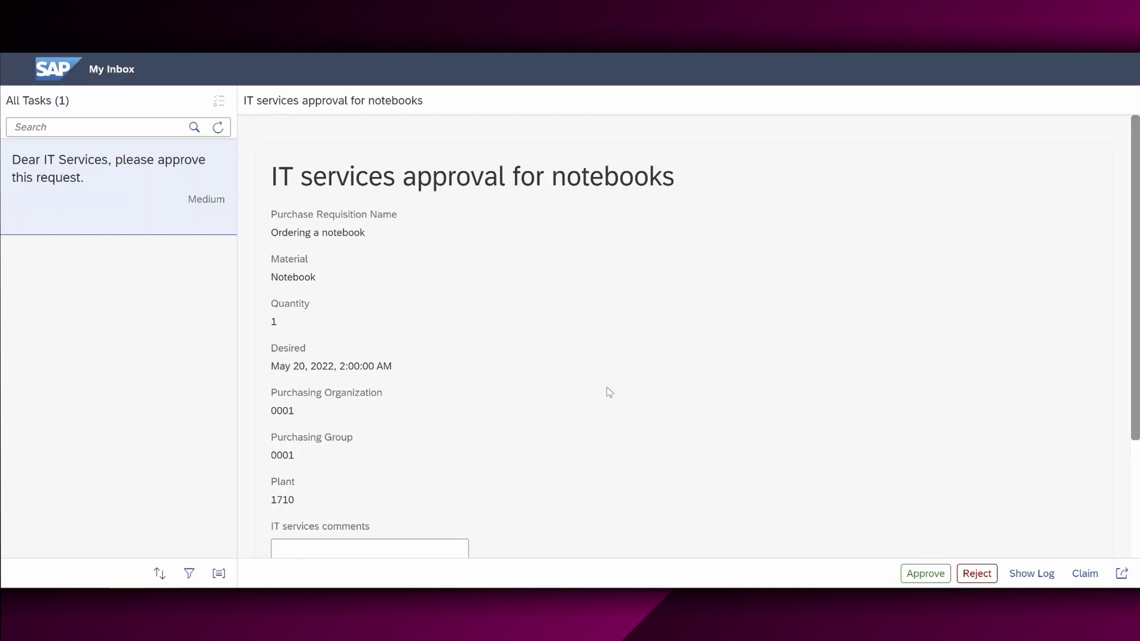
Approve the IT services approval for notebooks task
click(916, 576)
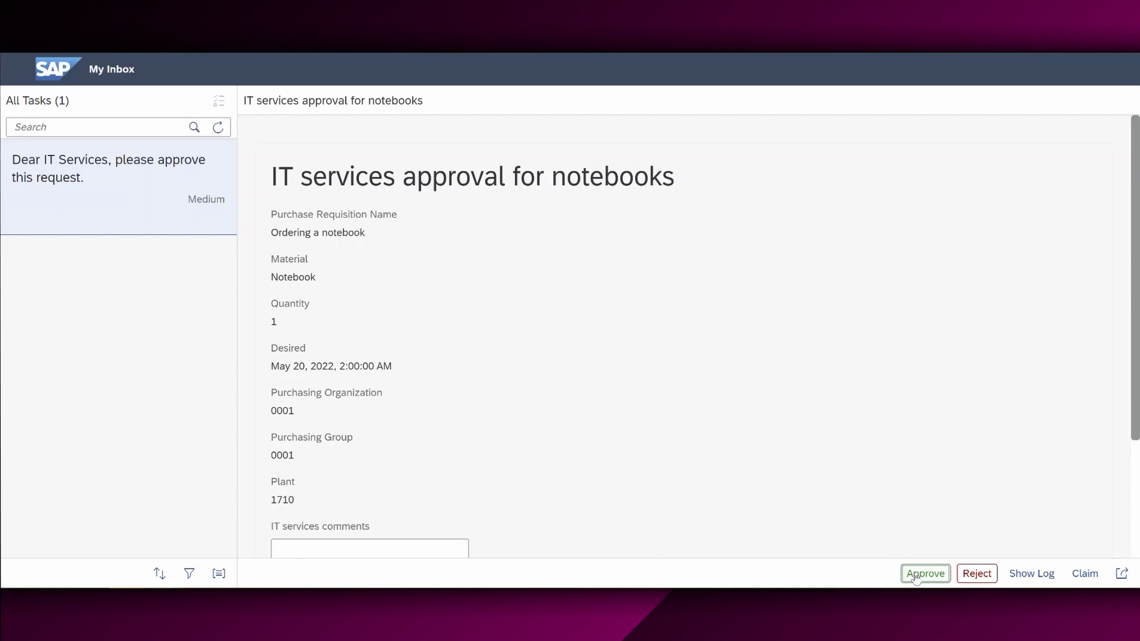